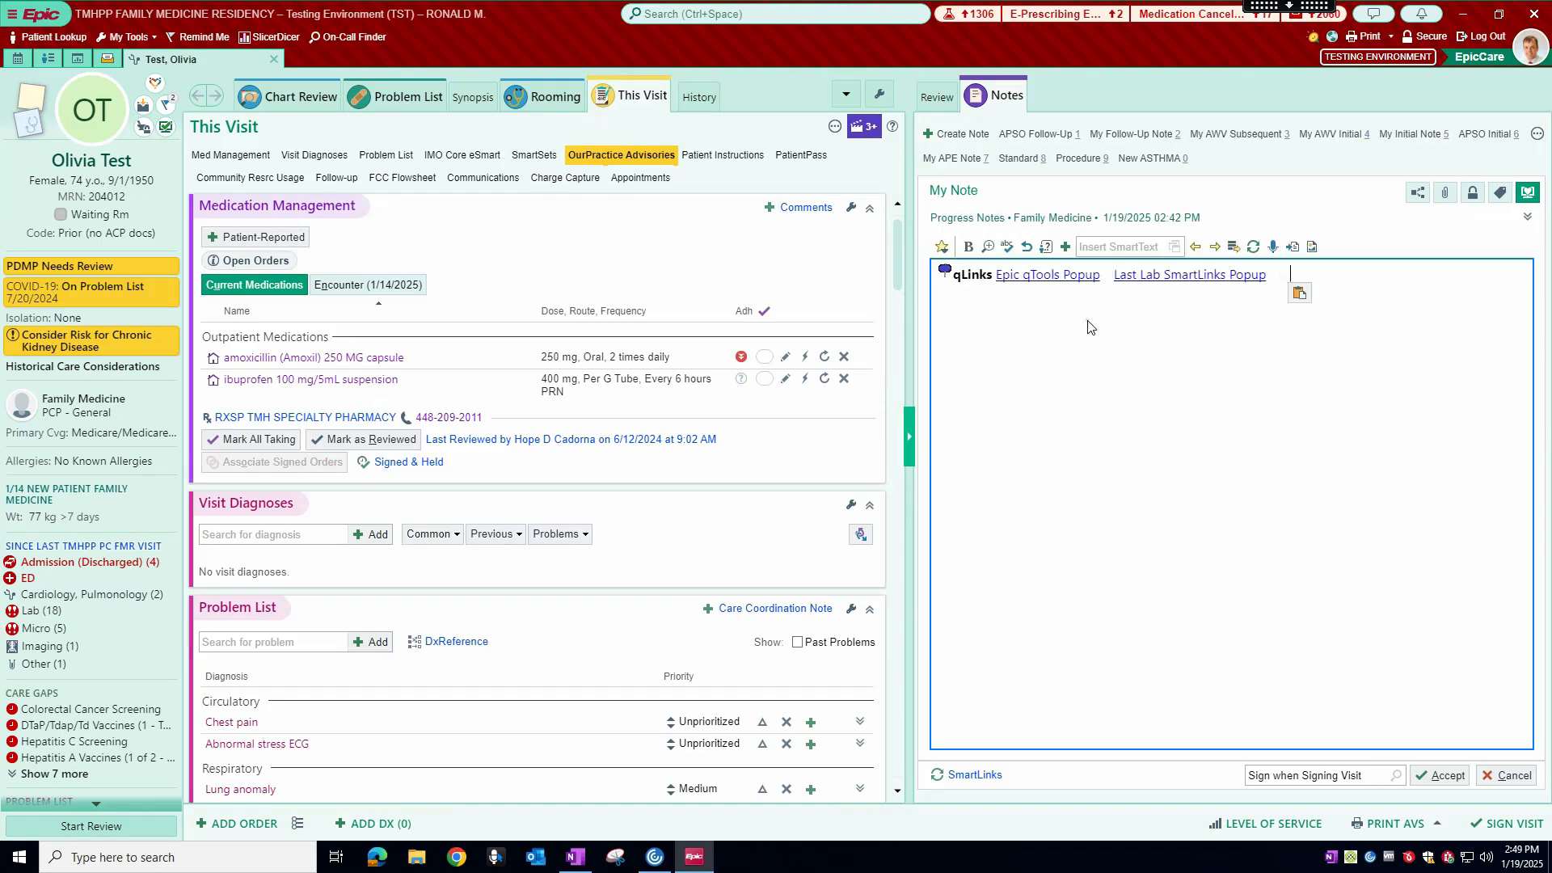
# Step: Open the Epic qTools Popup link in the note, review the qNotes and qSets/qOrders listings, and close the popup
pyautogui.click(1058, 277)
pyautogui.click(1058, 277)
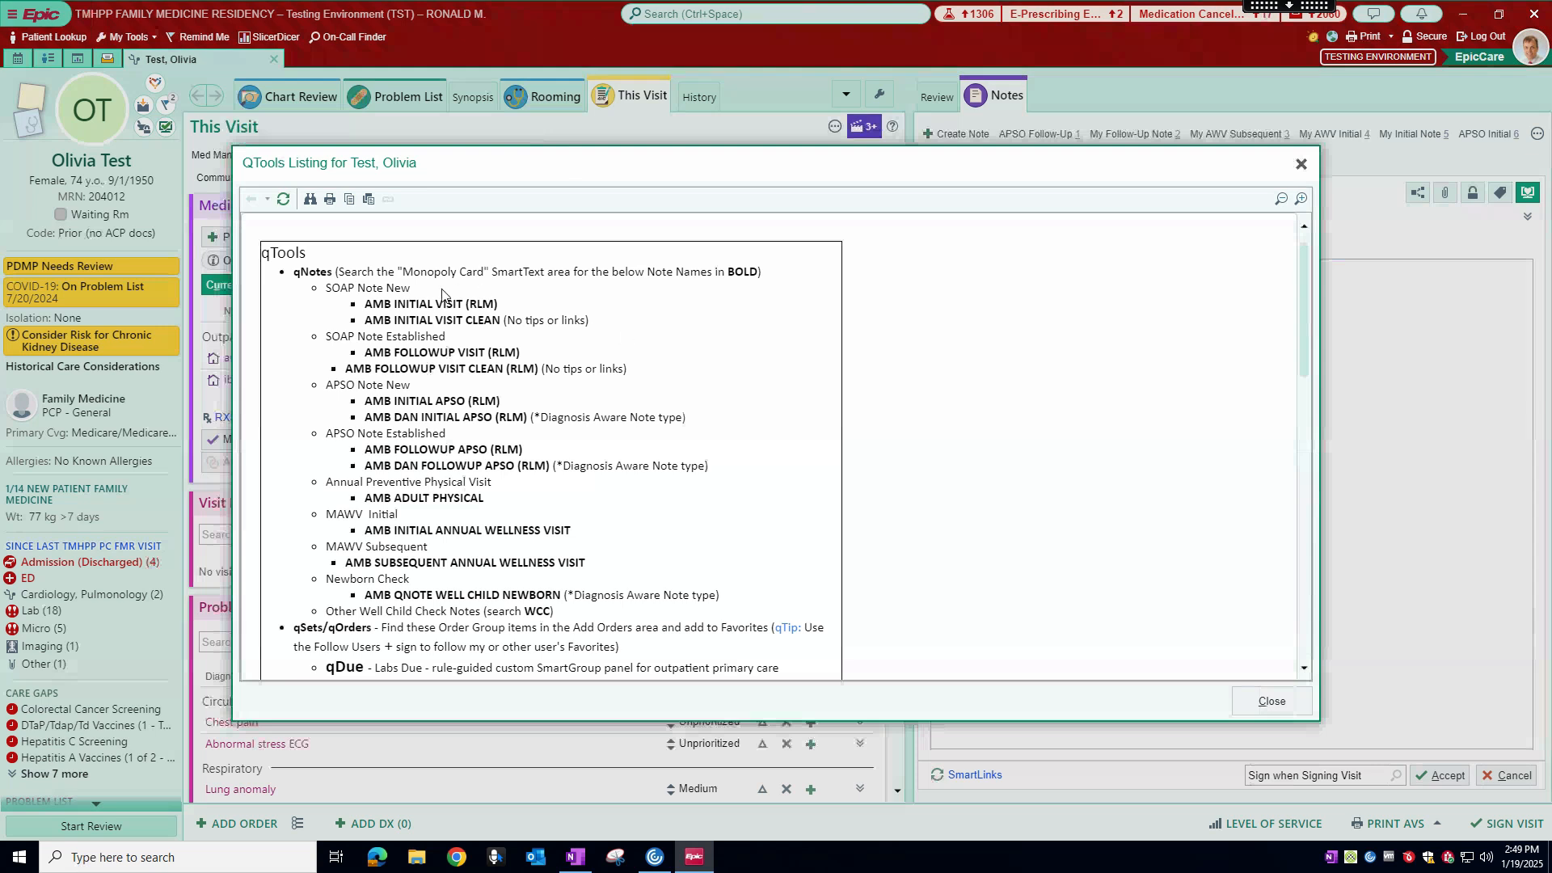
pyautogui.scroll(-1, 421, 302)
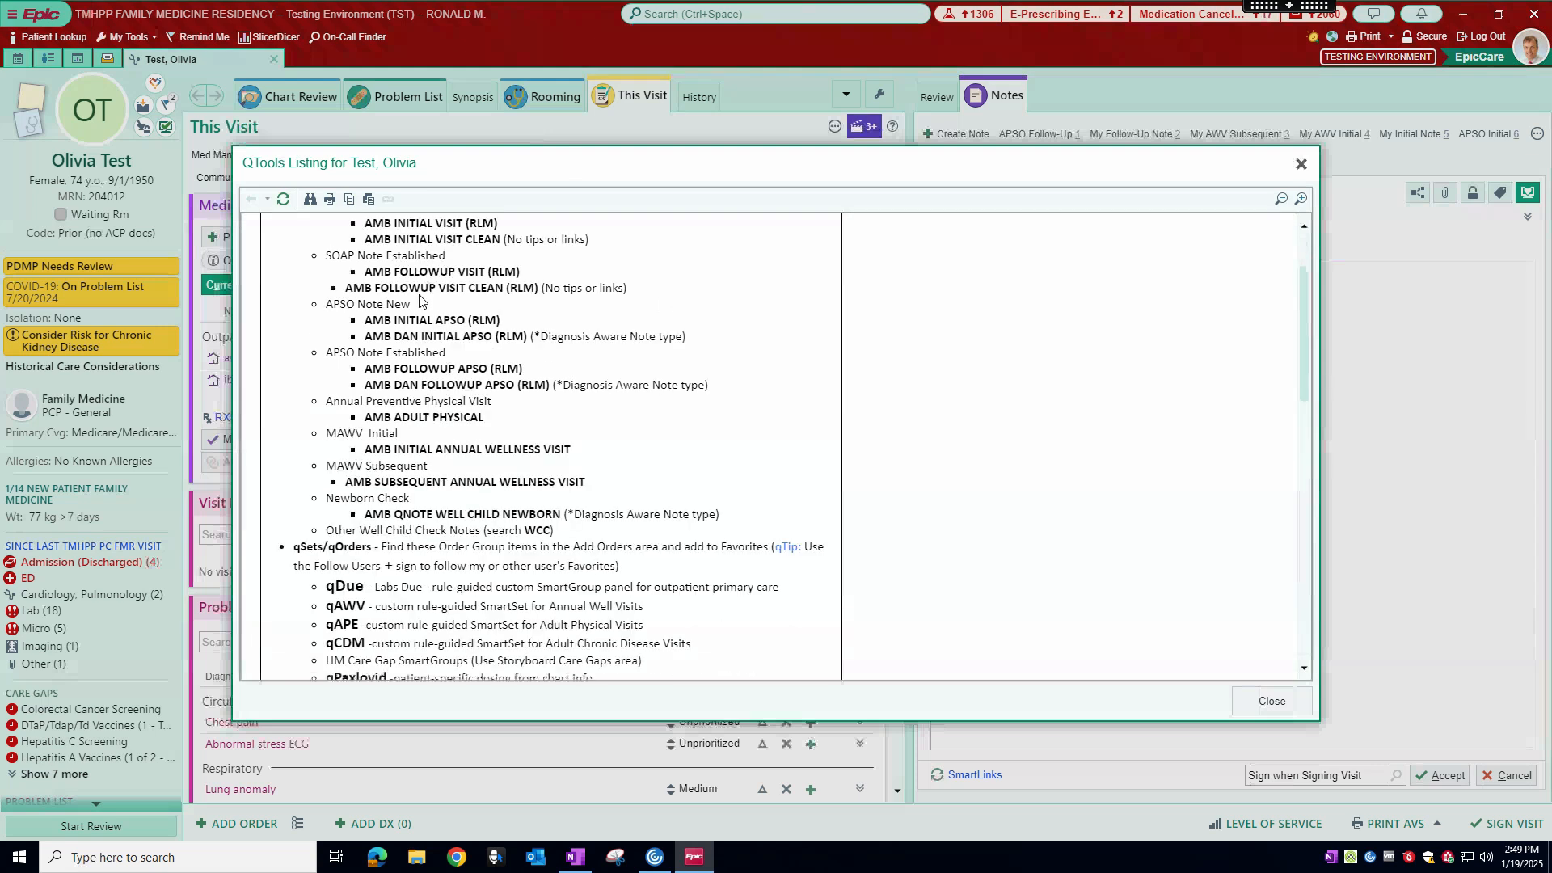
pyautogui.scroll(1, 421, 301)
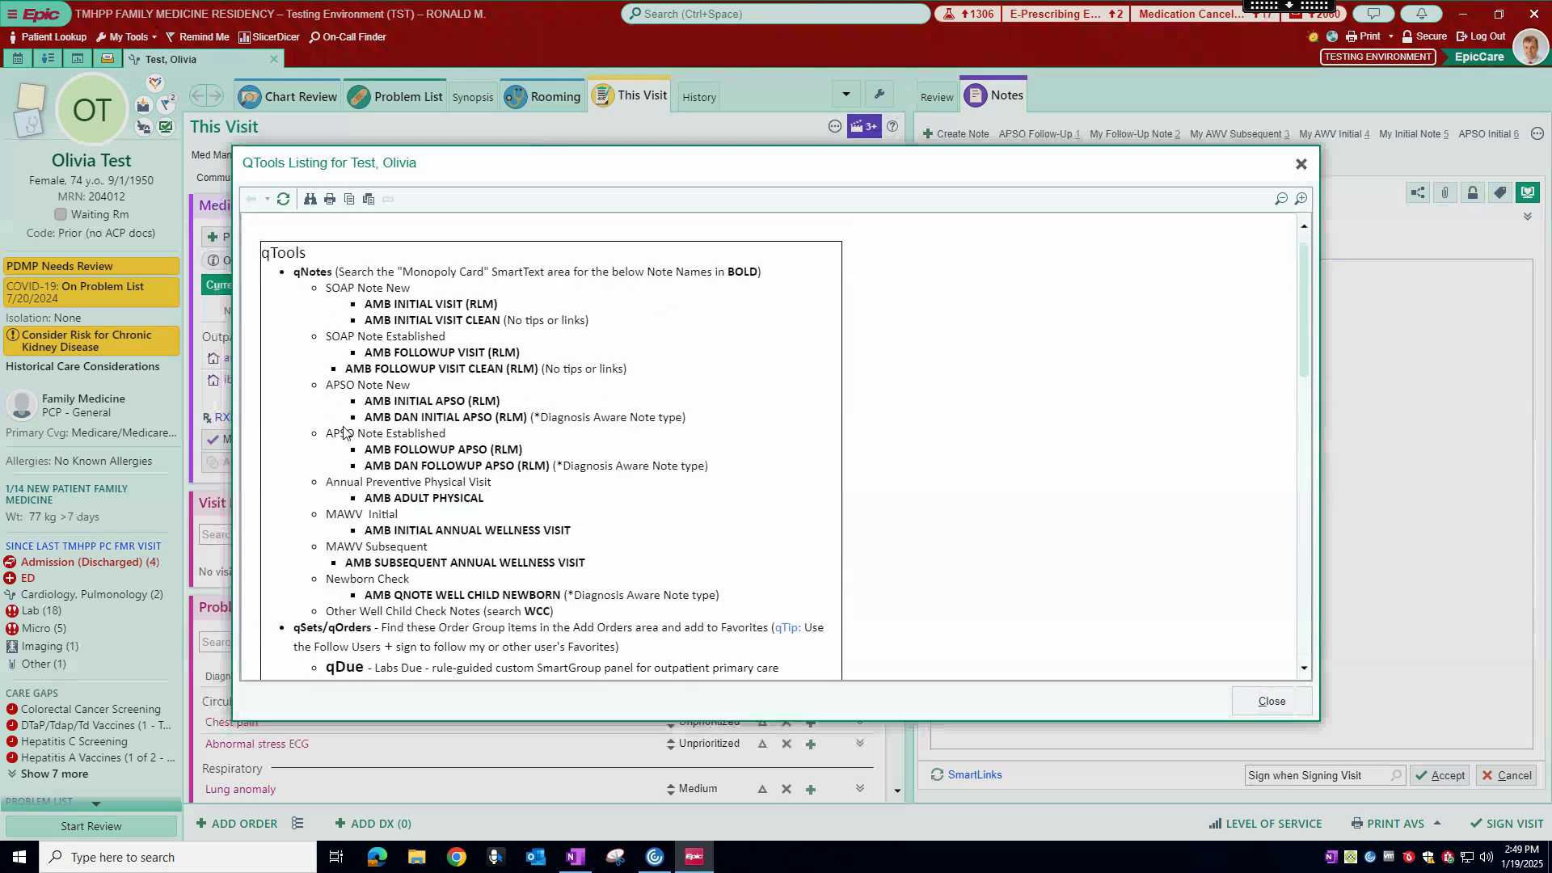
pyautogui.scroll(-1, 477, 355)
pyautogui.scroll(-3, 477, 356)
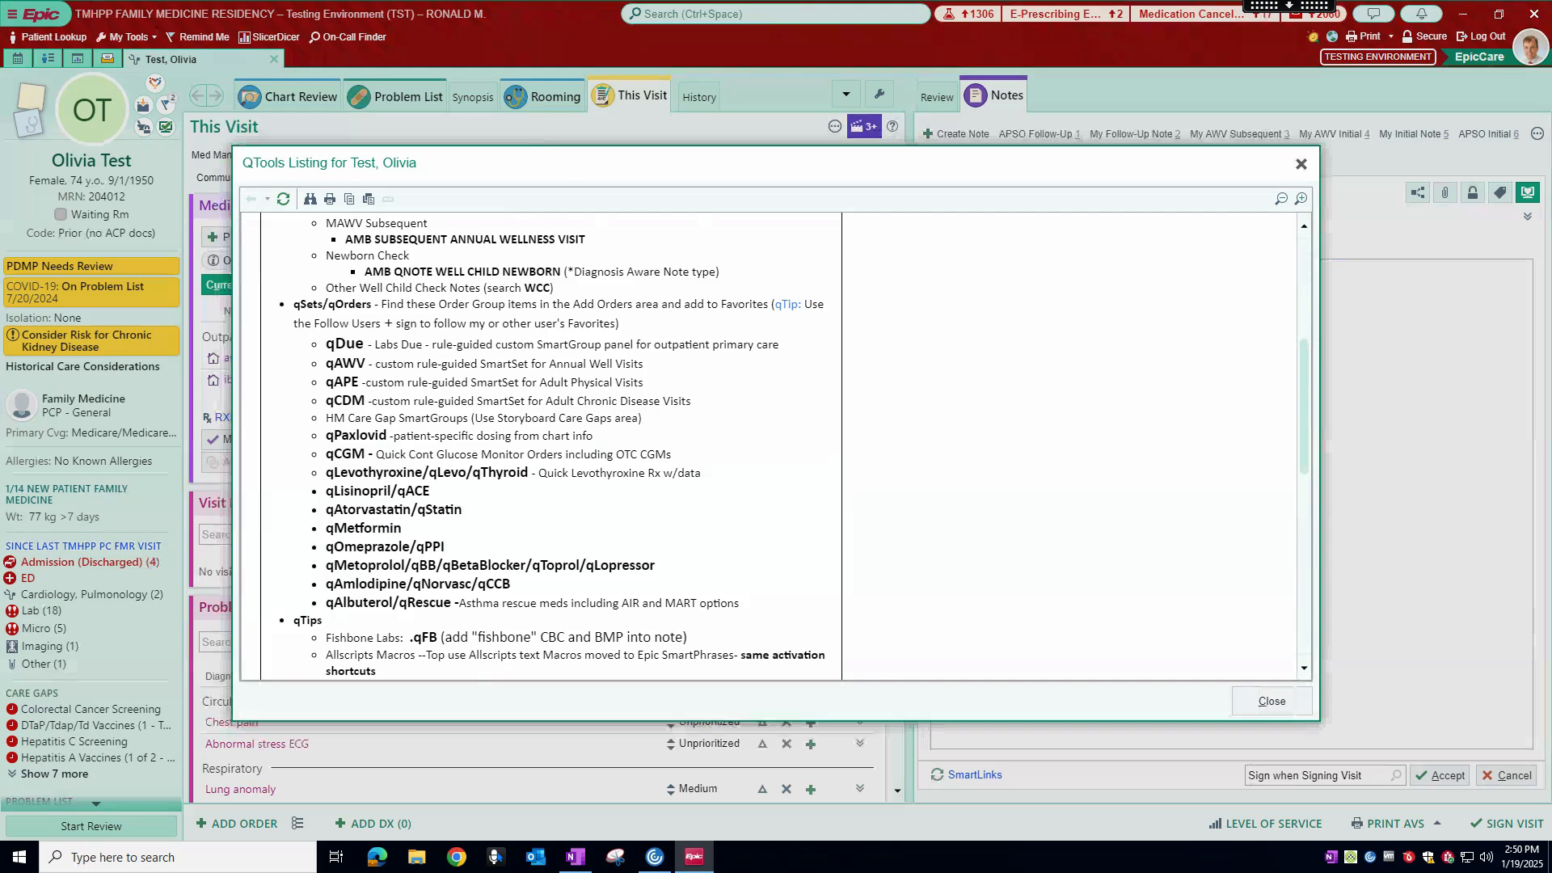
pyautogui.click(1263, 697)
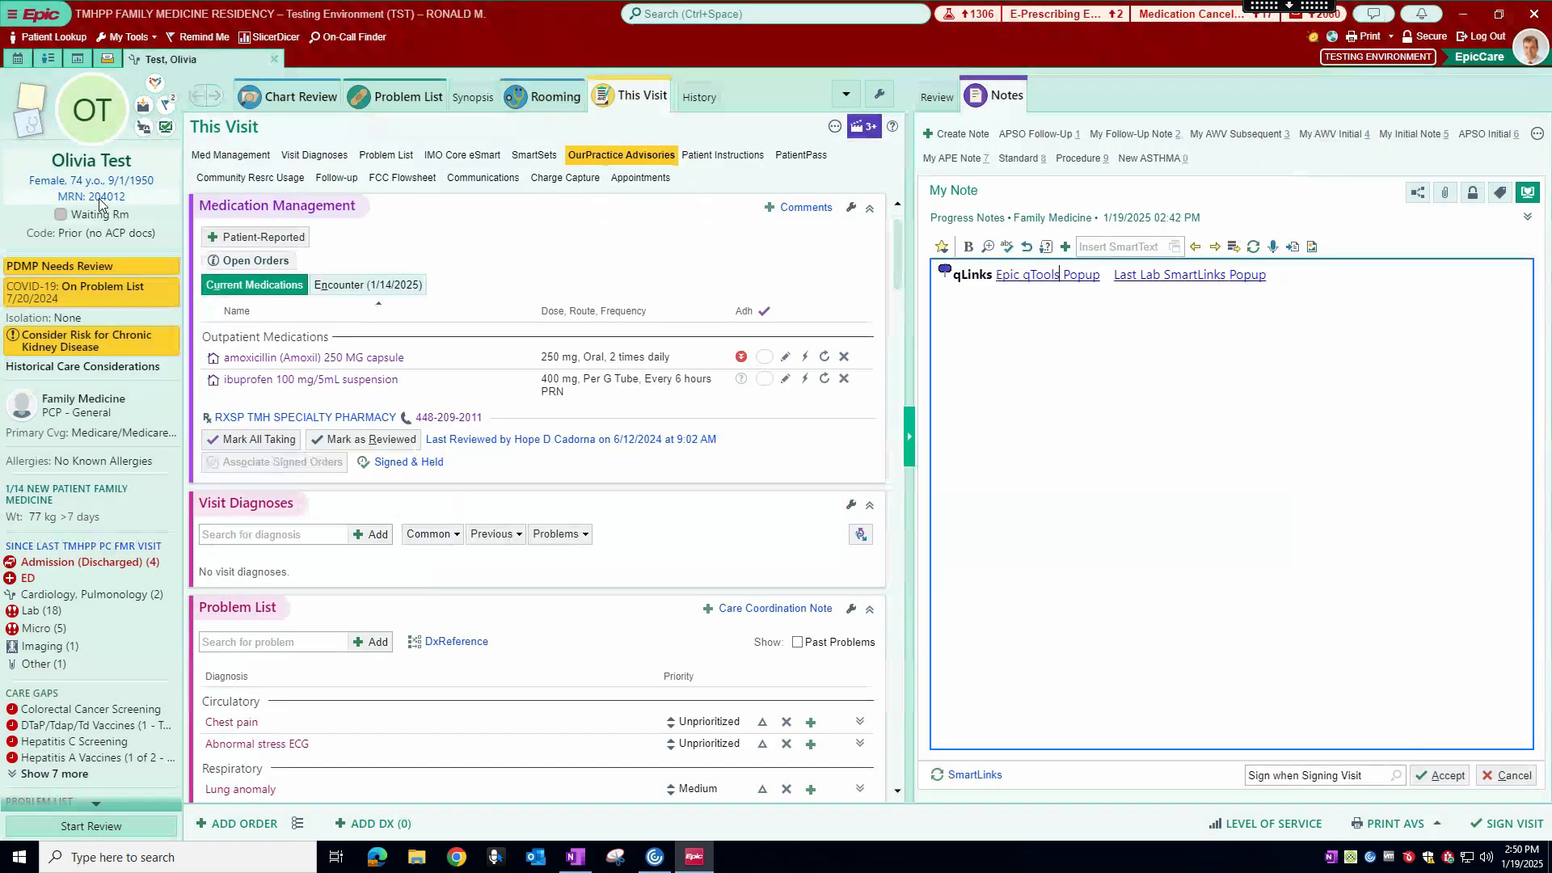
# Step: Go to the SmartSets section of the current visit
pyautogui.moveTo(59, 184)
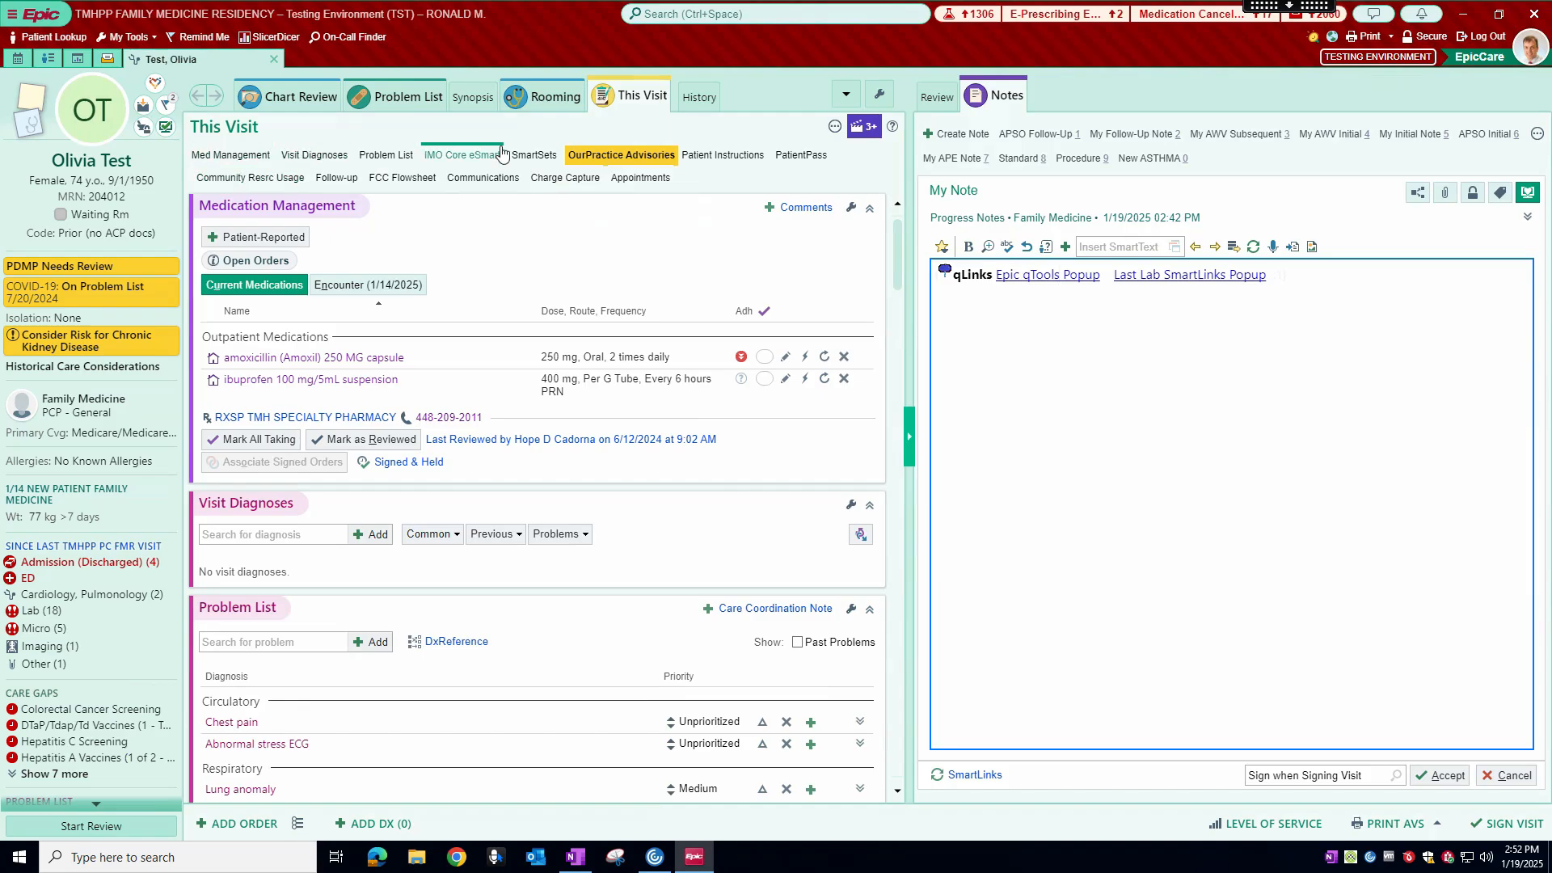
pyautogui.scroll(-4, 671, 410)
pyautogui.scroll(4, 669, 415)
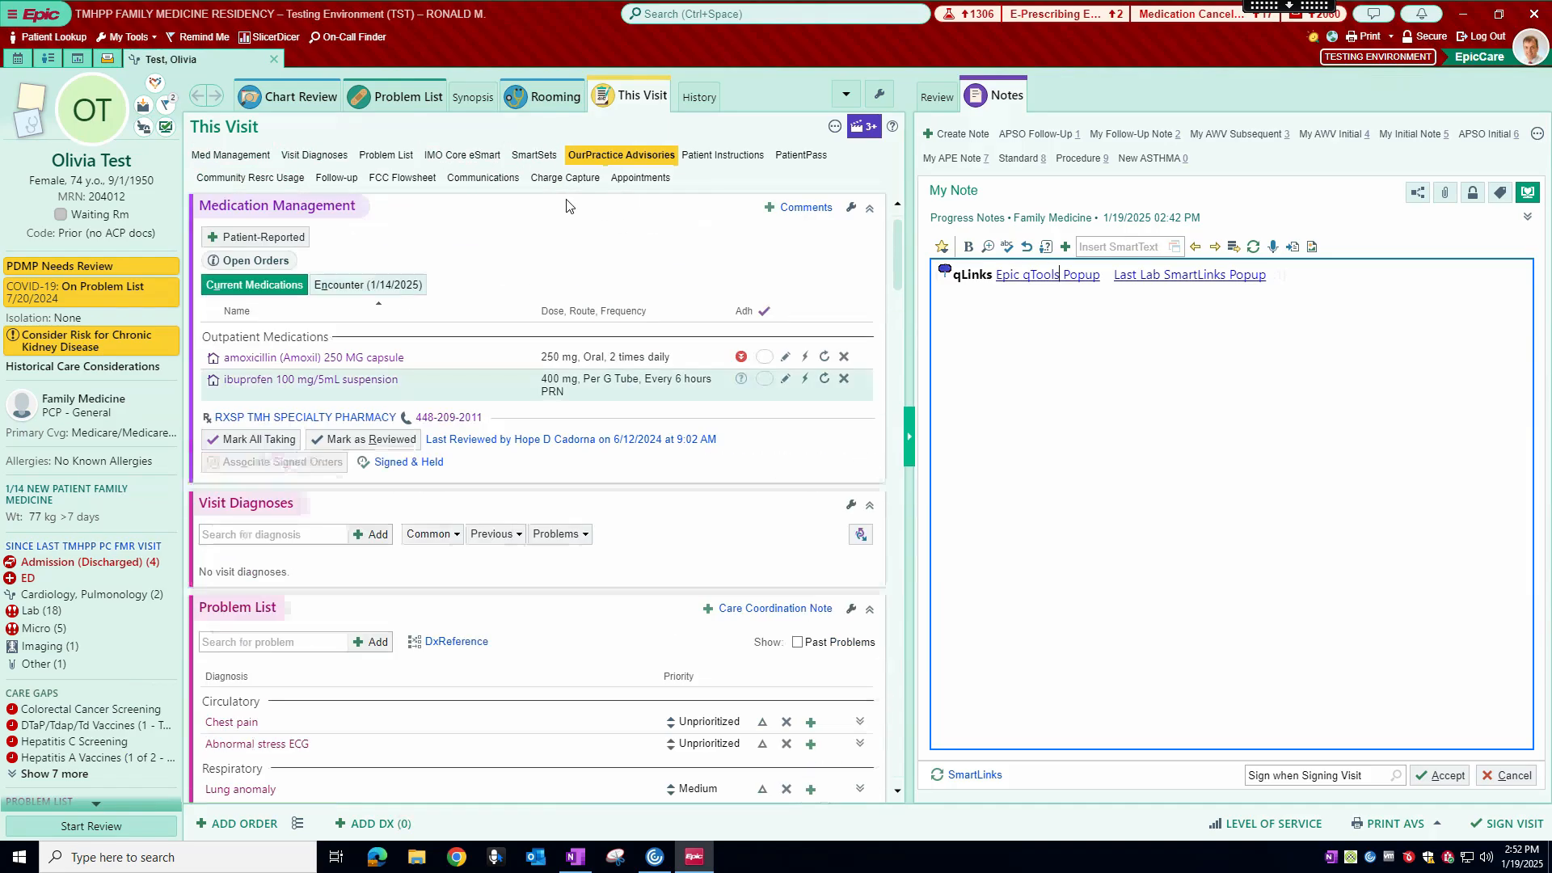
pyautogui.click(534, 155)
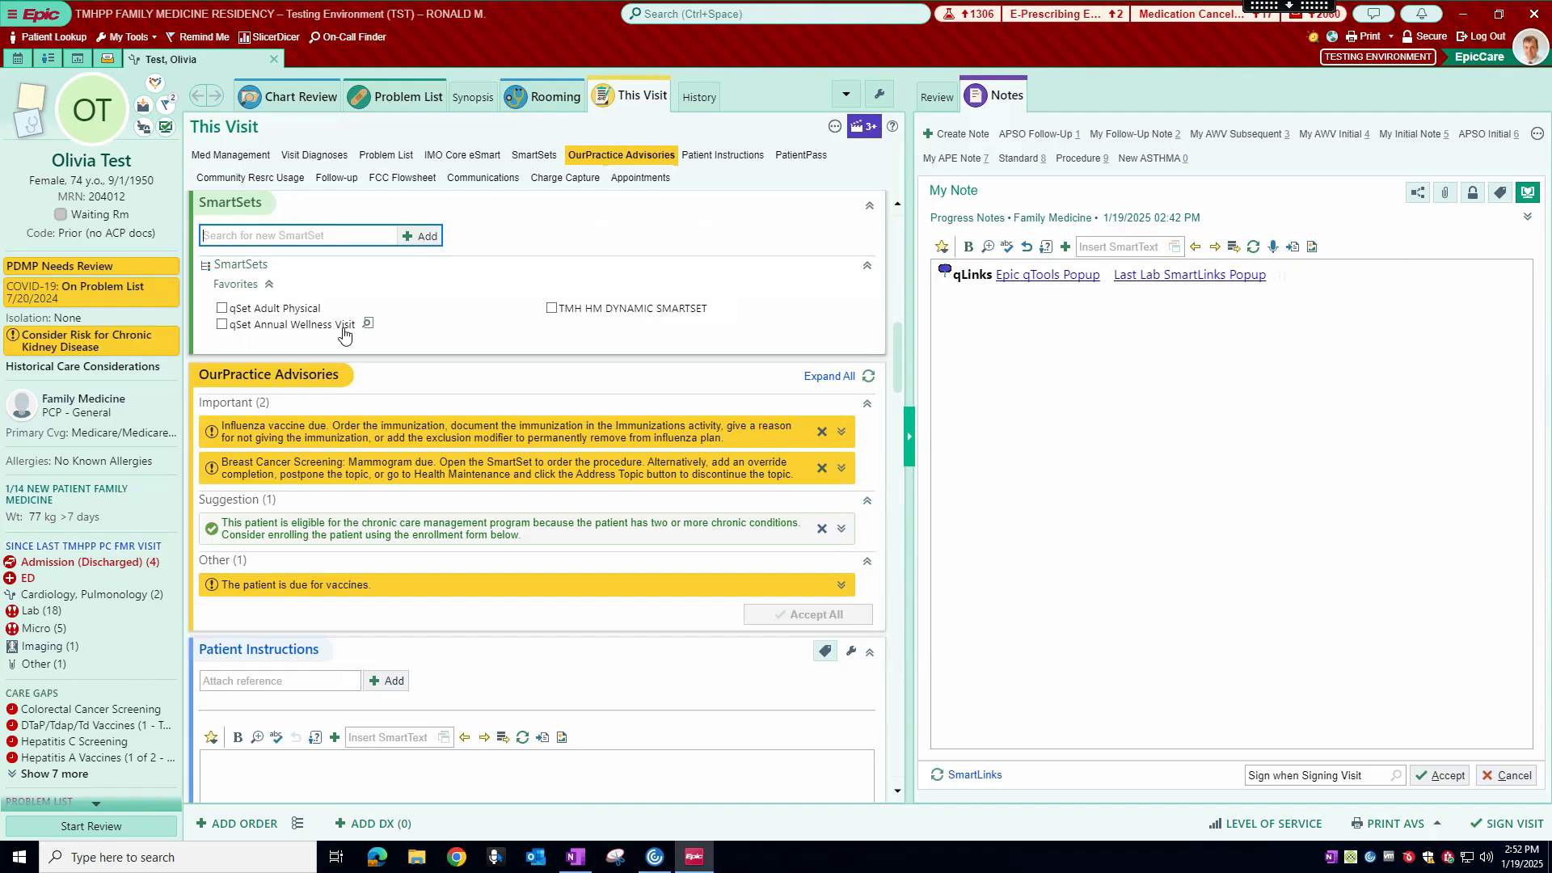
# Step: Search the orders for qAWV, check the options available for qSet Annual Wellness Visit, and leave the search without adding it
pyautogui.click(205, 822)
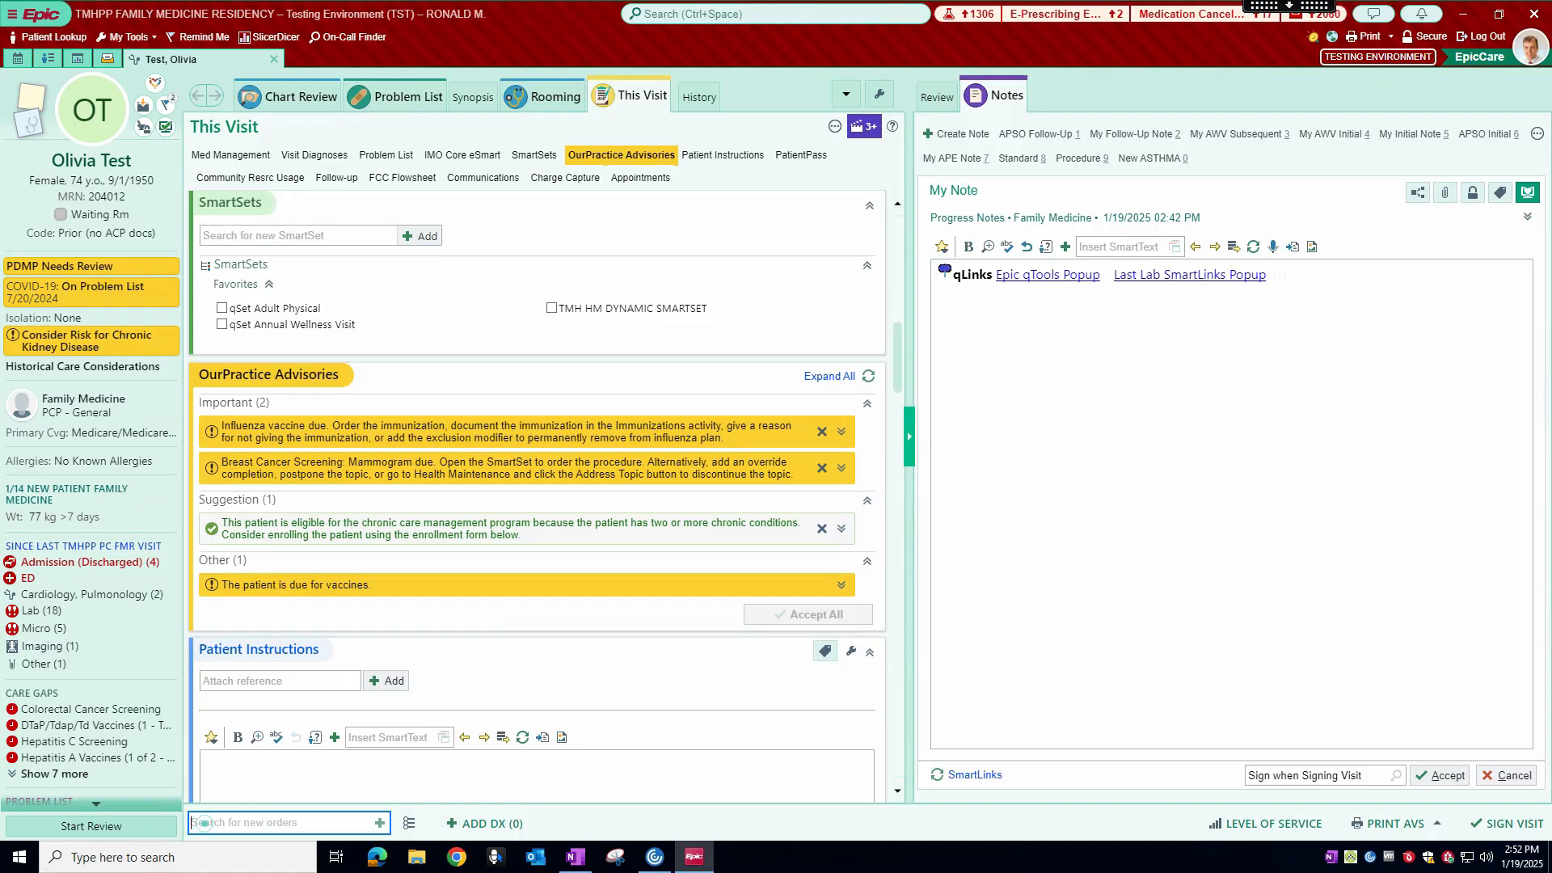
pyautogui.write('qAWV')
pyautogui.press('Return')
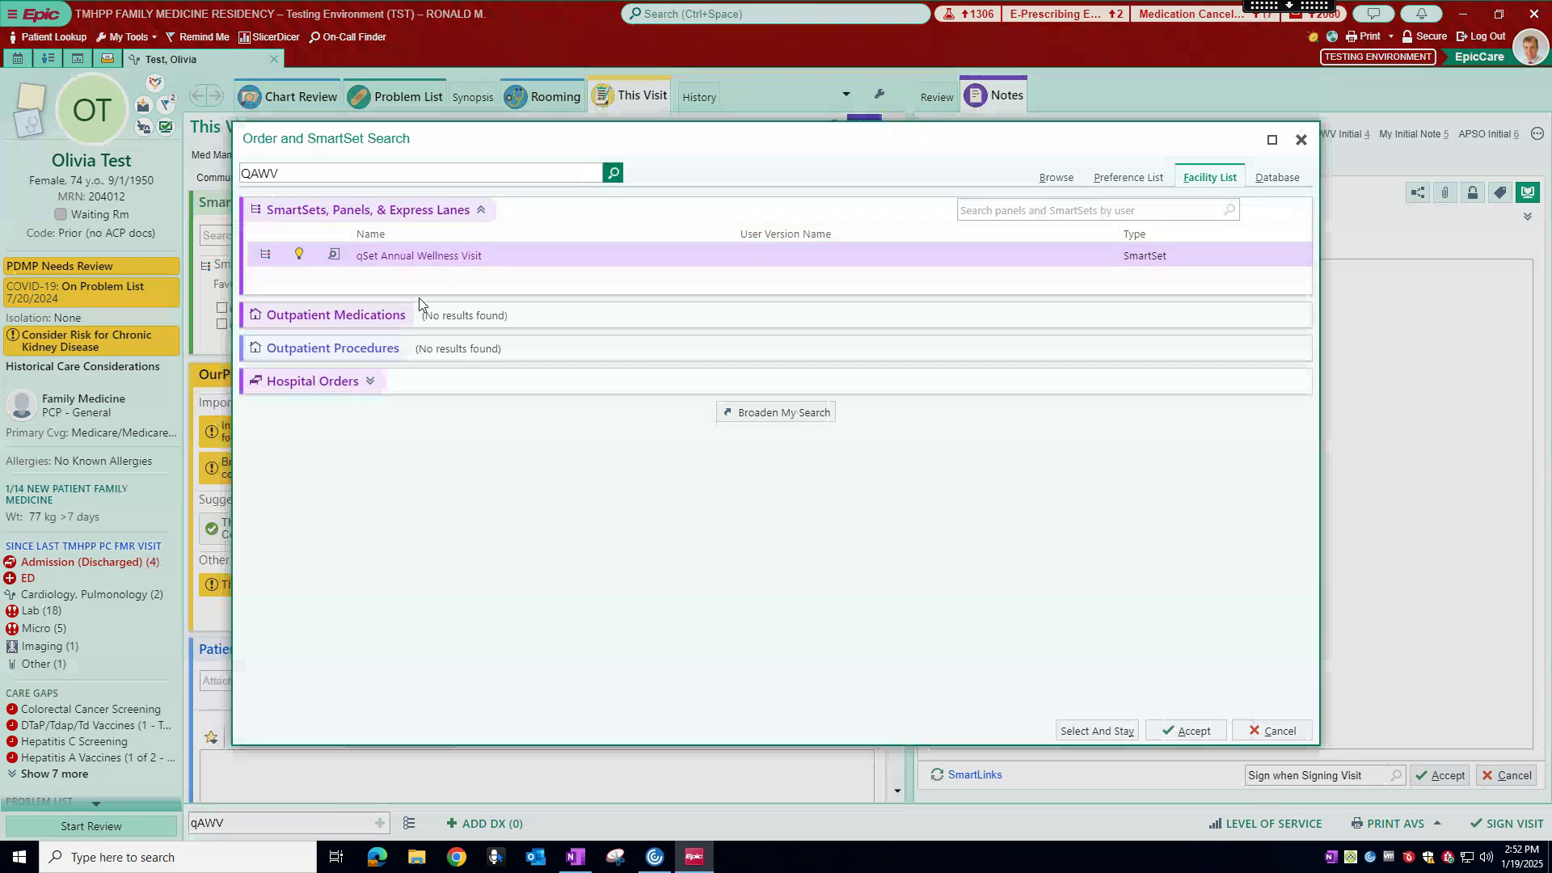
pyautogui.rightClick(426, 261)
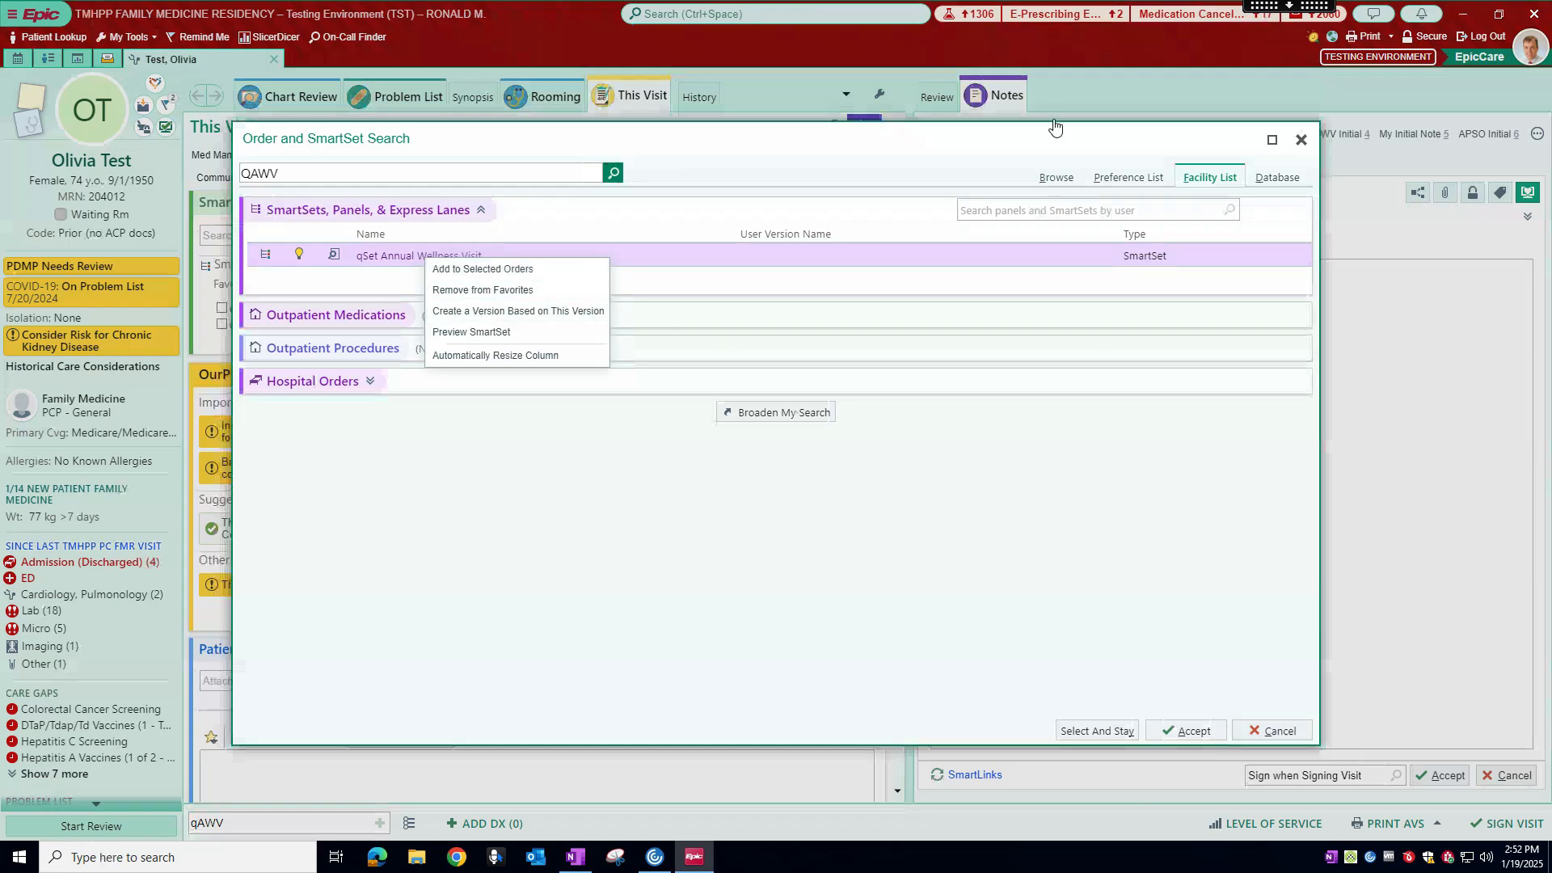
pyautogui.click(951, 144)
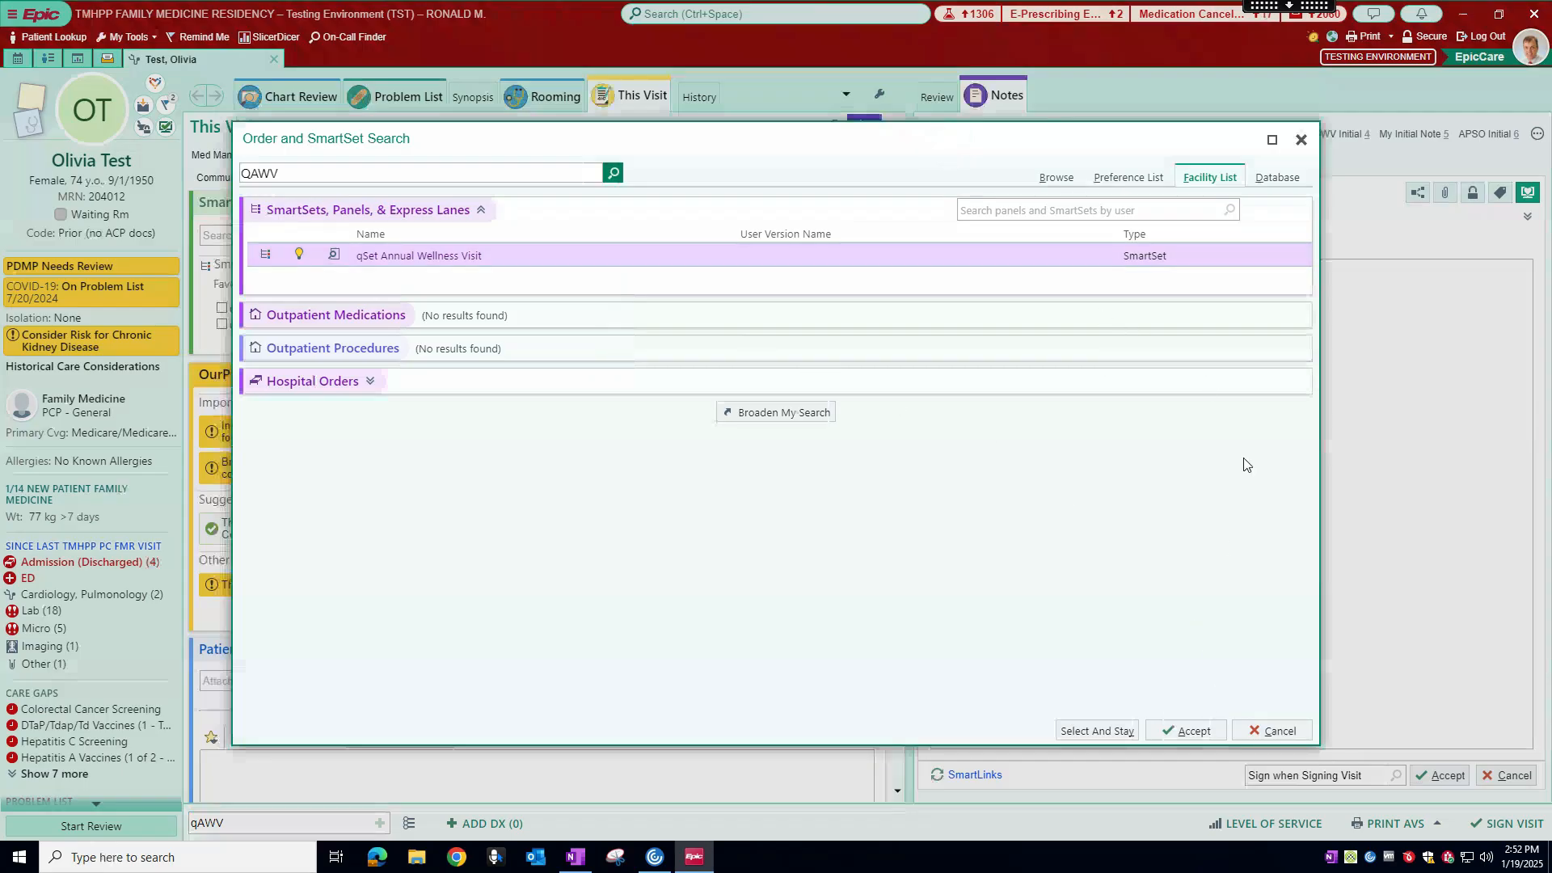
pyautogui.click(1272, 732)
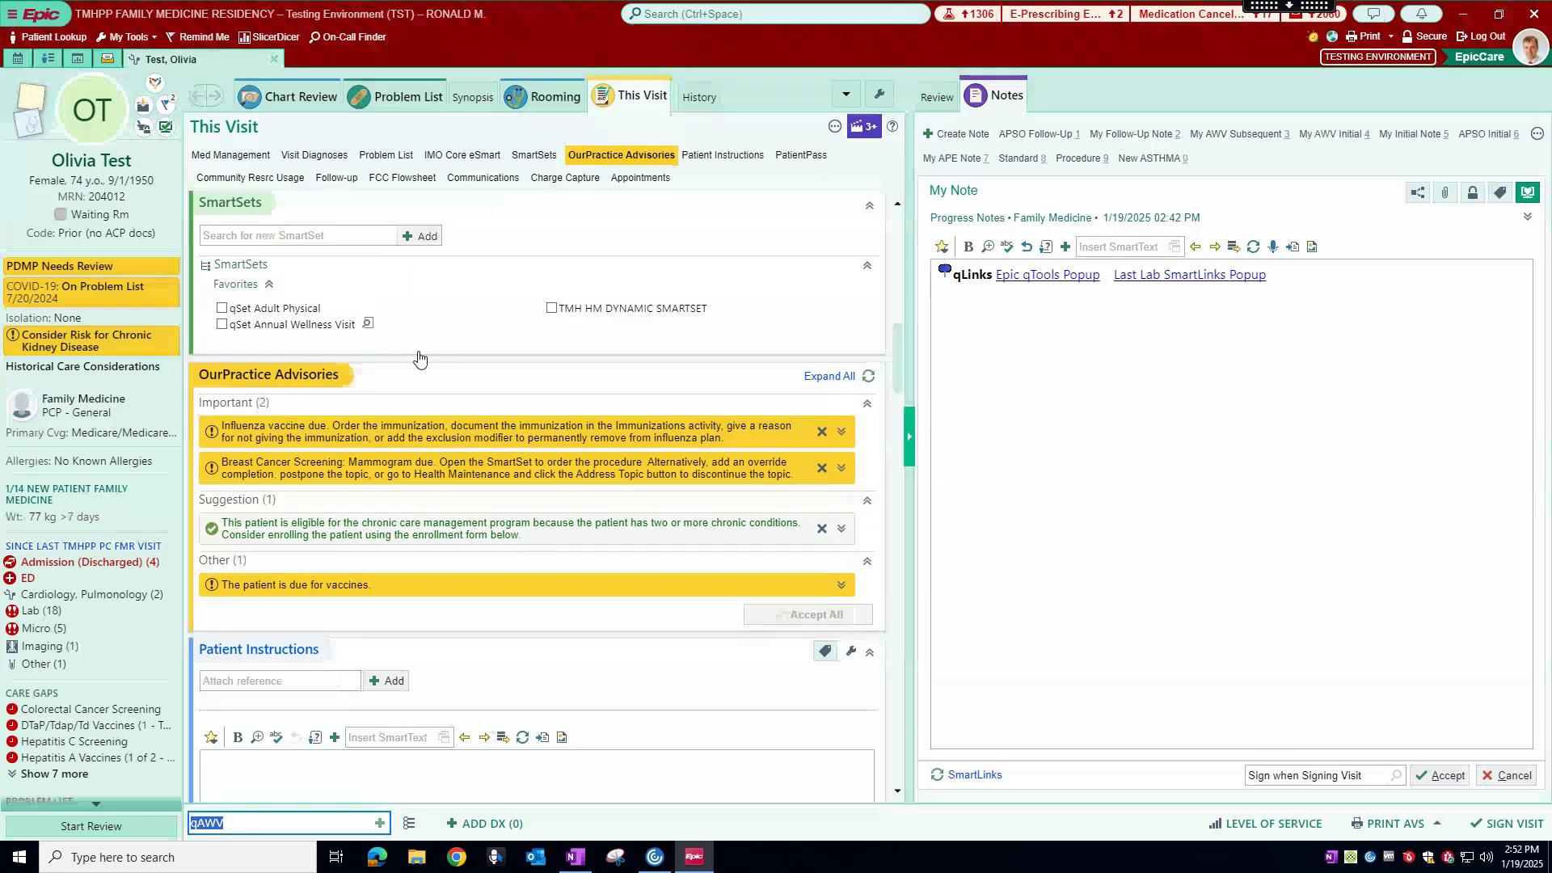
# Step: Select the favorite qSet Annual Wellness Visit and open this SmartSet
pyautogui.click(222, 327)
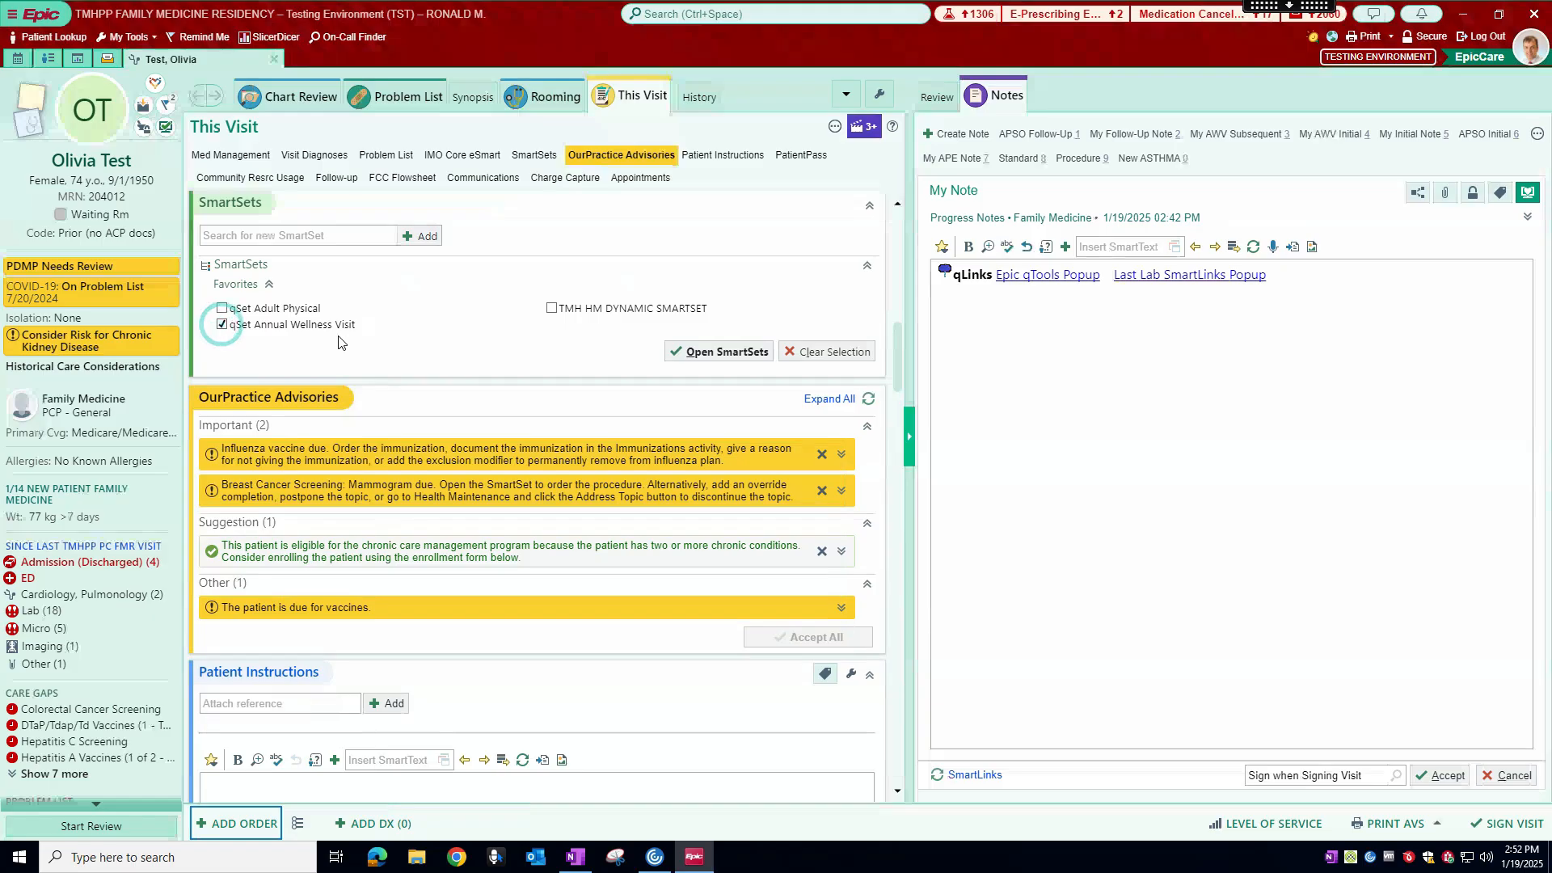
pyautogui.click(726, 355)
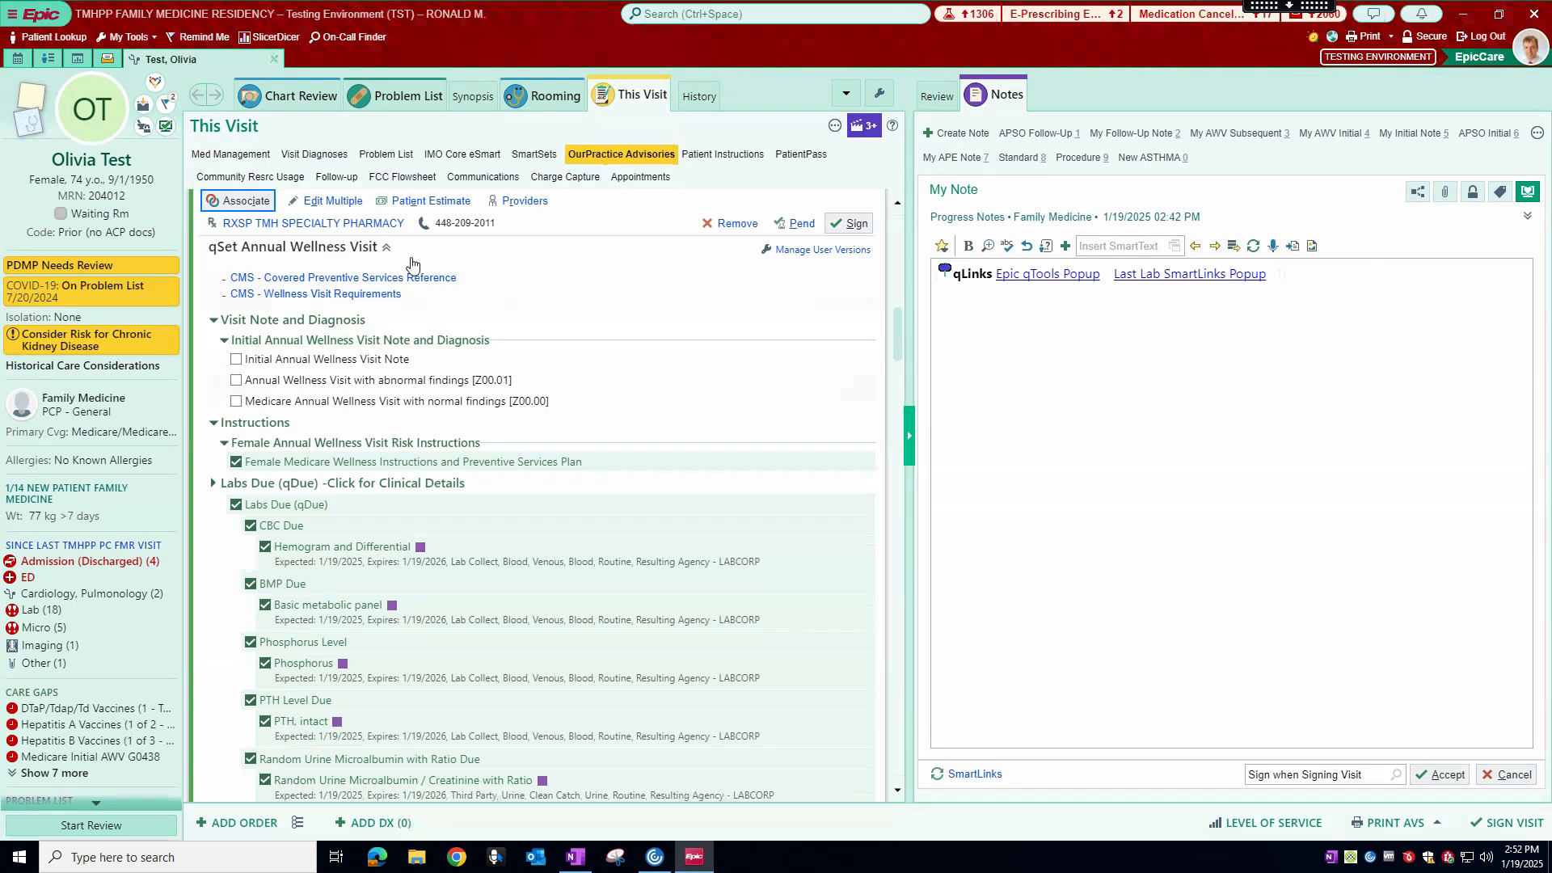
pyautogui.scroll(-4, 429, 503)
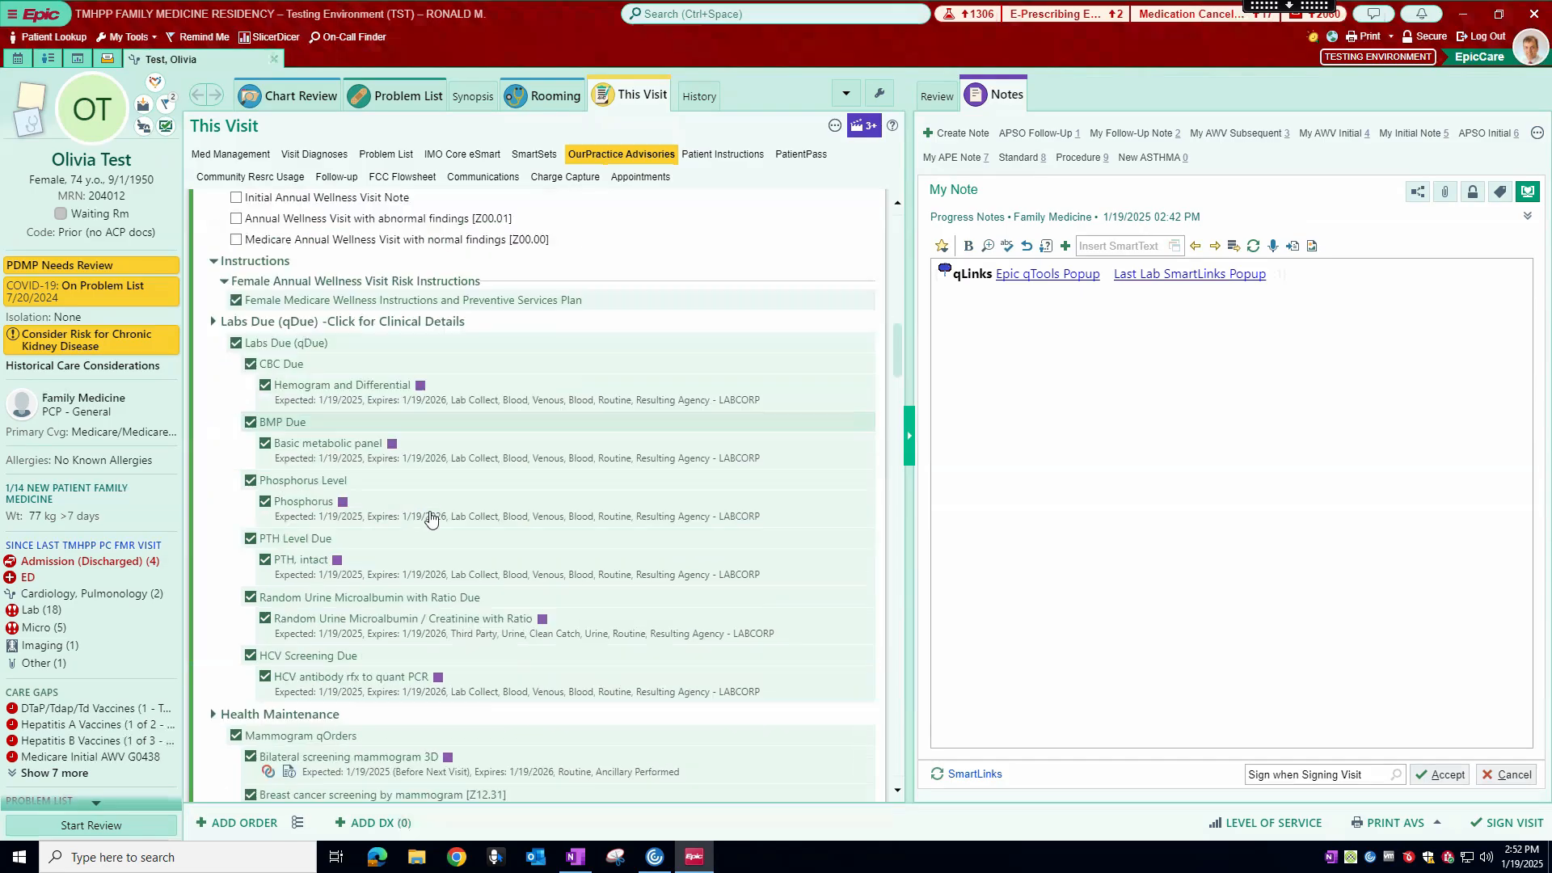
pyautogui.scroll(7, 434, 512)
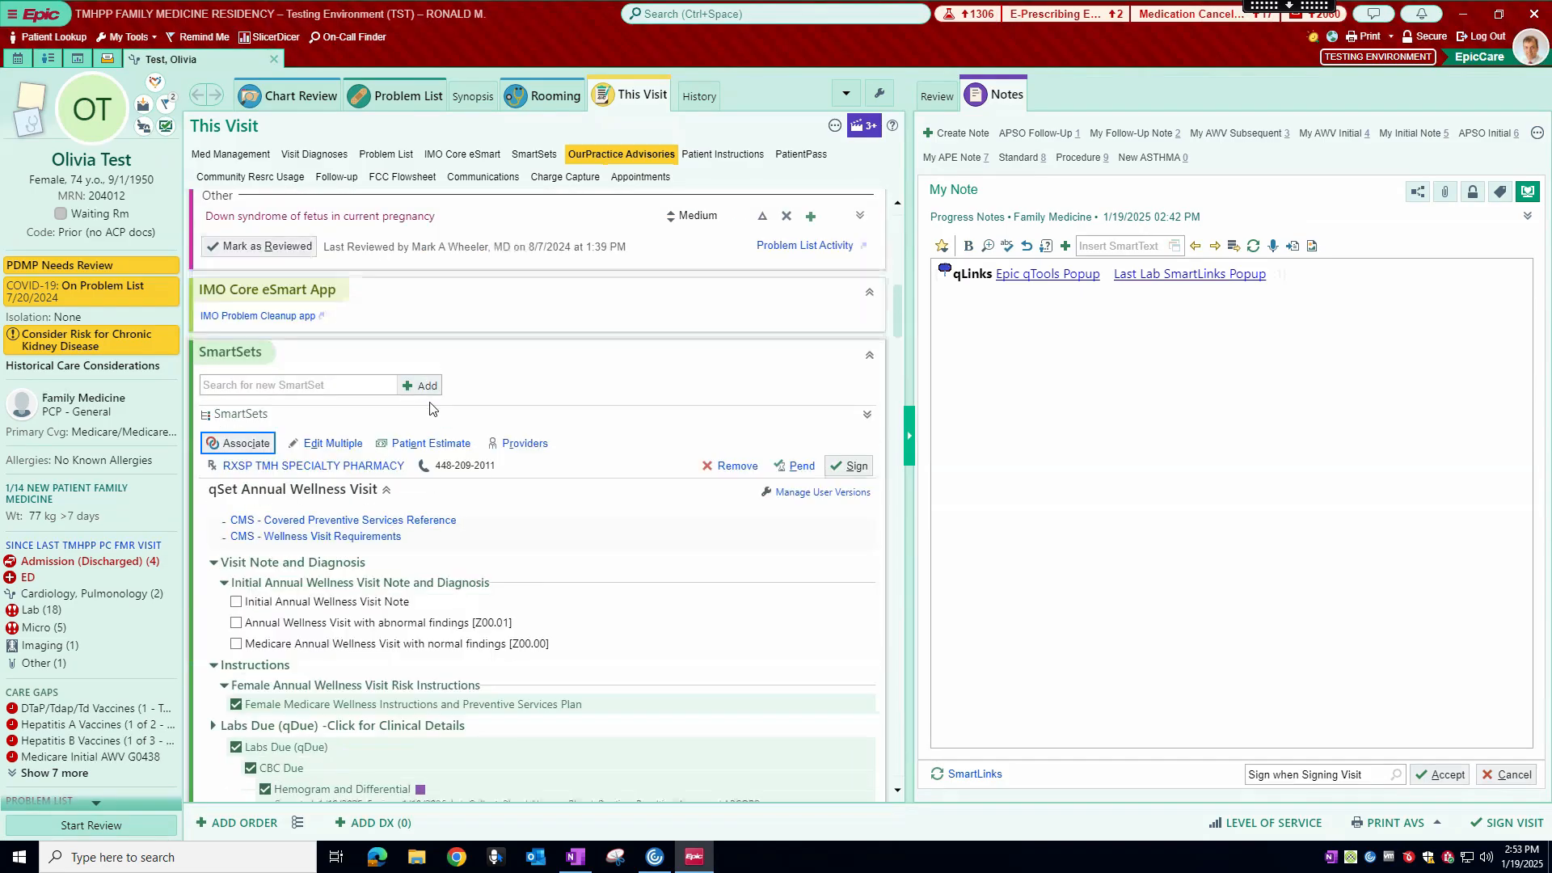
pyautogui.scroll(-2, 437, 404)
pyautogui.scroll(-1, 498, 408)
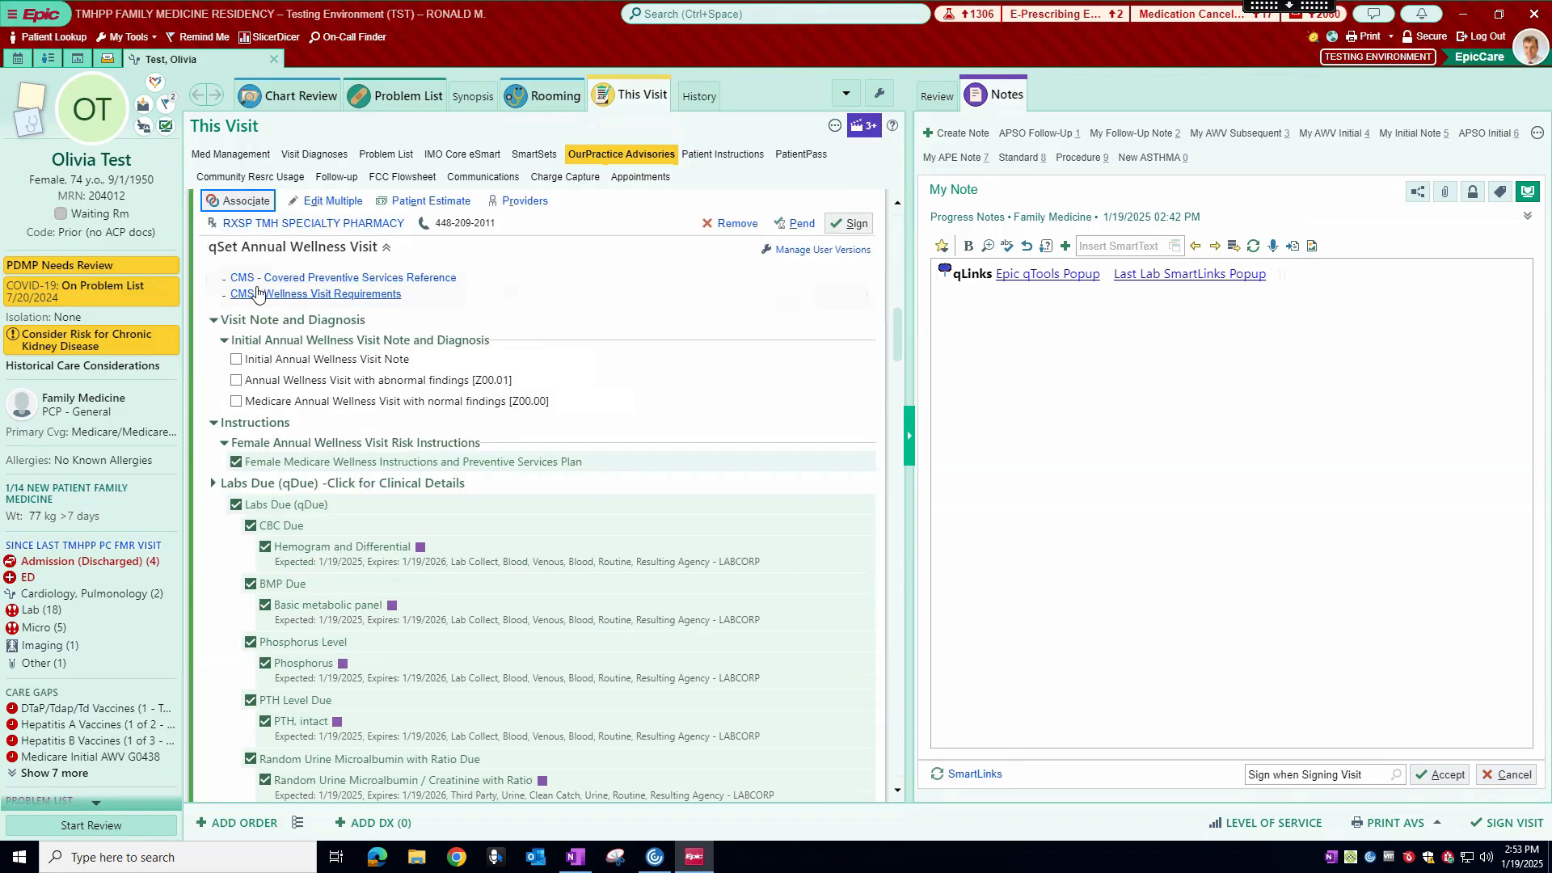
# Step: View the CMS - Wellness Visit Requirements reference from the SmartSet, read the Medicare physical exam coverage, and close it
pyautogui.click(352, 295)
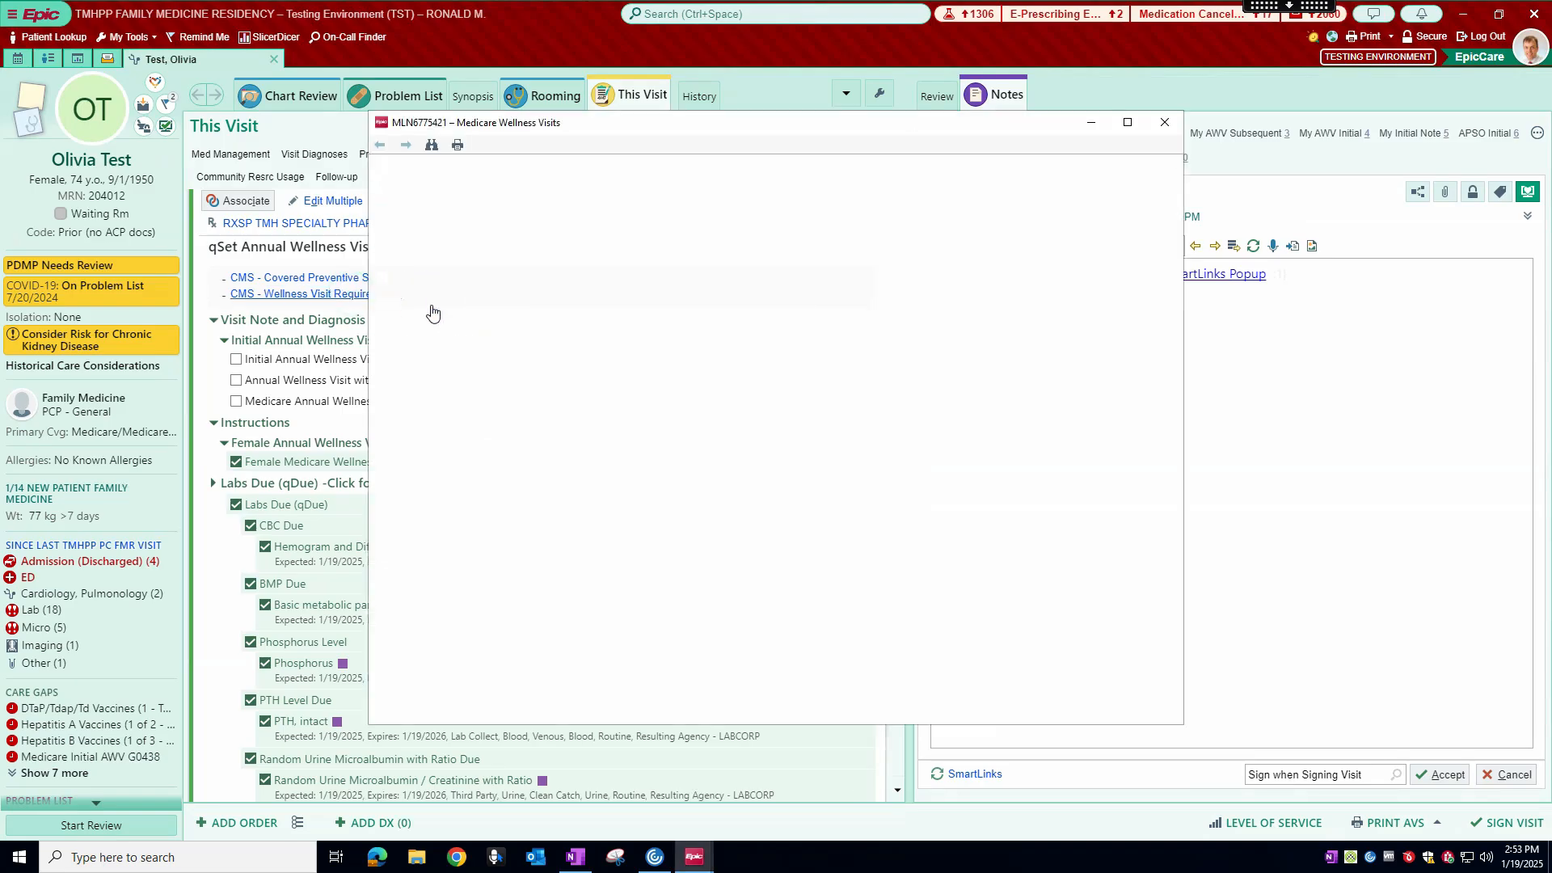
pyautogui.scroll(-5, 826, 387)
pyautogui.scroll(-1, 833, 399)
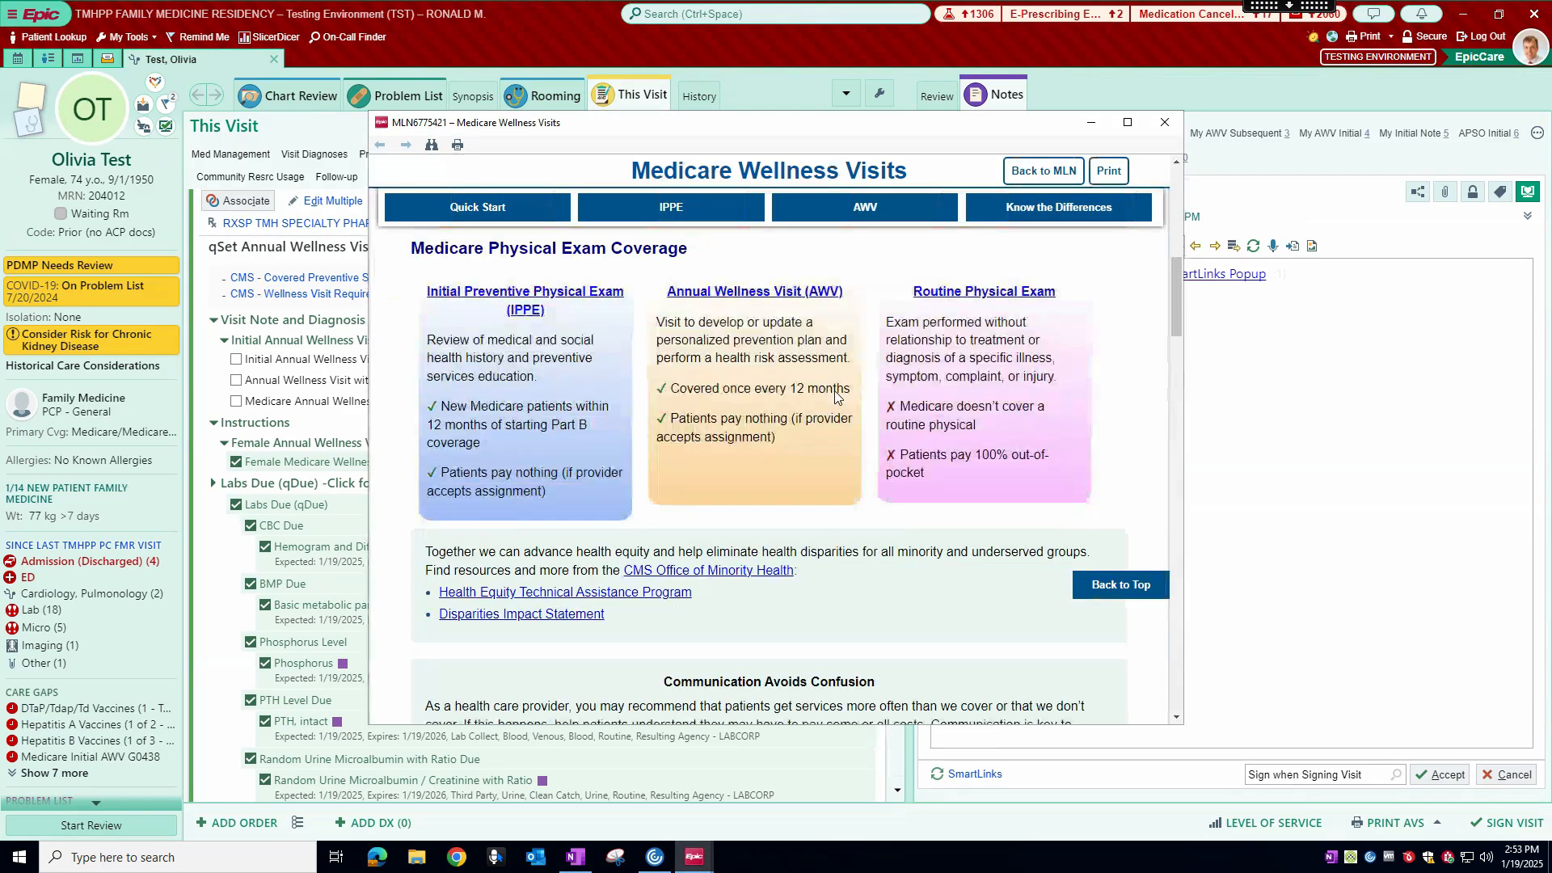
pyautogui.click(1165, 122)
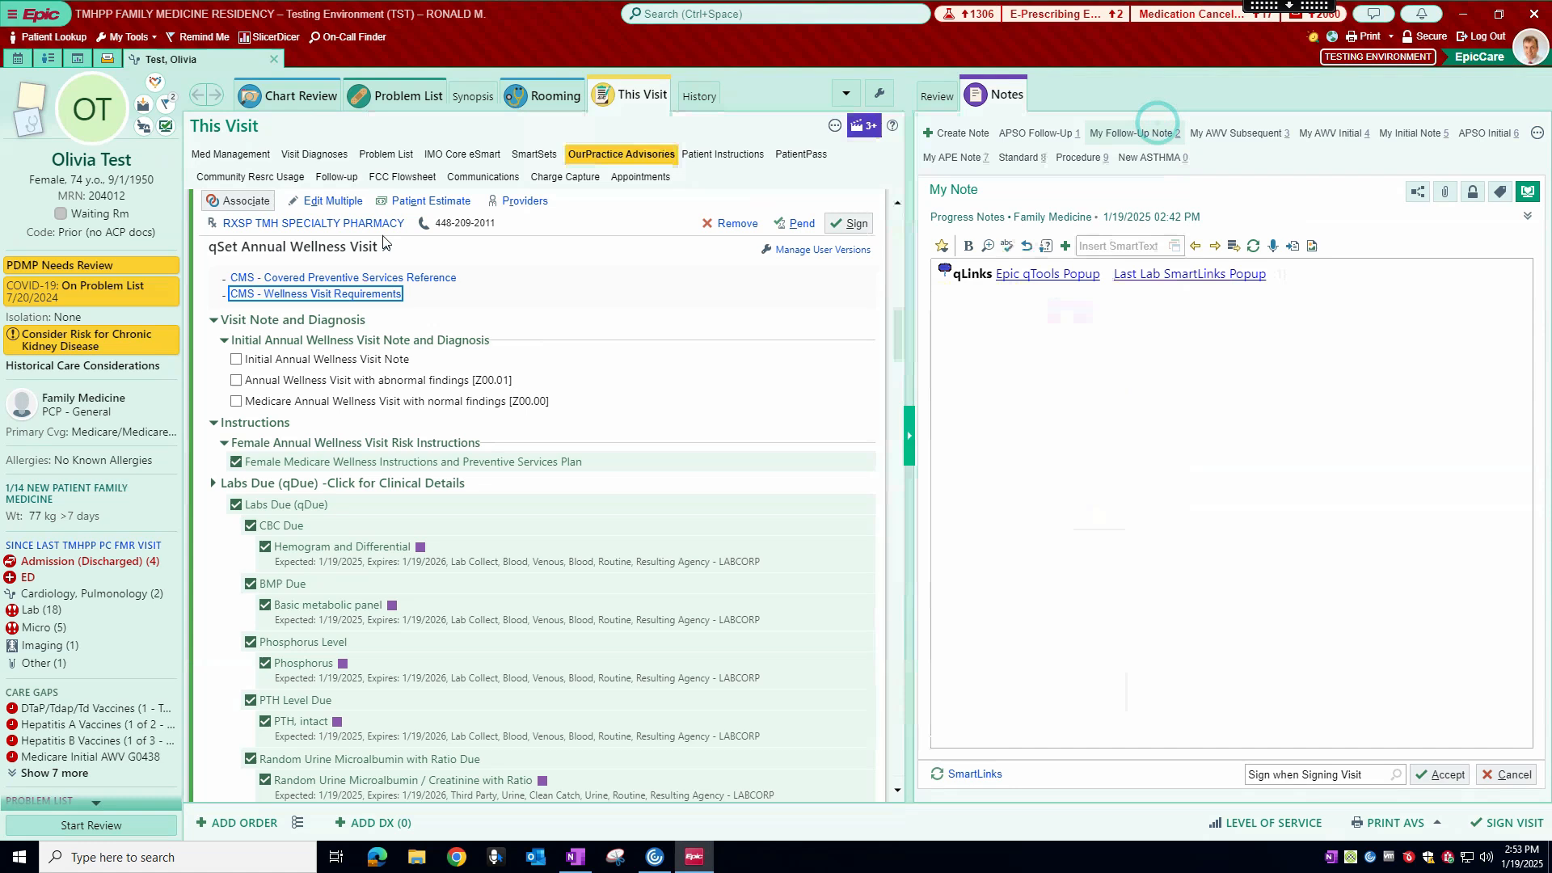
# Step: View the CMS - Covered Preventive Services Reference with its list of services, and close it
pyautogui.click(345, 279)
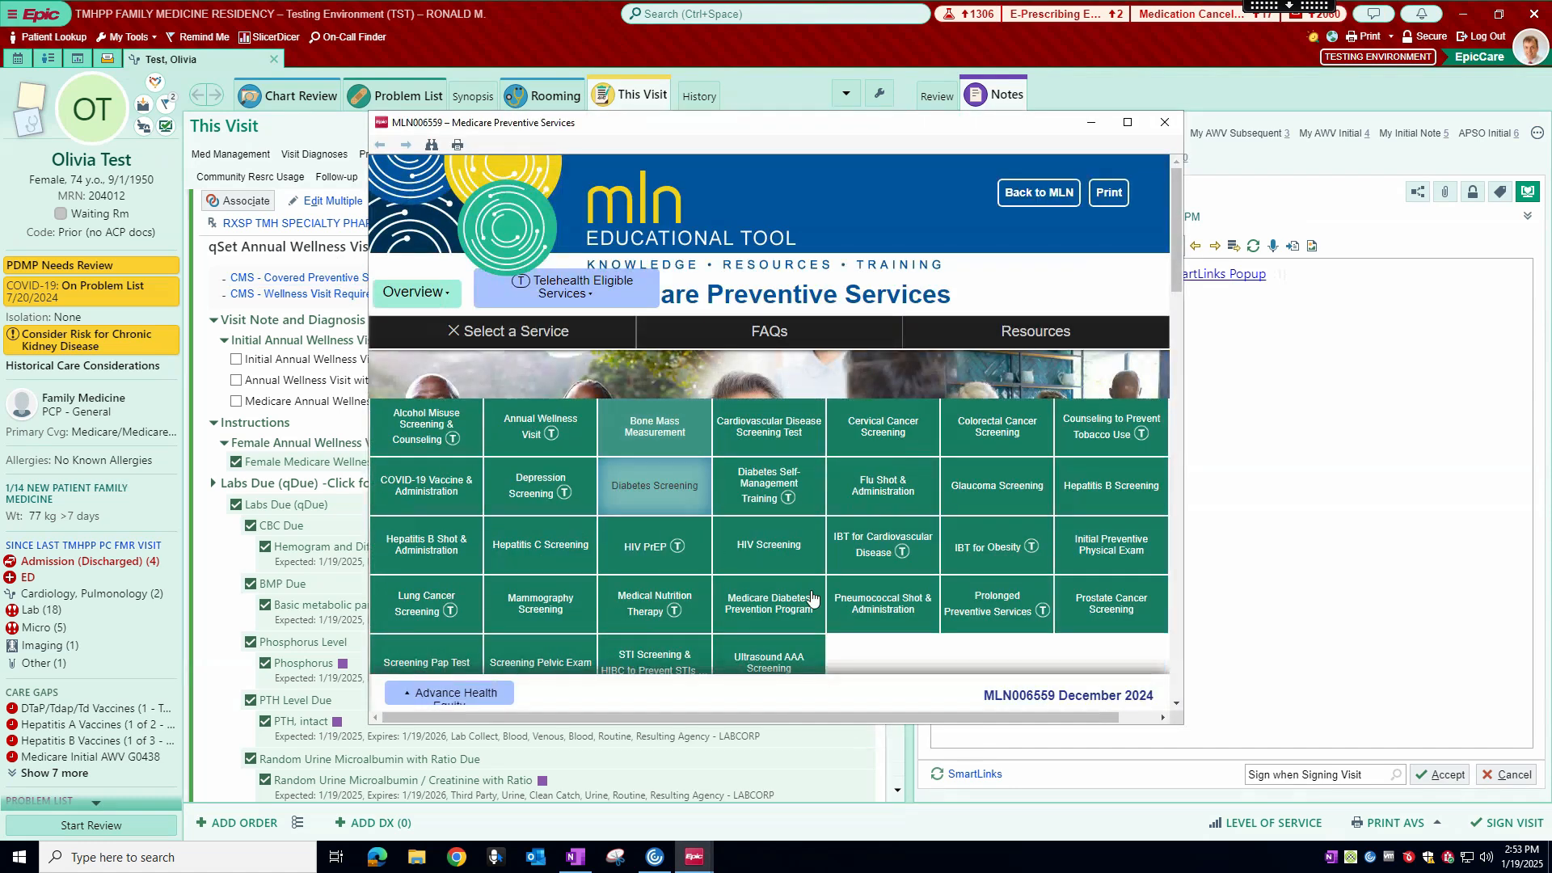
pyautogui.scroll(-1, 951, 581)
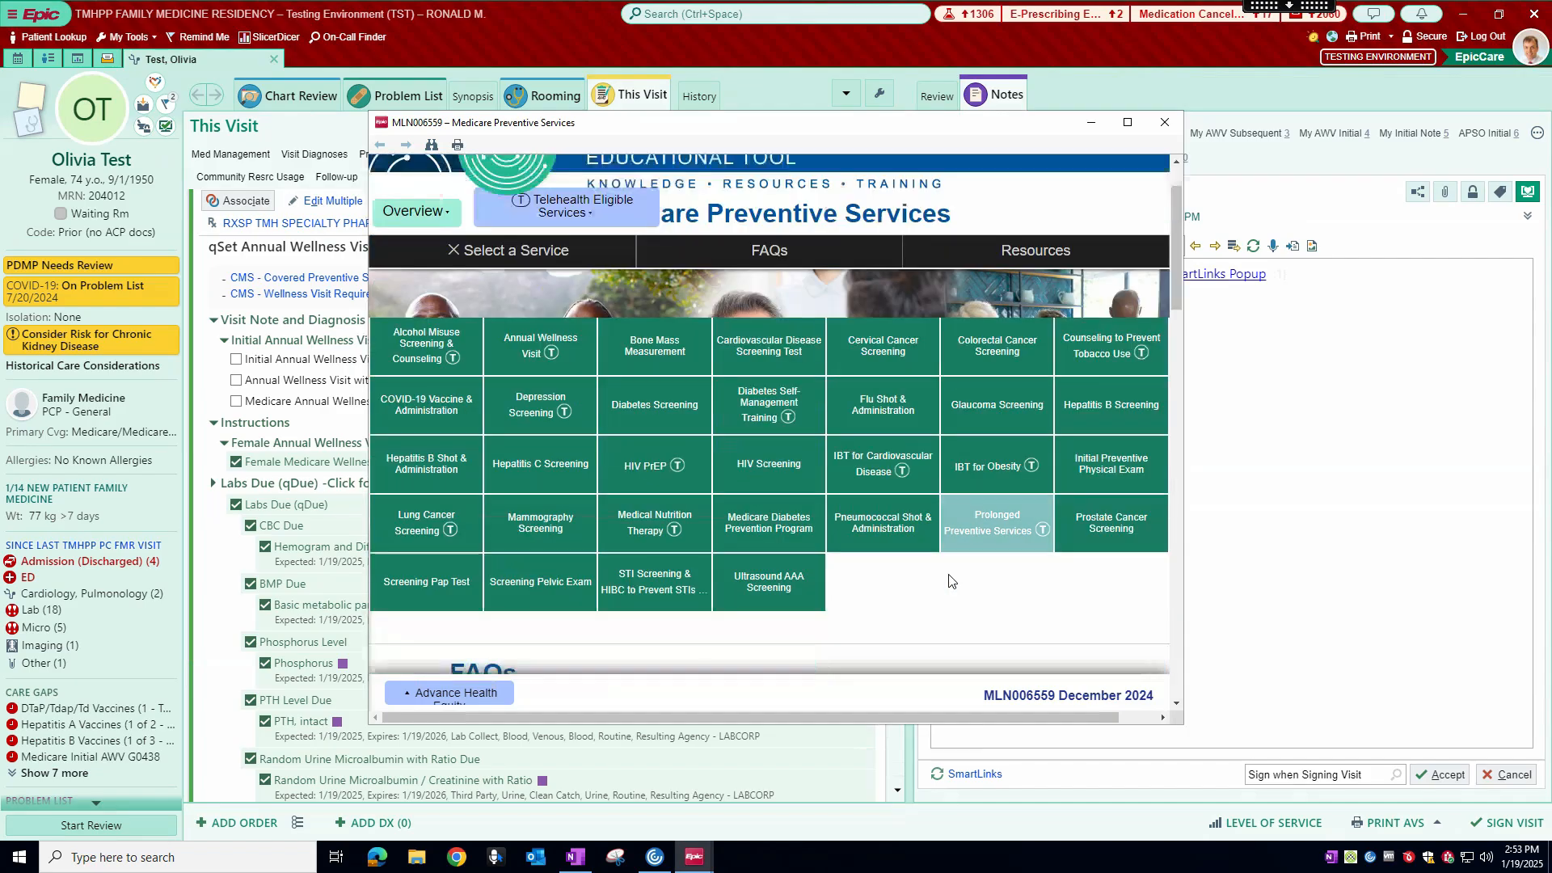
pyautogui.click(1148, 128)
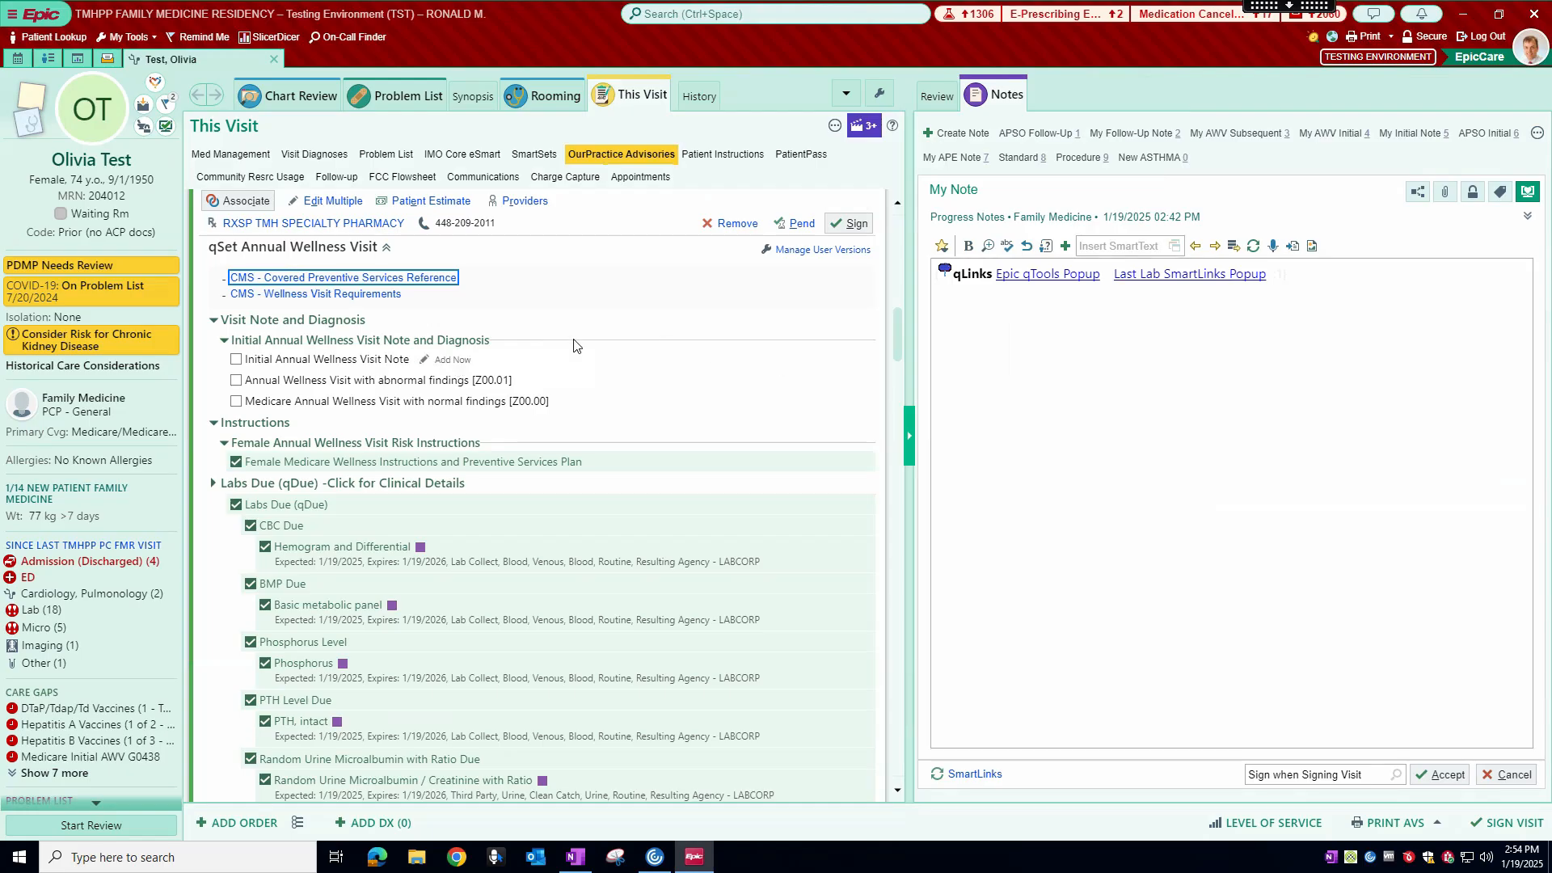
# Step: Add the Initial Annual Wellness Visit Note to the progress note and select the diagnosis Annual Wellness Visit with abnormal findings [Z00.01]
pyautogui.click(456, 365)
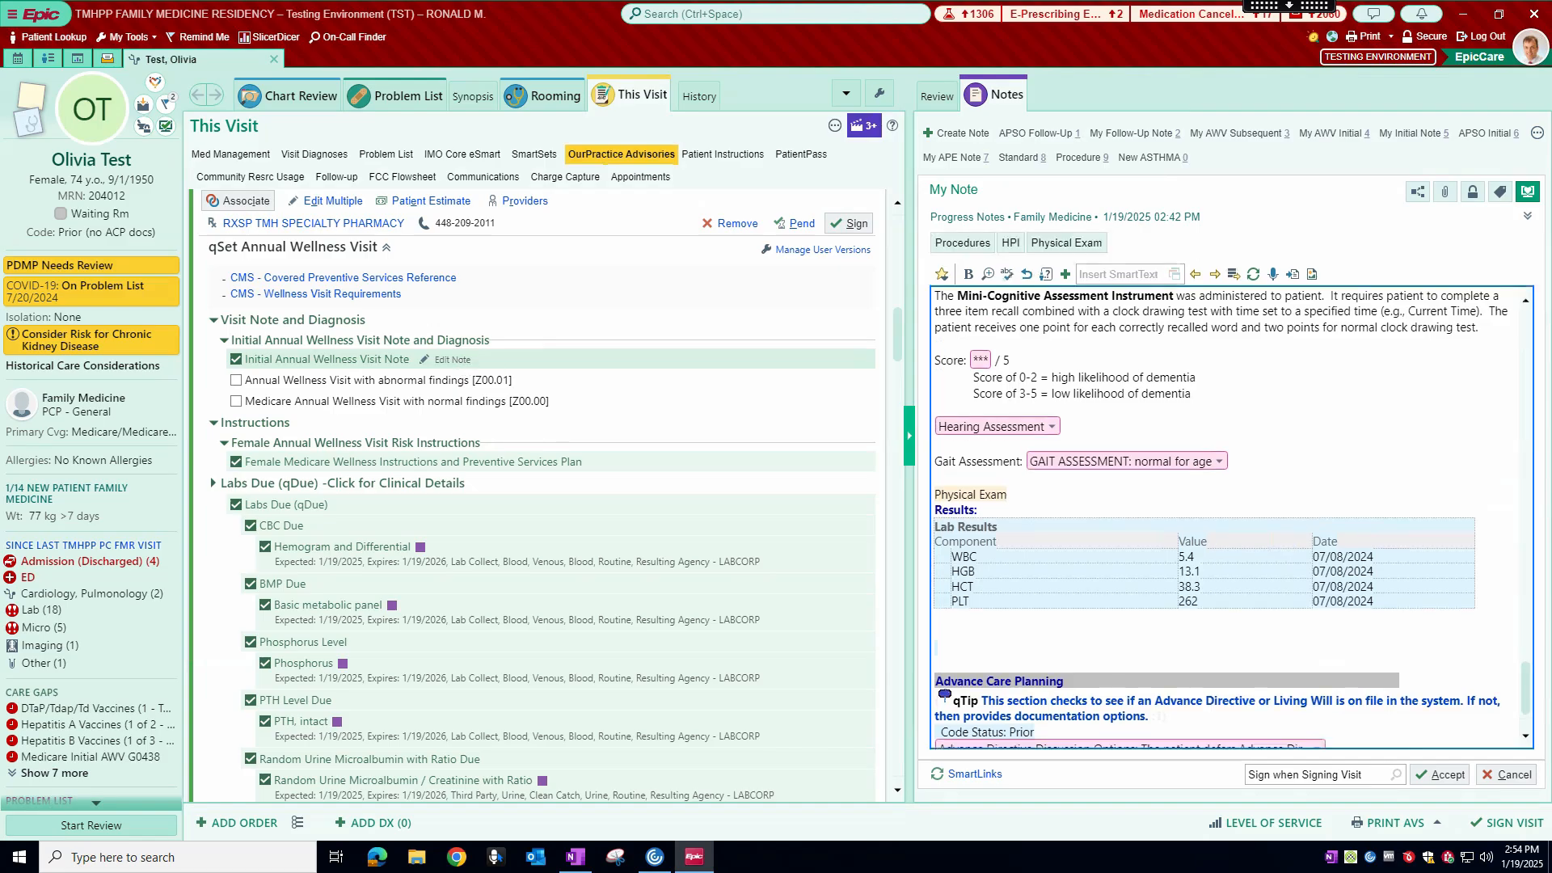
pyautogui.scroll(20, 1235, 379)
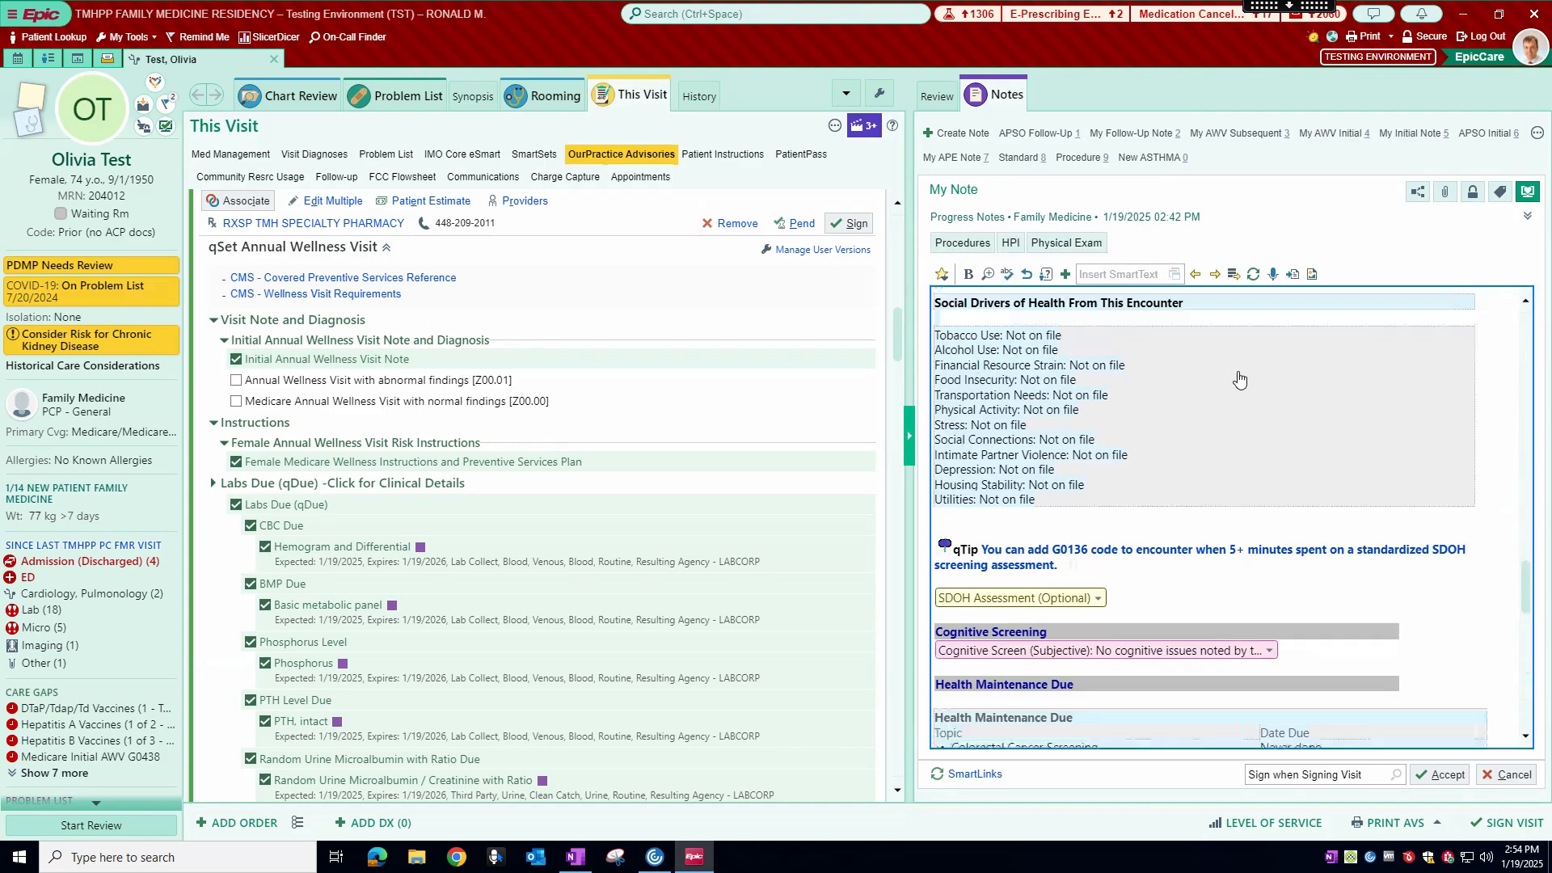
pyautogui.click(236, 380)
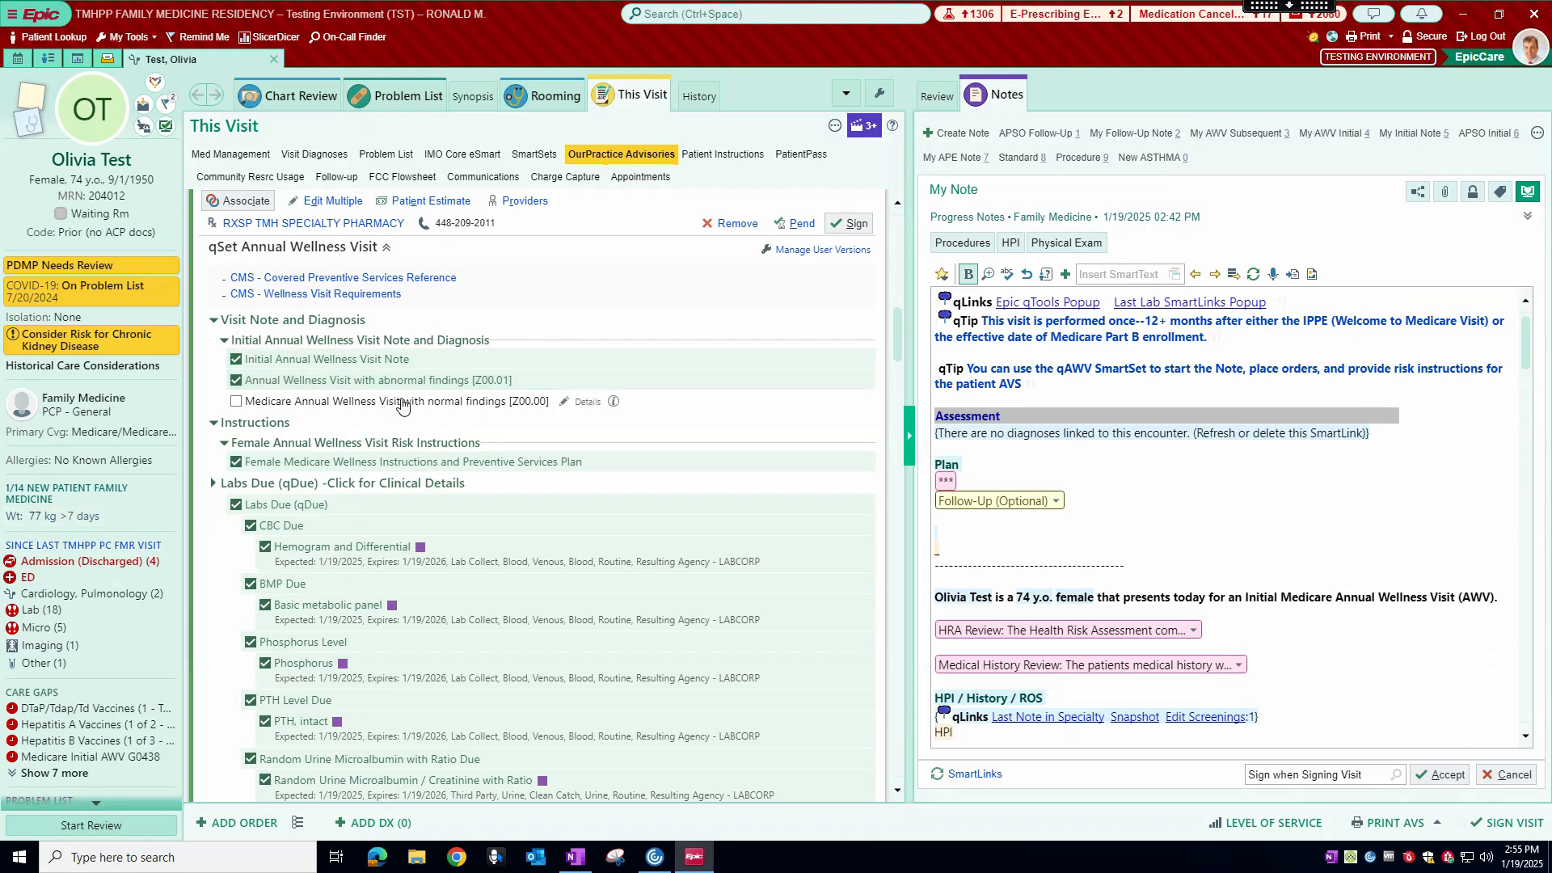
# Step: Expand the Labs Due (qDue) section of the SmartSet to show its clinical details
pyautogui.scroll(-3, 400, 402)
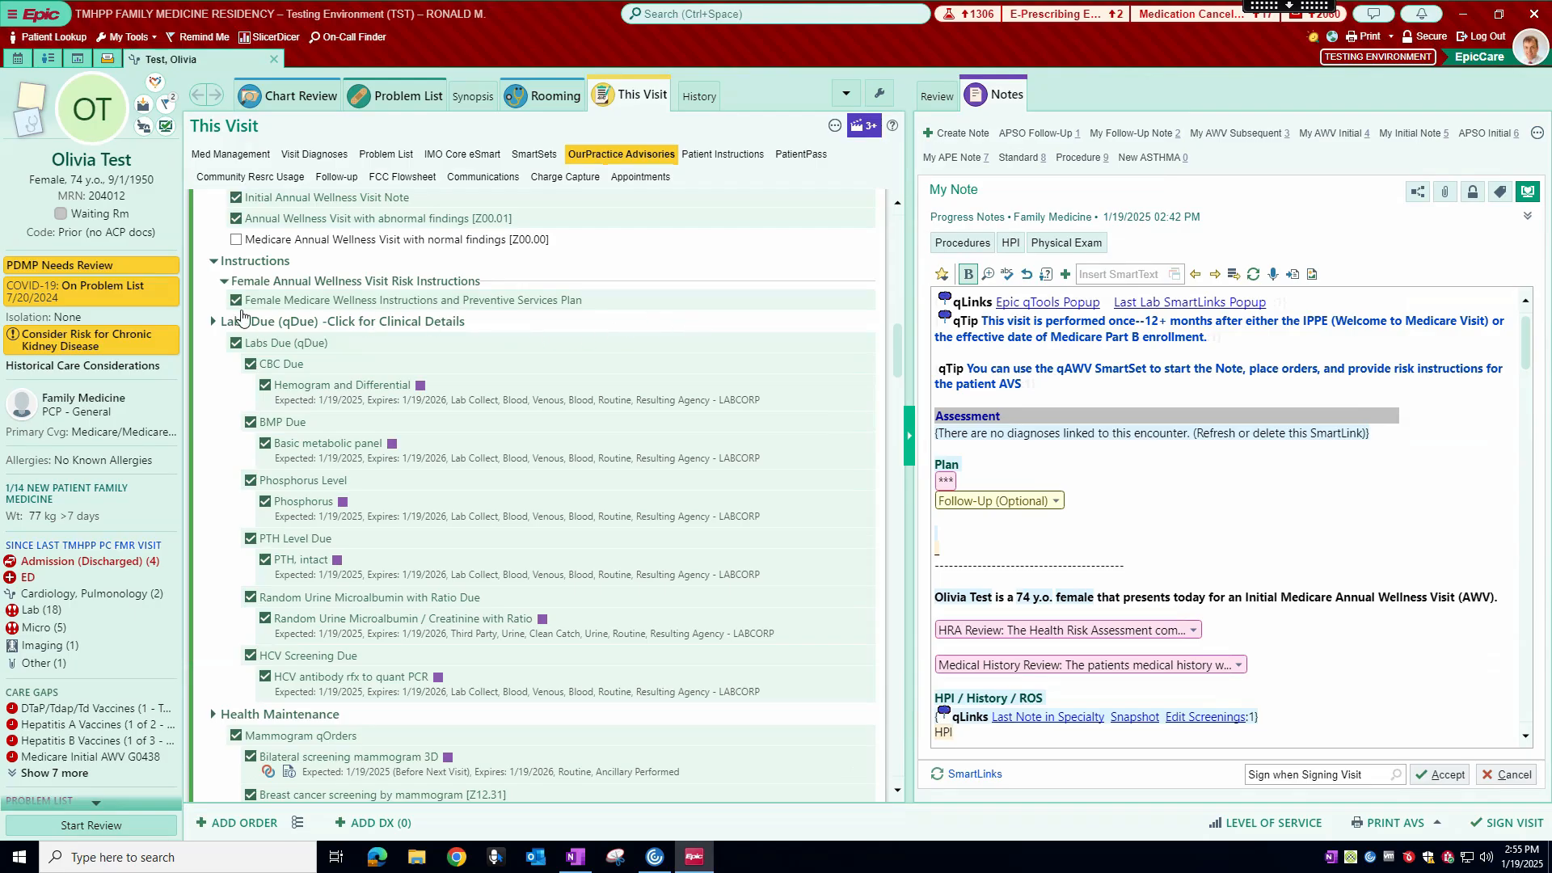
pyautogui.scroll(3, 392, 254)
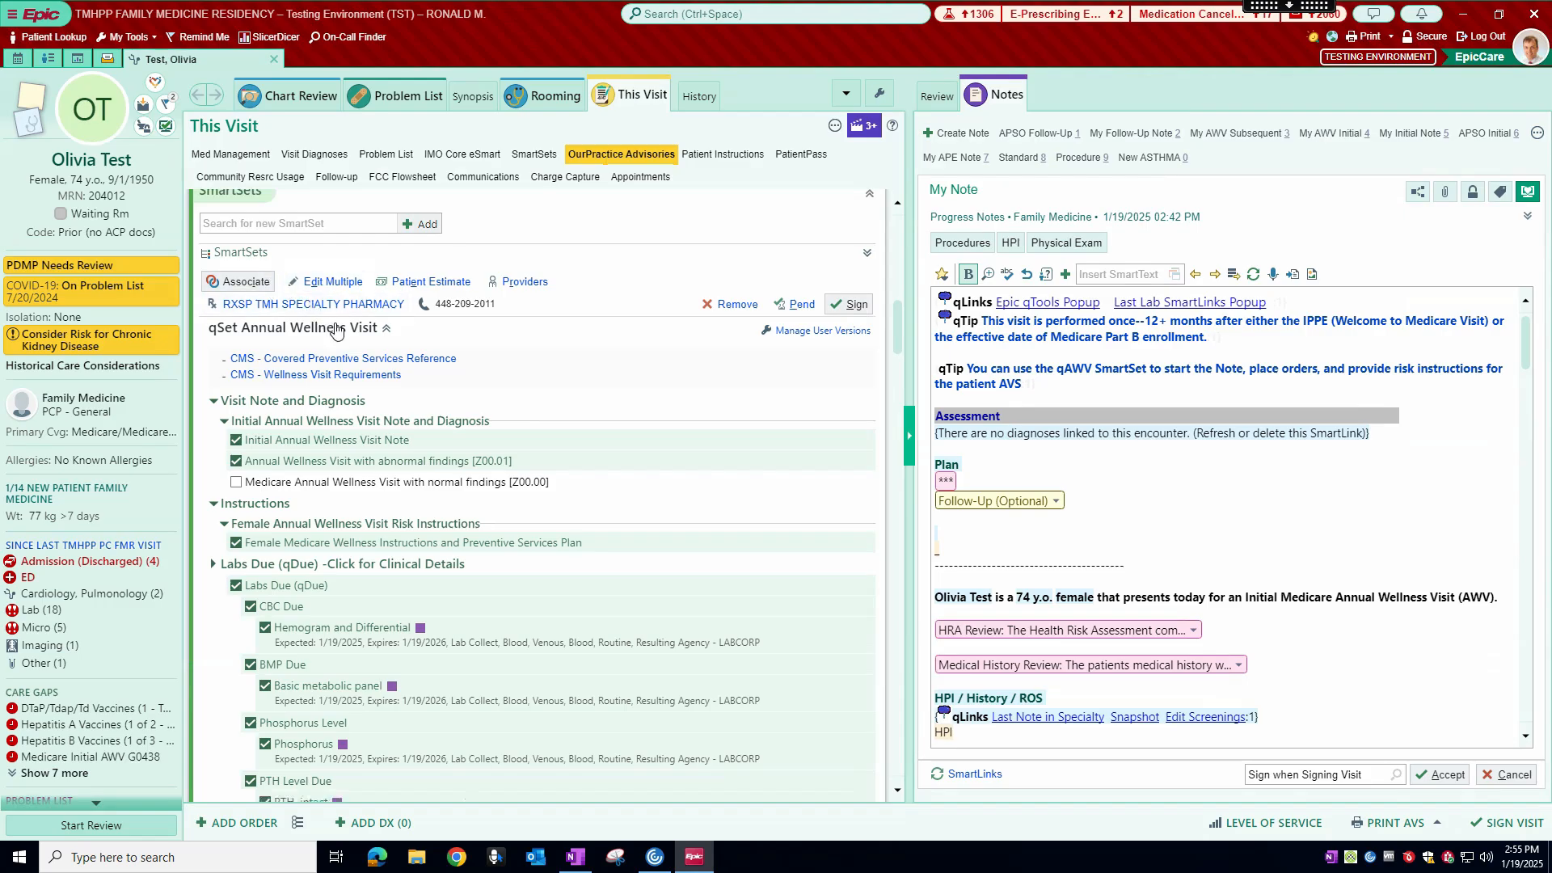
pyautogui.scroll(-3, 338, 331)
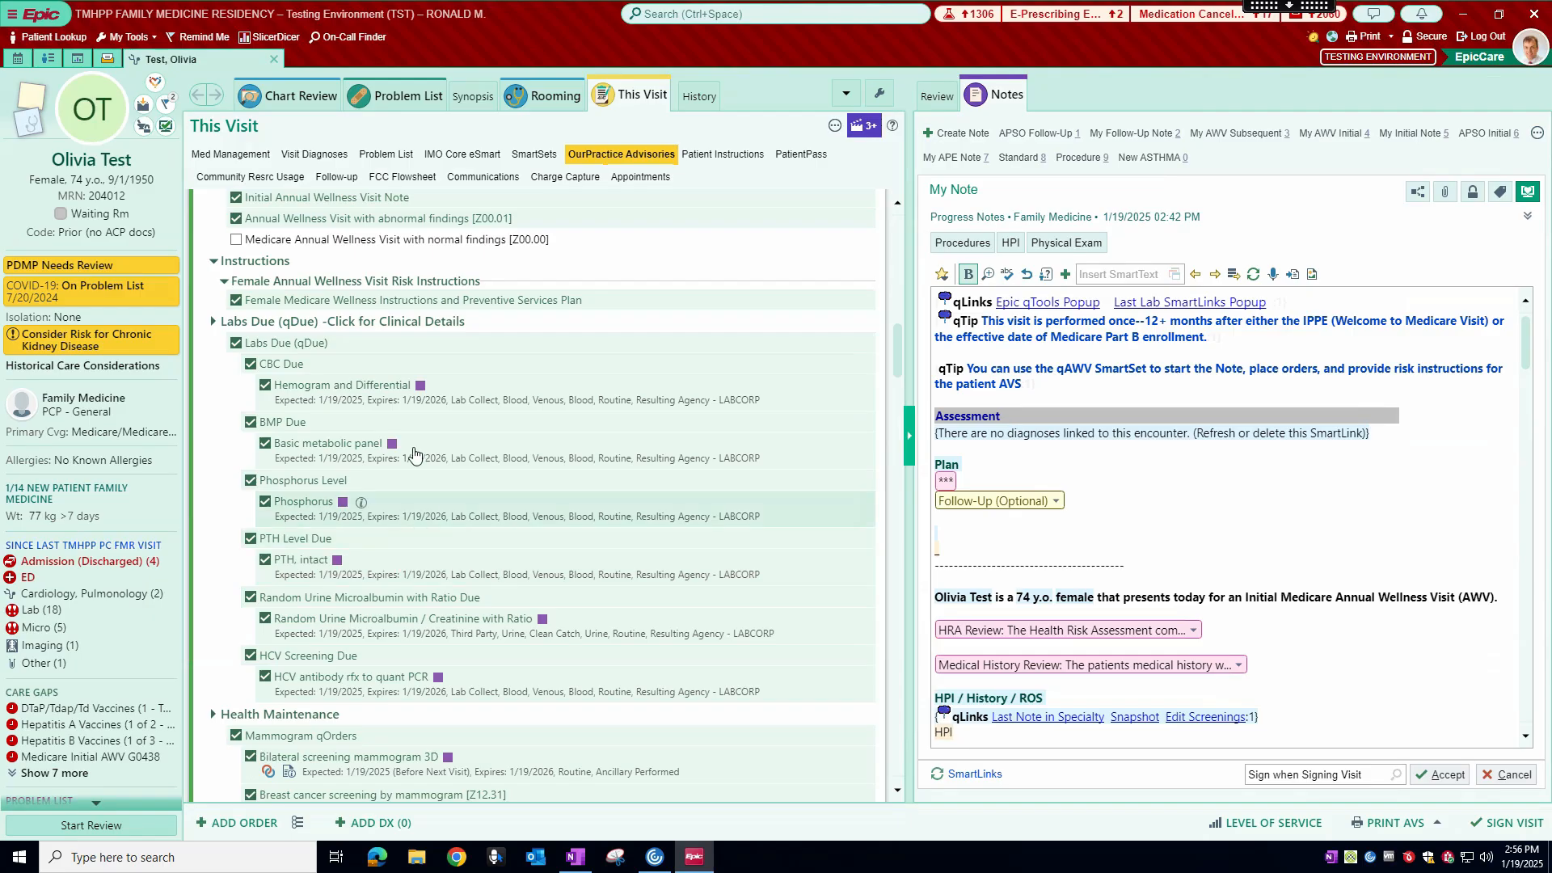
pyautogui.click(411, 323)
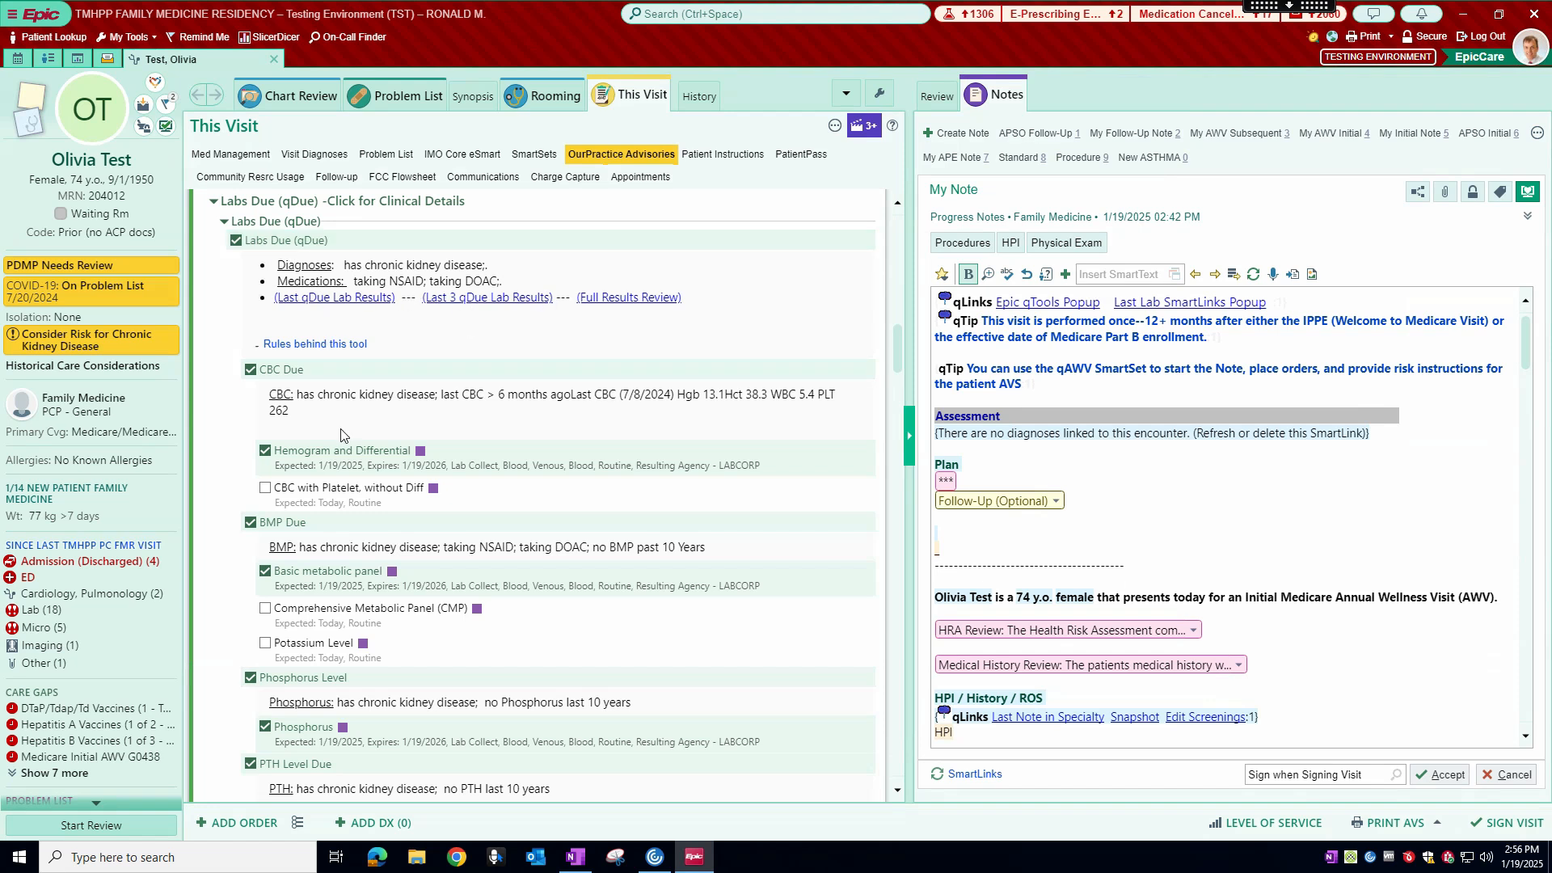
# Step: Review the SmartSet's labs due, Health Maintenance orders and follow-up, compare them with the care gaps, and return to the SmartSets section
pyautogui.scroll(-2, 344, 436)
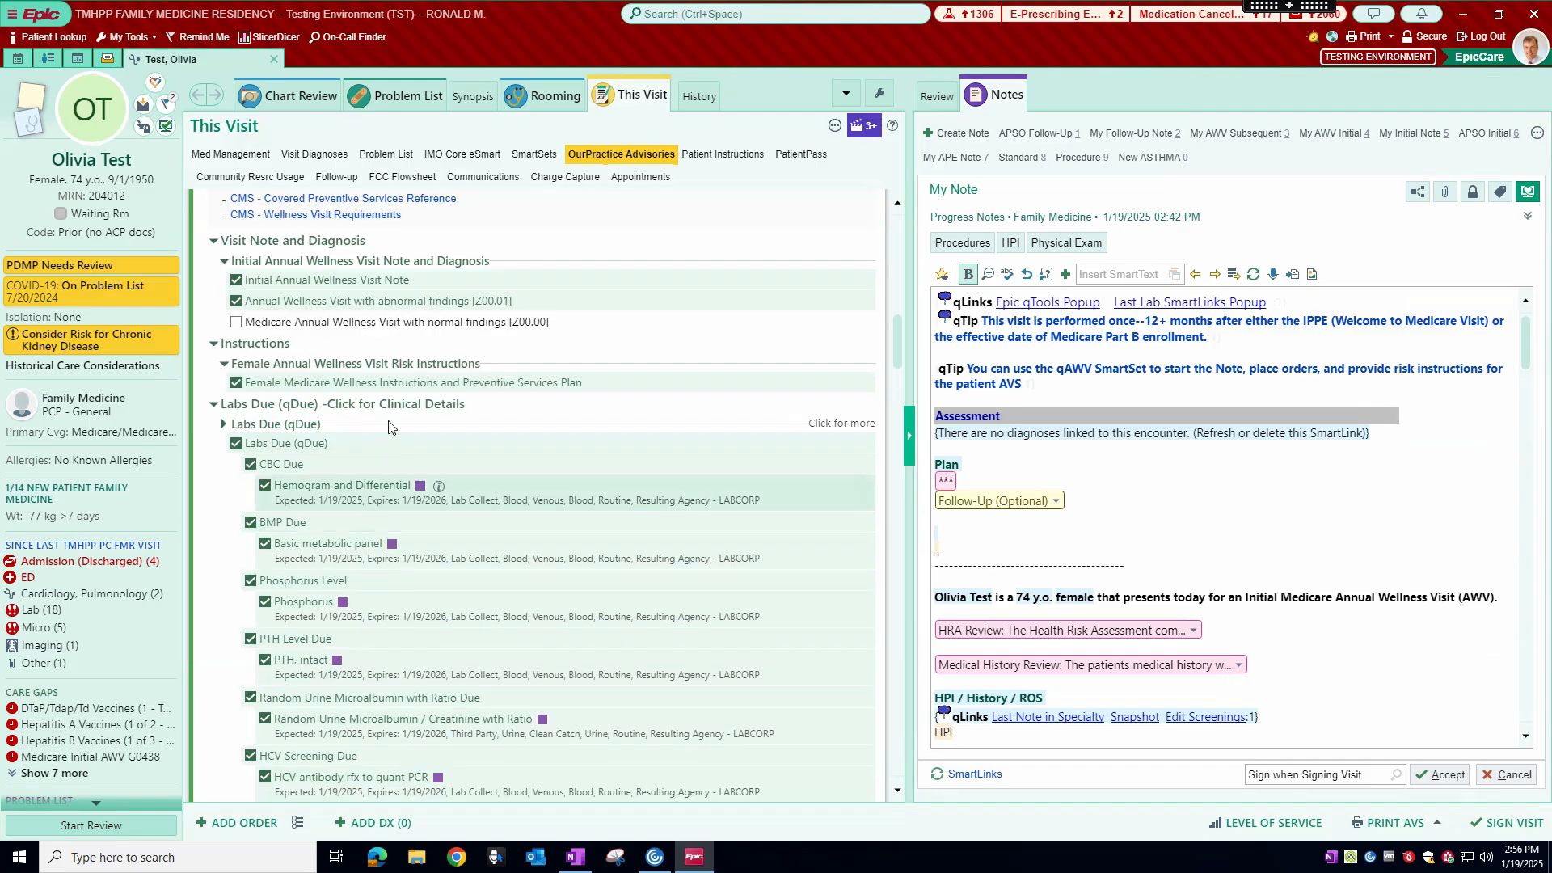
pyautogui.scroll(-4, 388, 427)
pyautogui.scroll(-2, 394, 414)
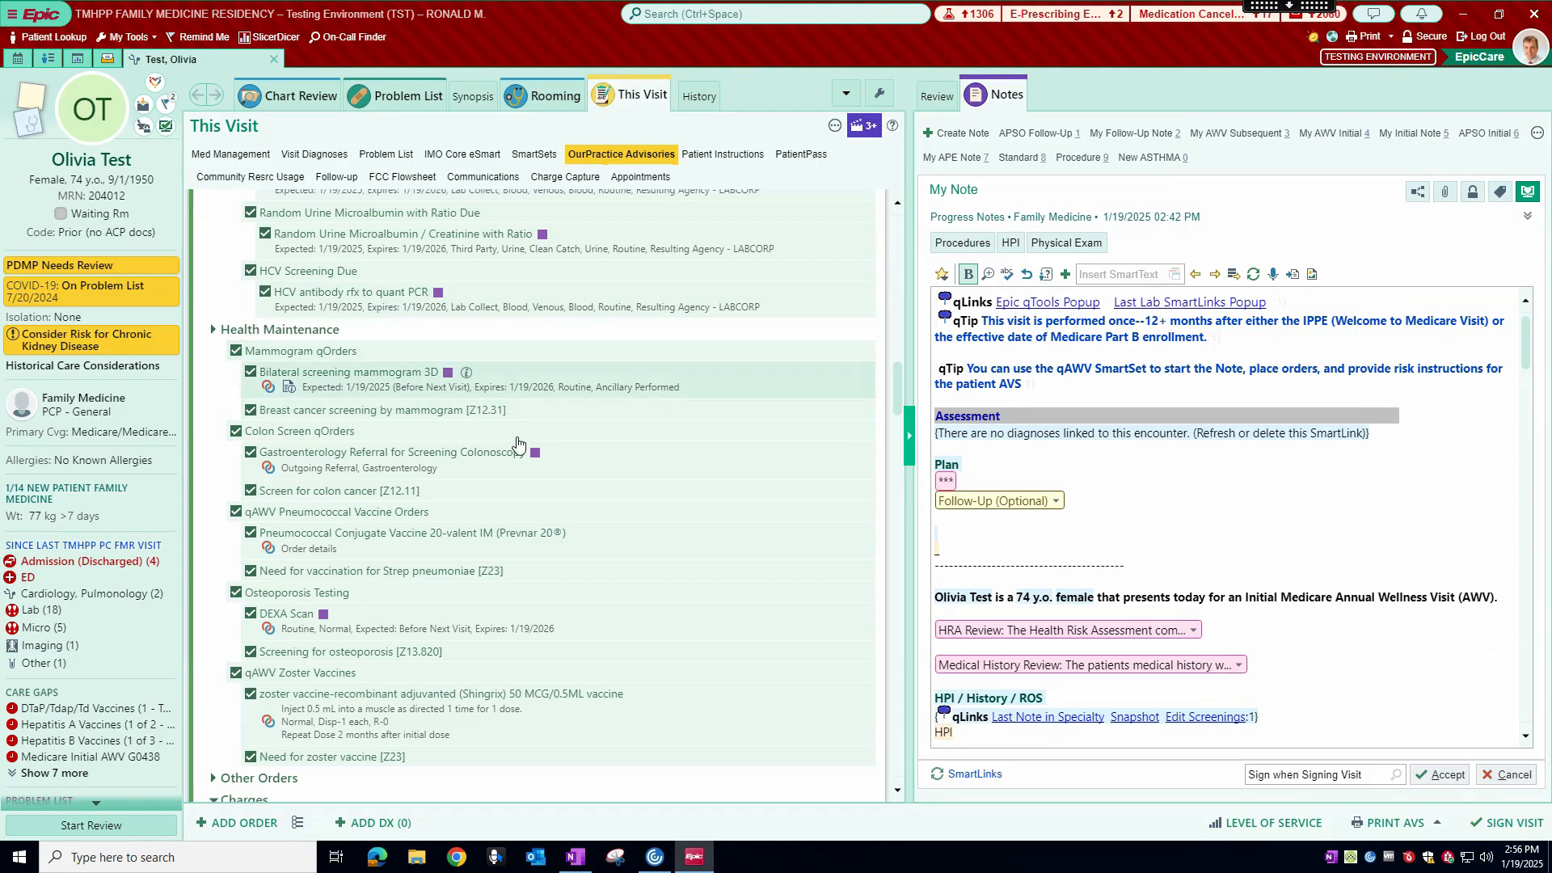
pyautogui.scroll(-1, 527, 462)
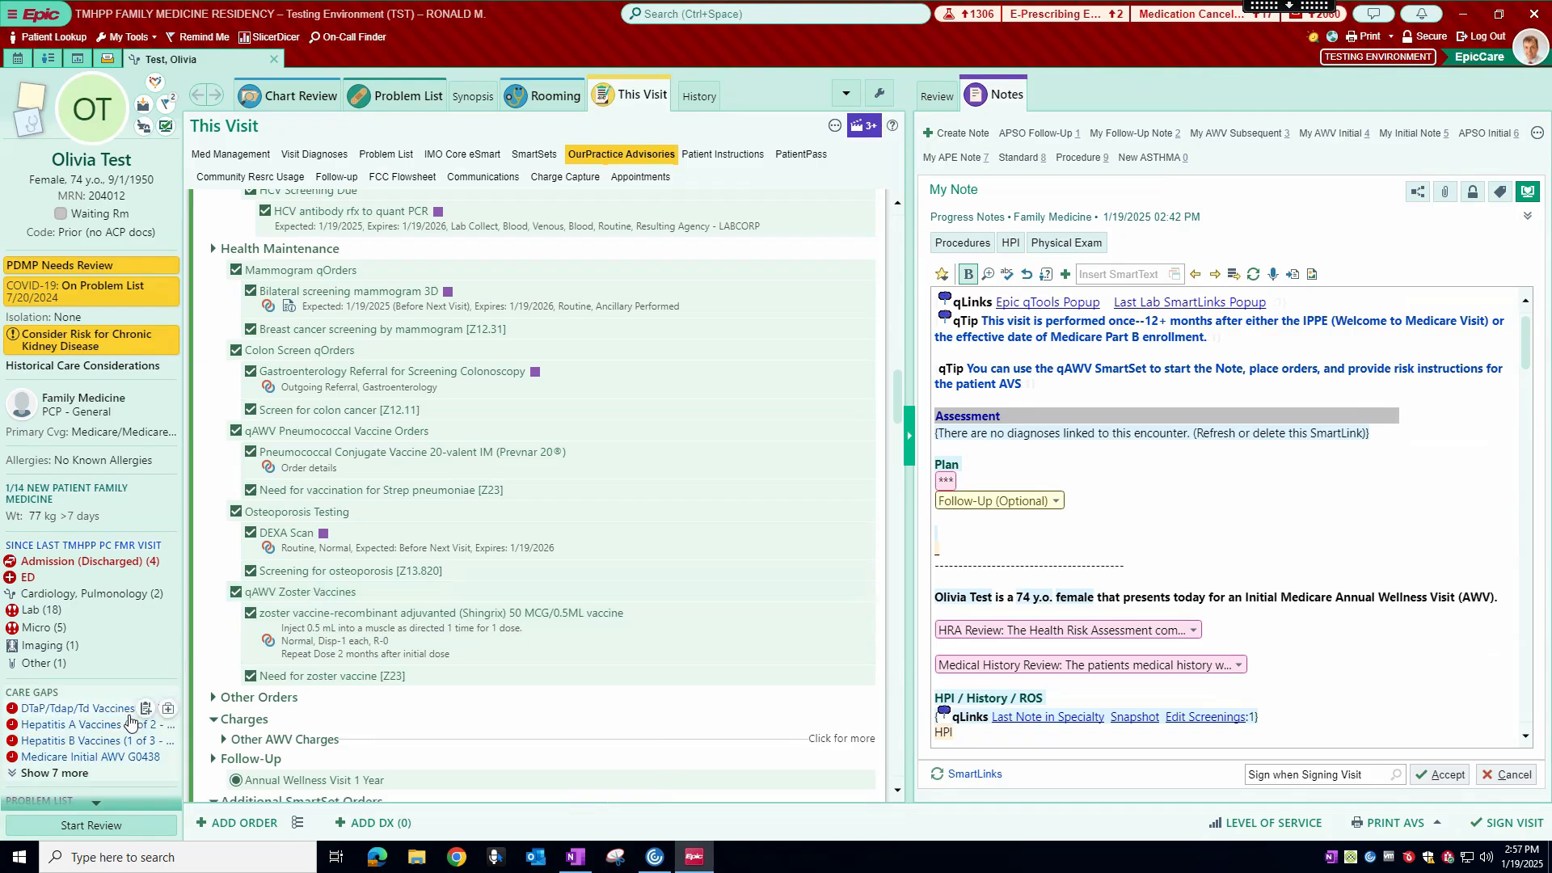
pyautogui.moveTo(93, 710)
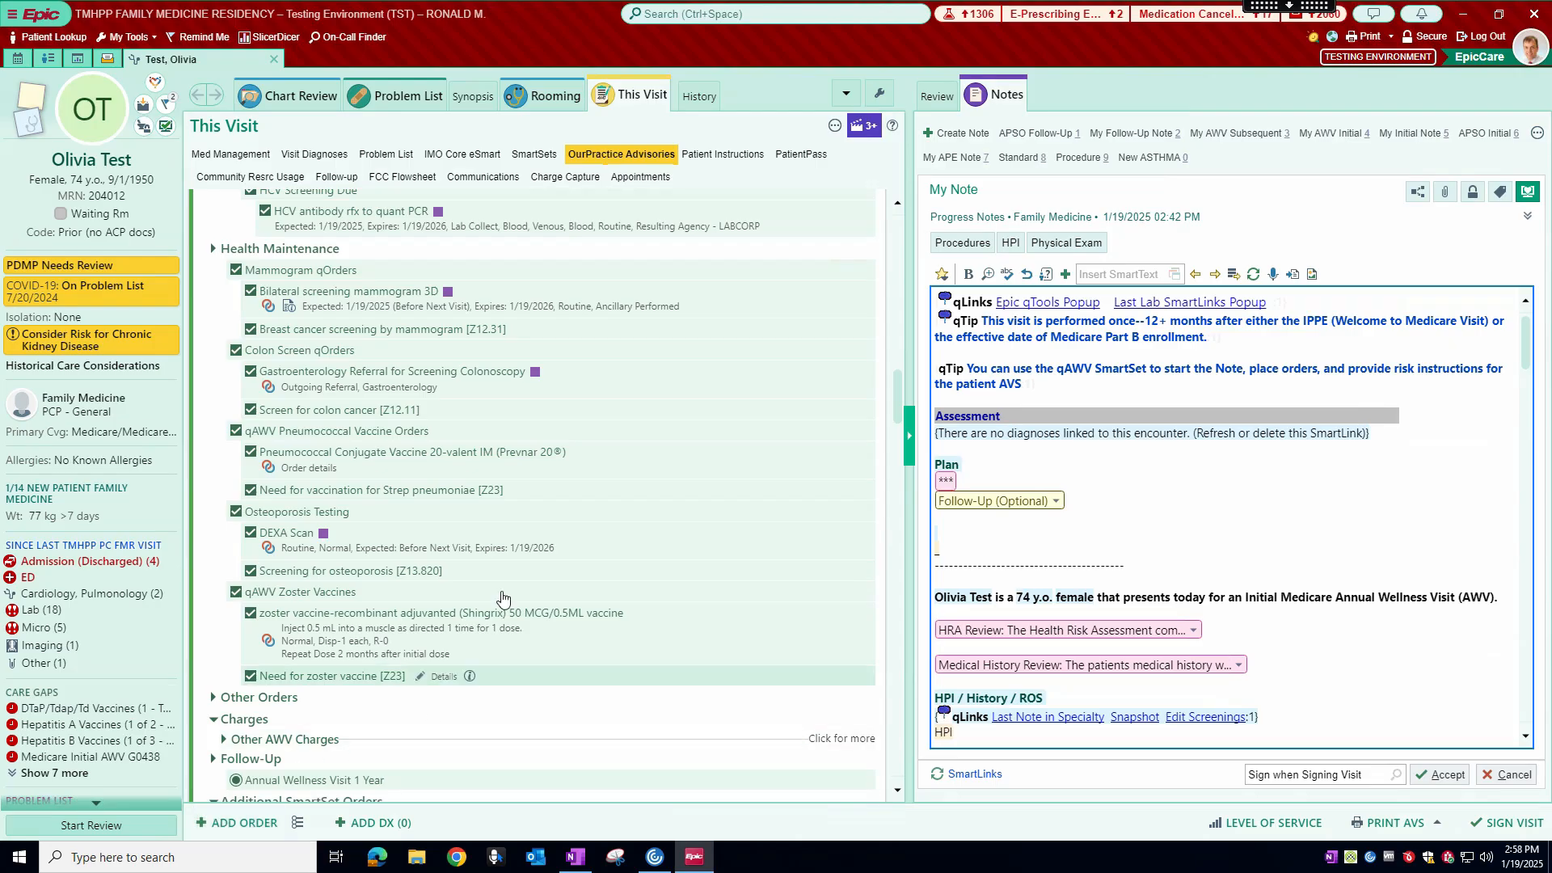
pyautogui.click(535, 160)
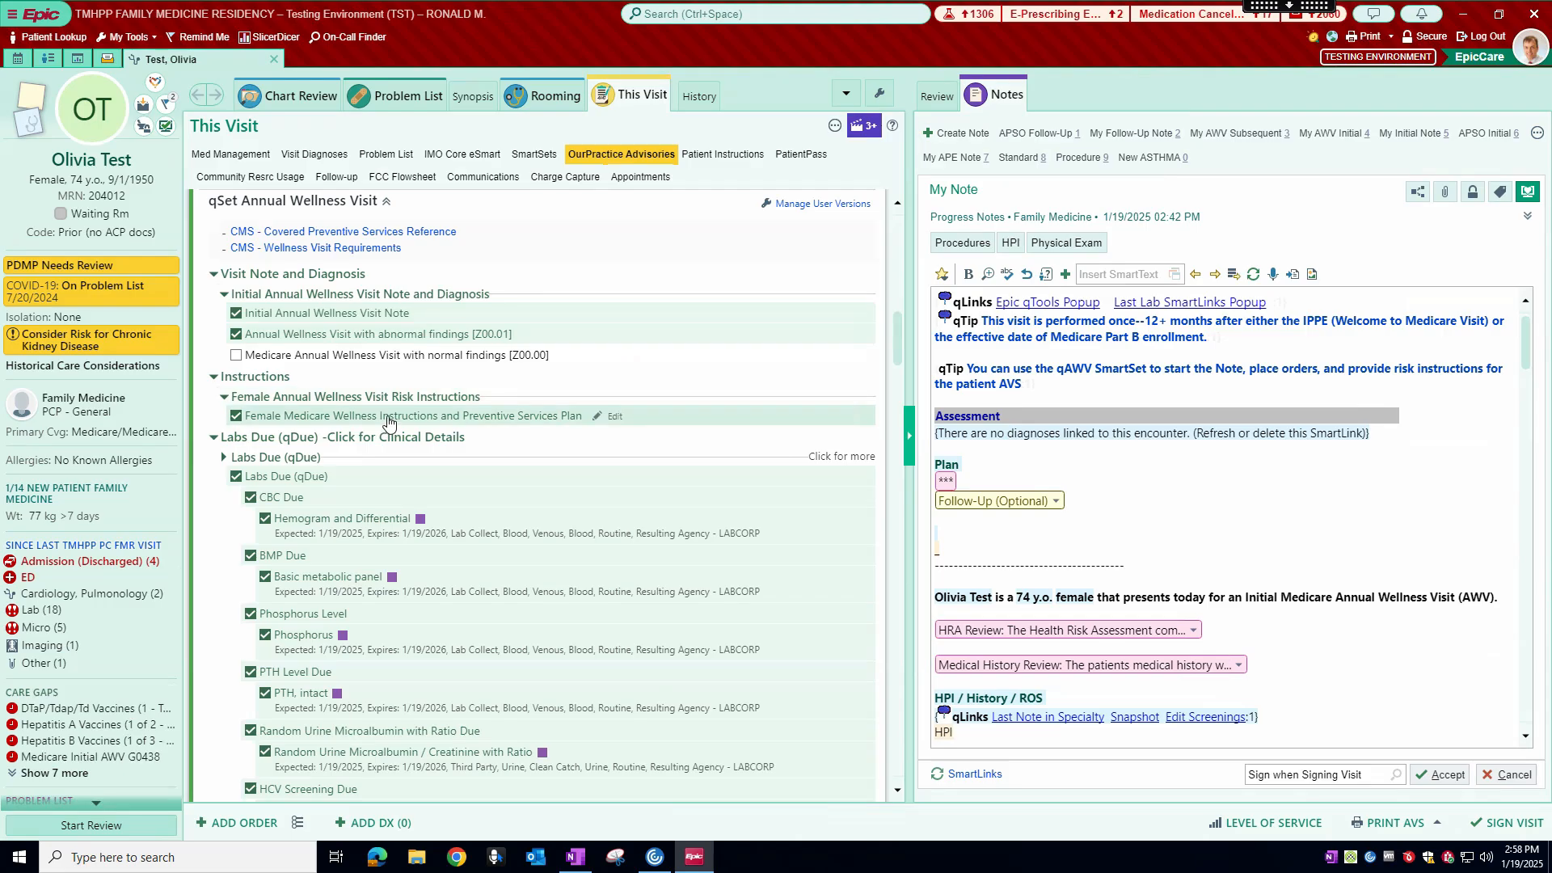
# Step: Deselect qAWV Pneumococcal Vaccine Orders and Osteoporosis Testing in the SmartSet's Health Maintenance orders
pyautogui.scroll(-2, 388, 420)
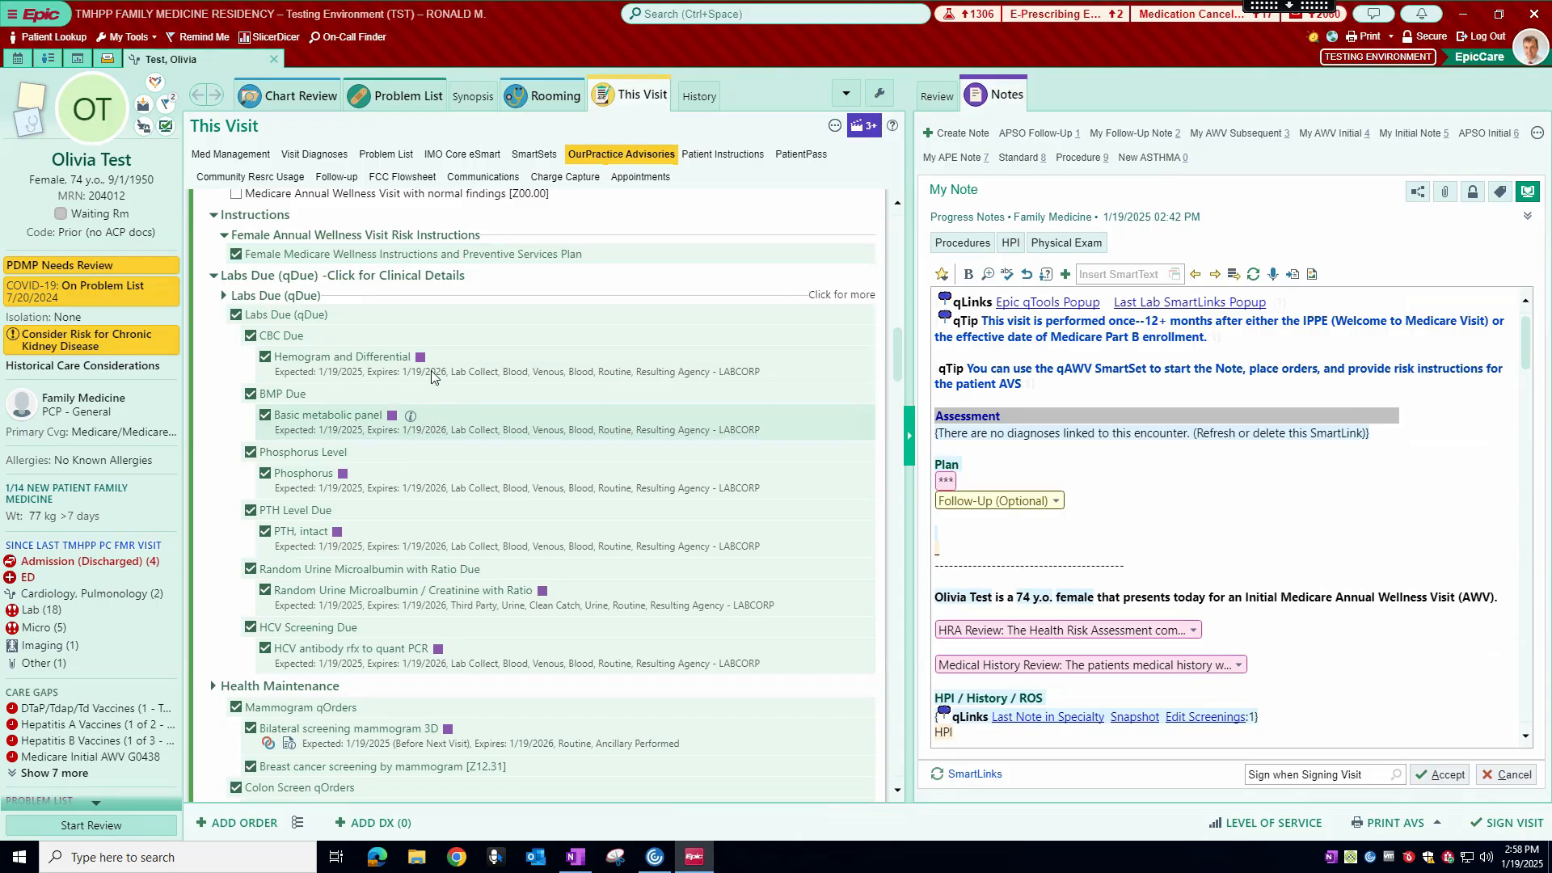
pyautogui.scroll(-5, 431, 376)
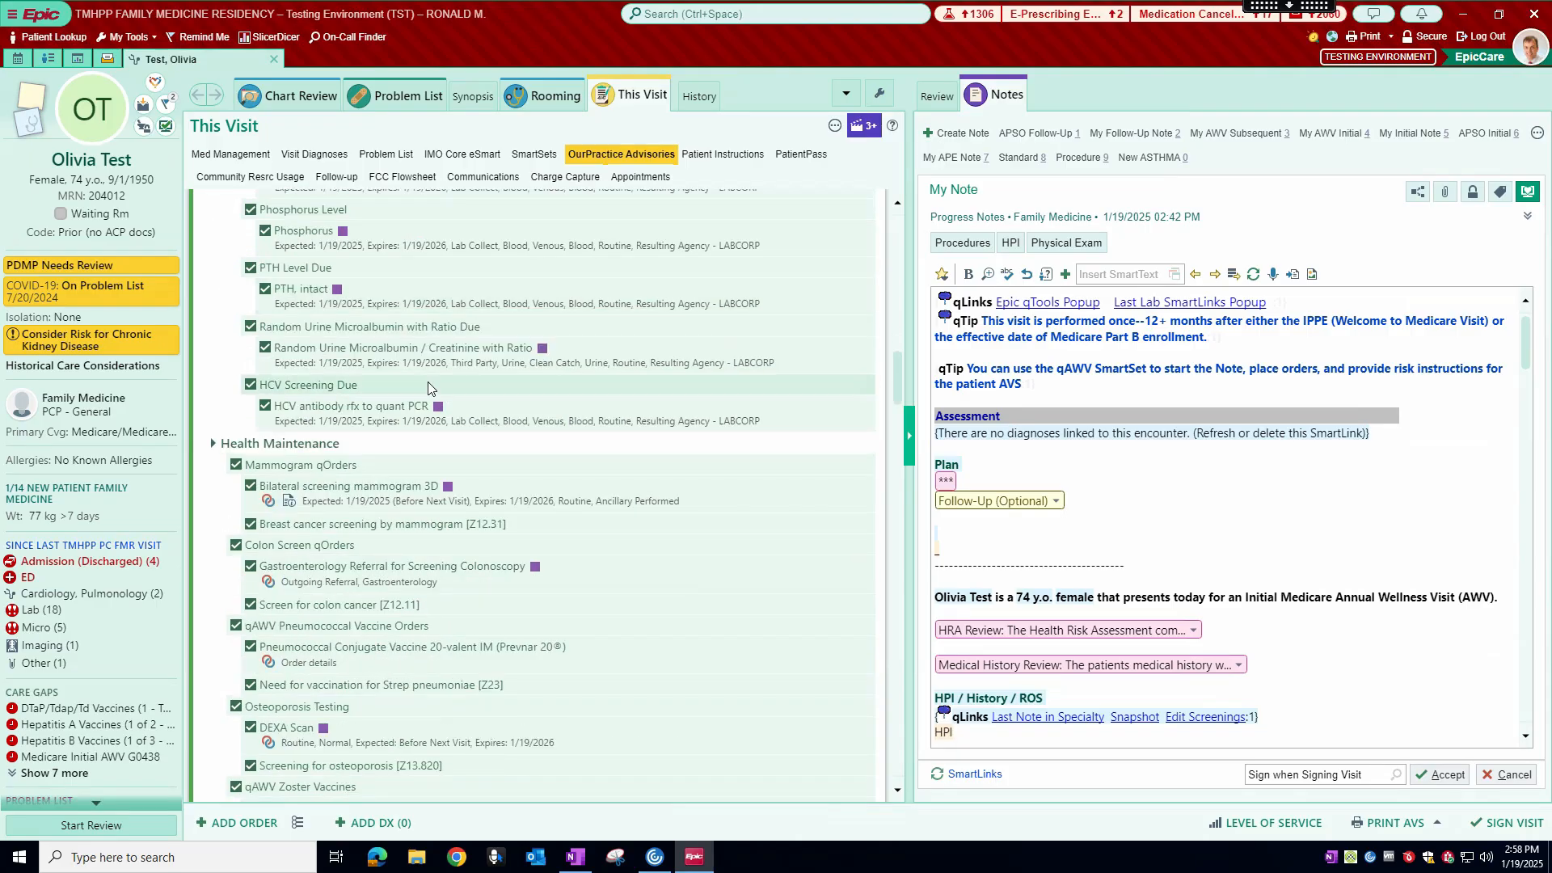
pyautogui.scroll(-2, 426, 417)
pyautogui.scroll(-4, 424, 421)
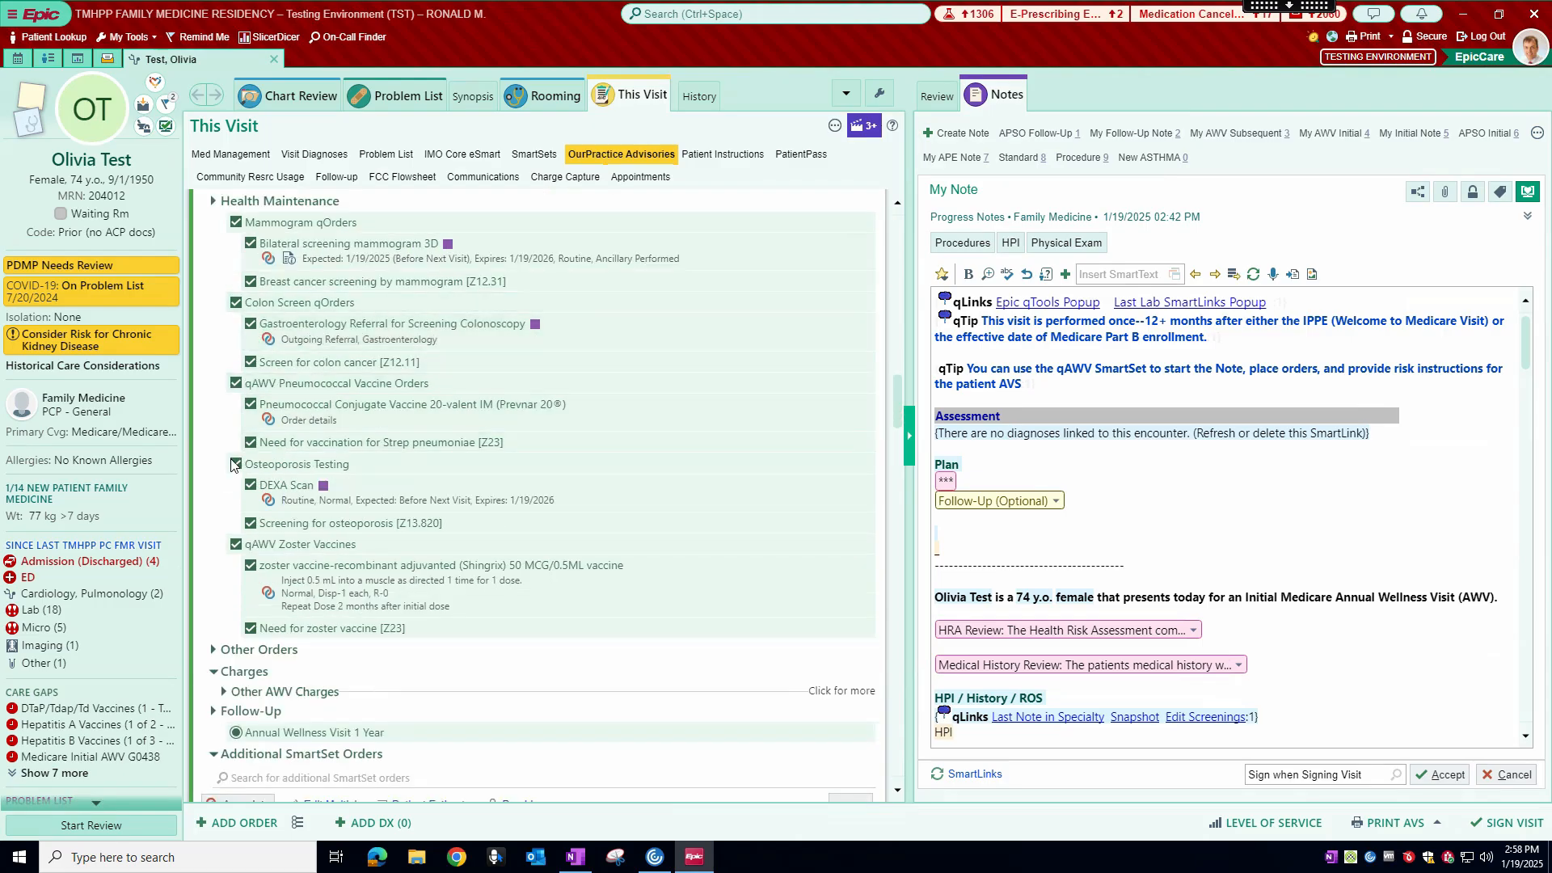
pyautogui.click(237, 383)
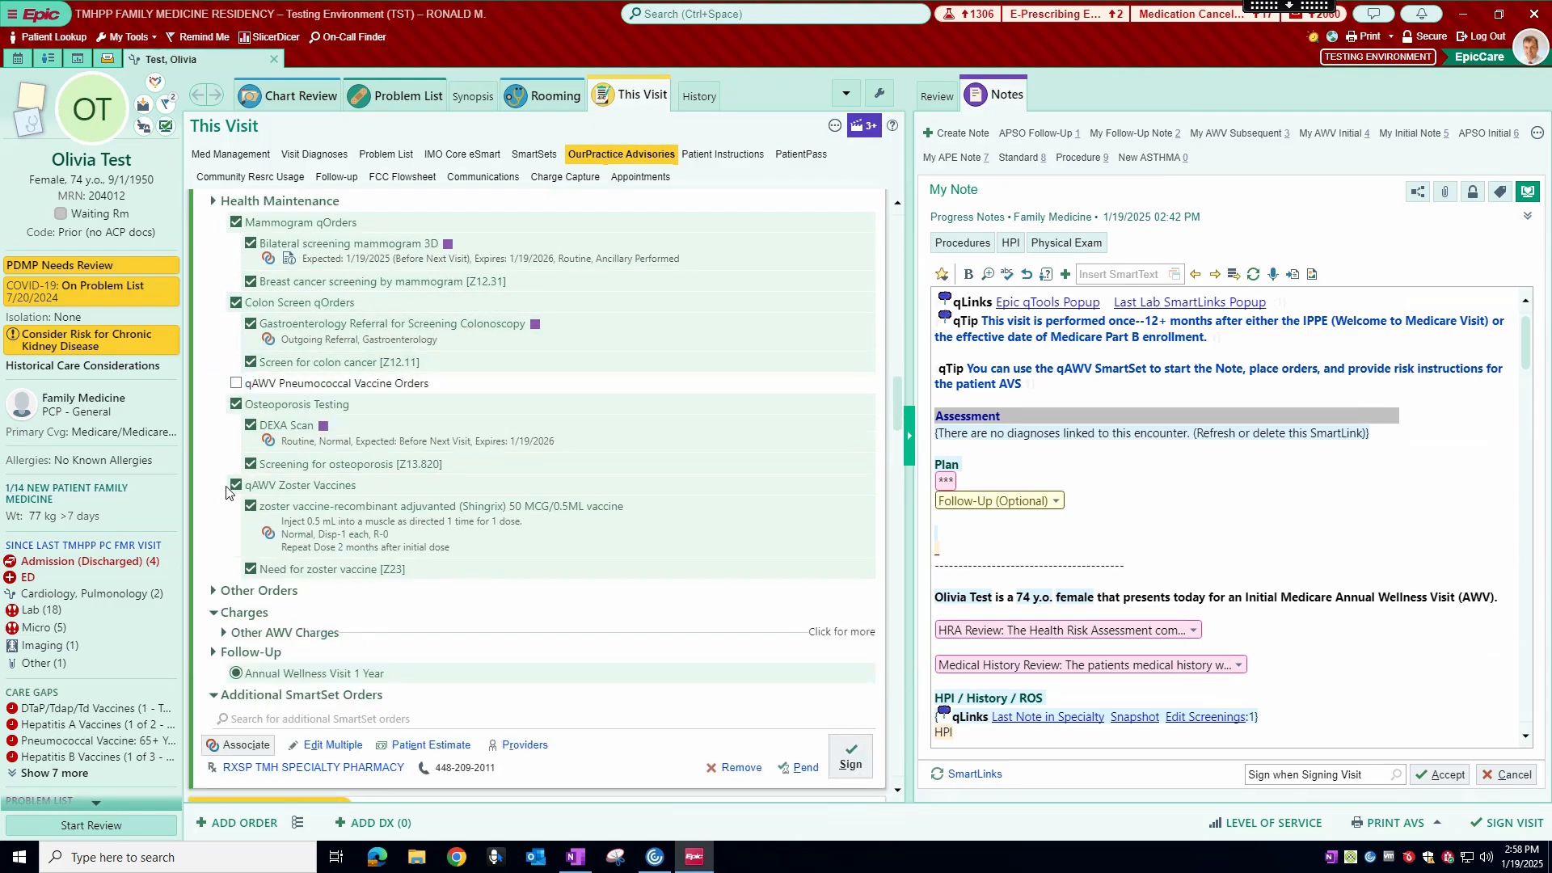
pyautogui.click(236, 405)
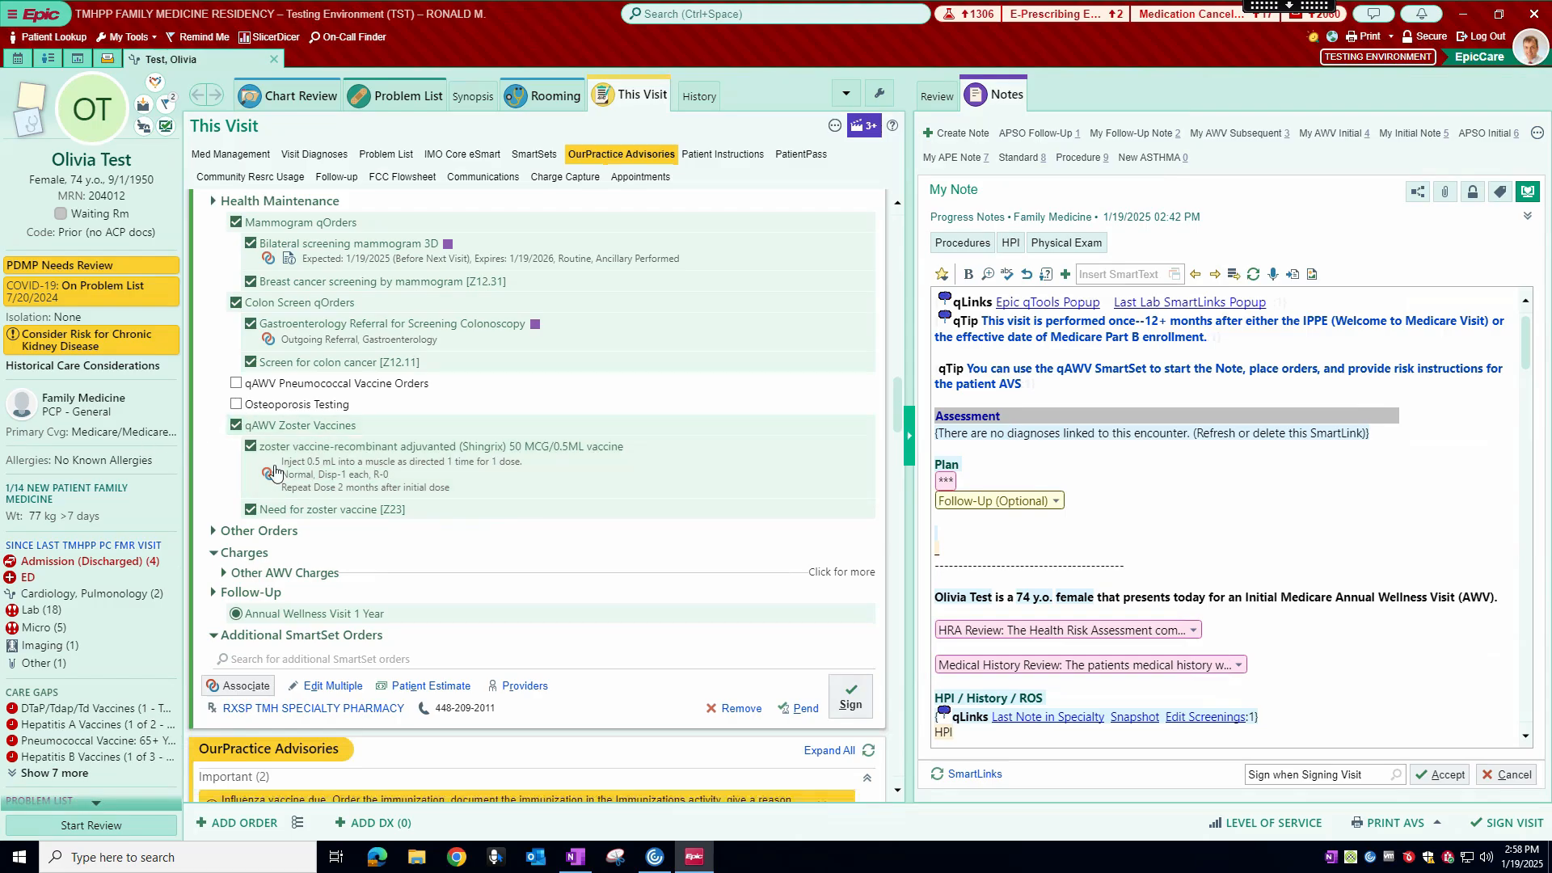
# Step: Expand Other AWV Charges in the SmartSet to view the counseling and advance care planning charges
pyautogui.scroll(-2, 360, 531)
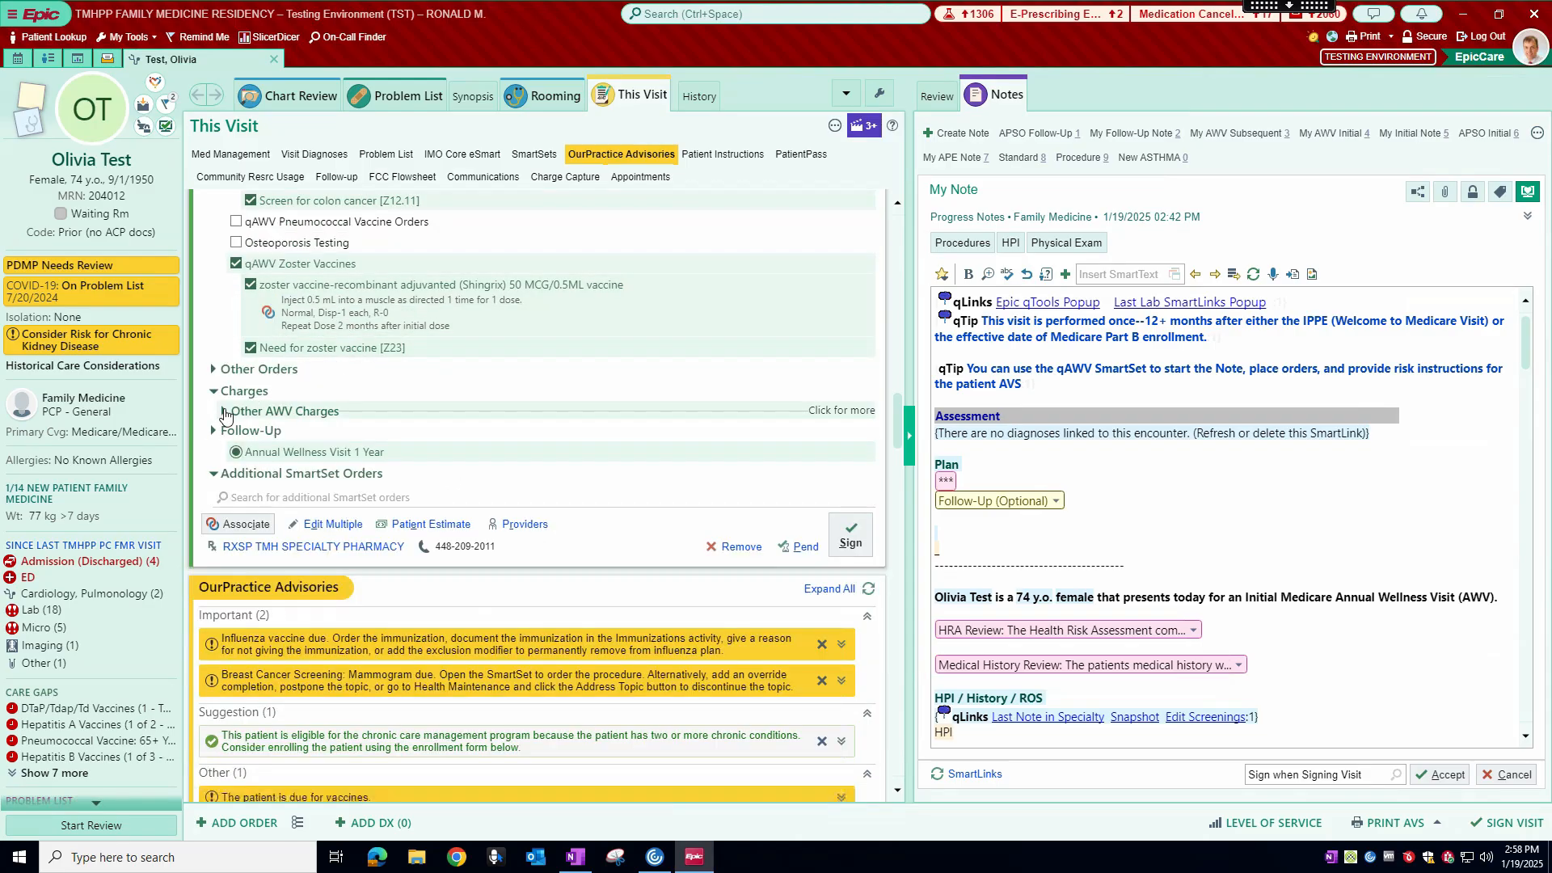
pyautogui.click(846, 414)
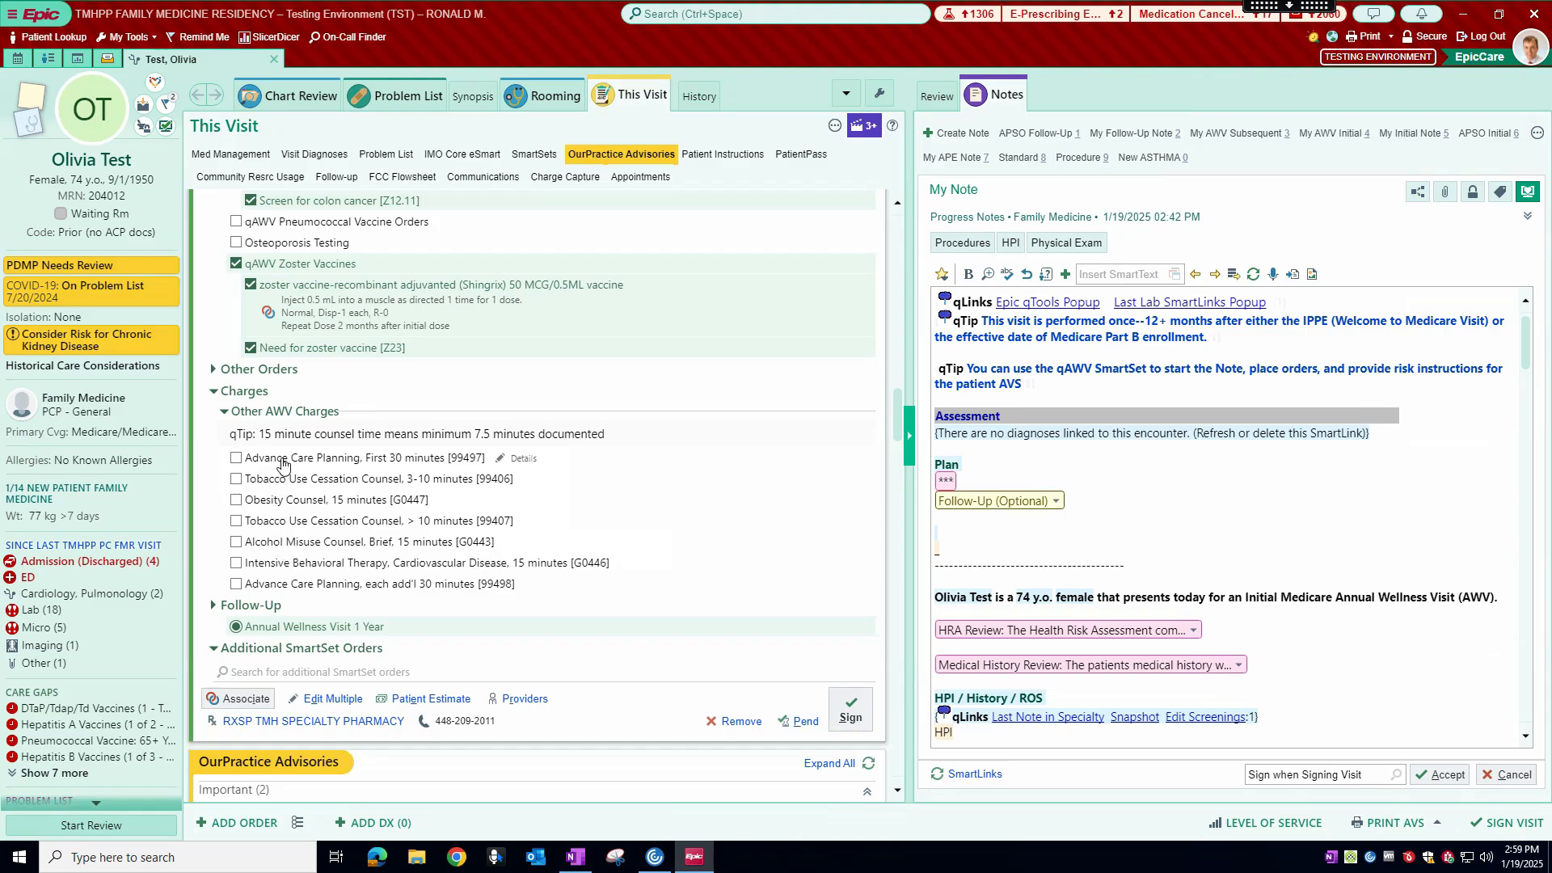
pyautogui.scroll(-1, 285, 467)
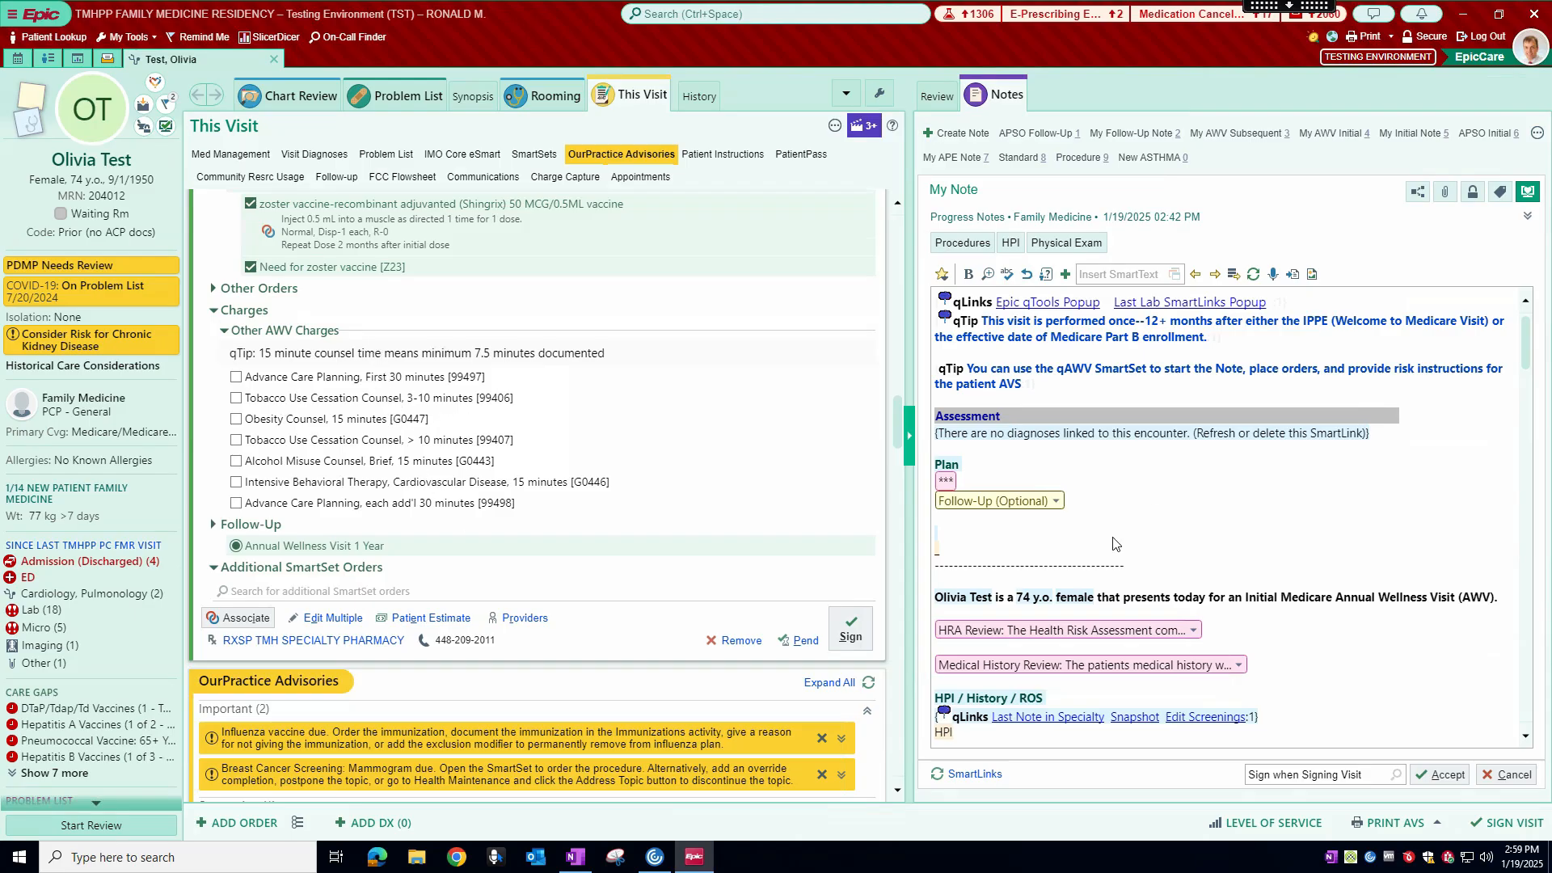
# Step: Look through the progress note as far as the Disease Risk Screening section and return to its beginning
pyautogui.scroll(-5, 1208, 499)
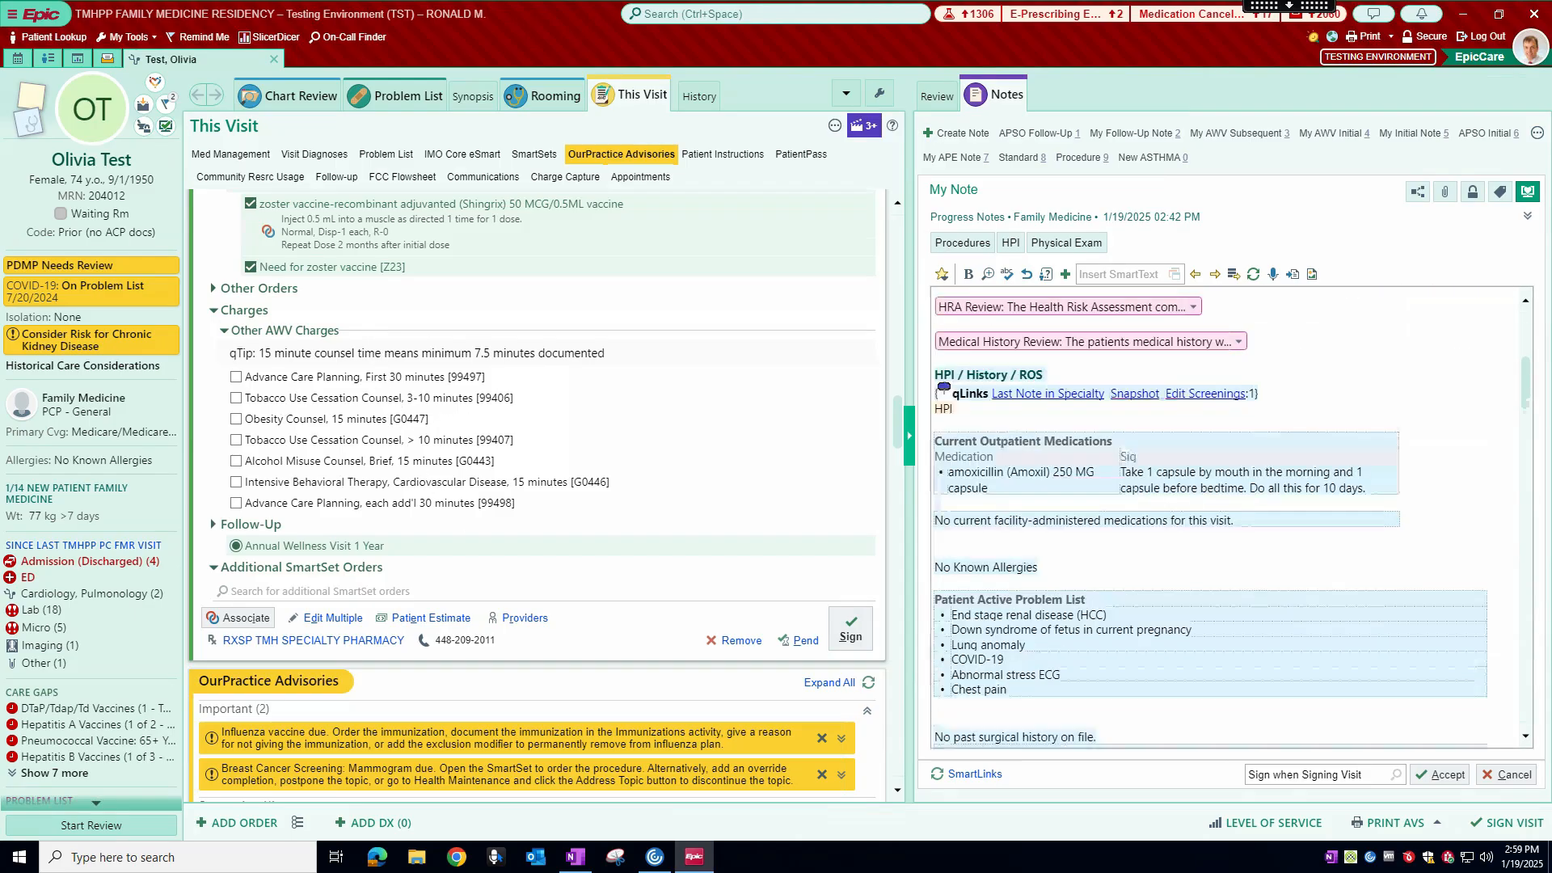
pyautogui.scroll(-6, 1202, 553)
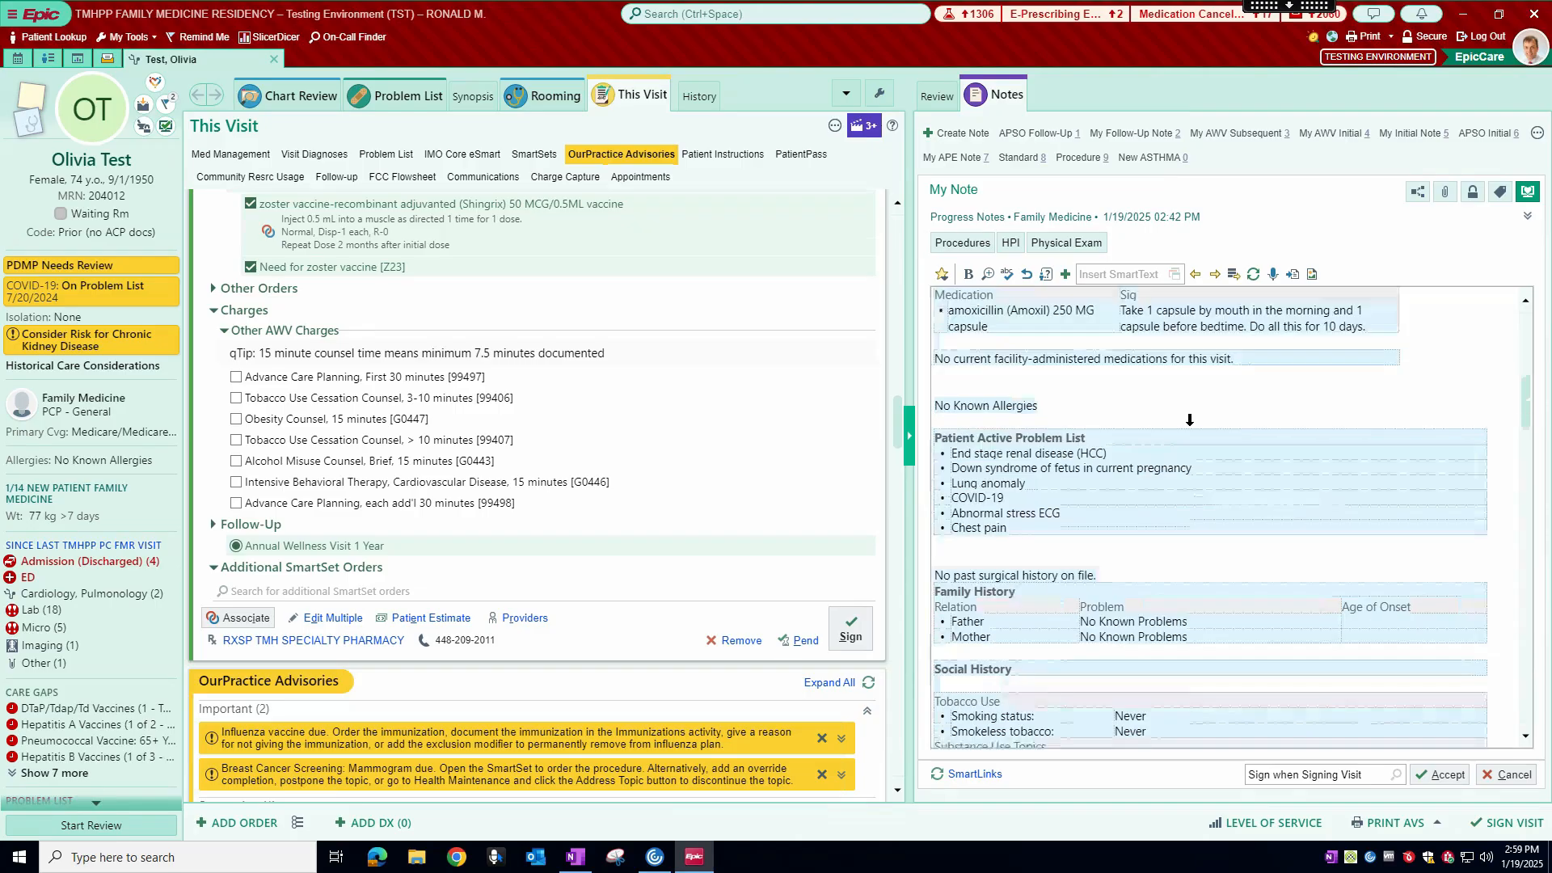
pyautogui.scroll(-4, 1208, 518)
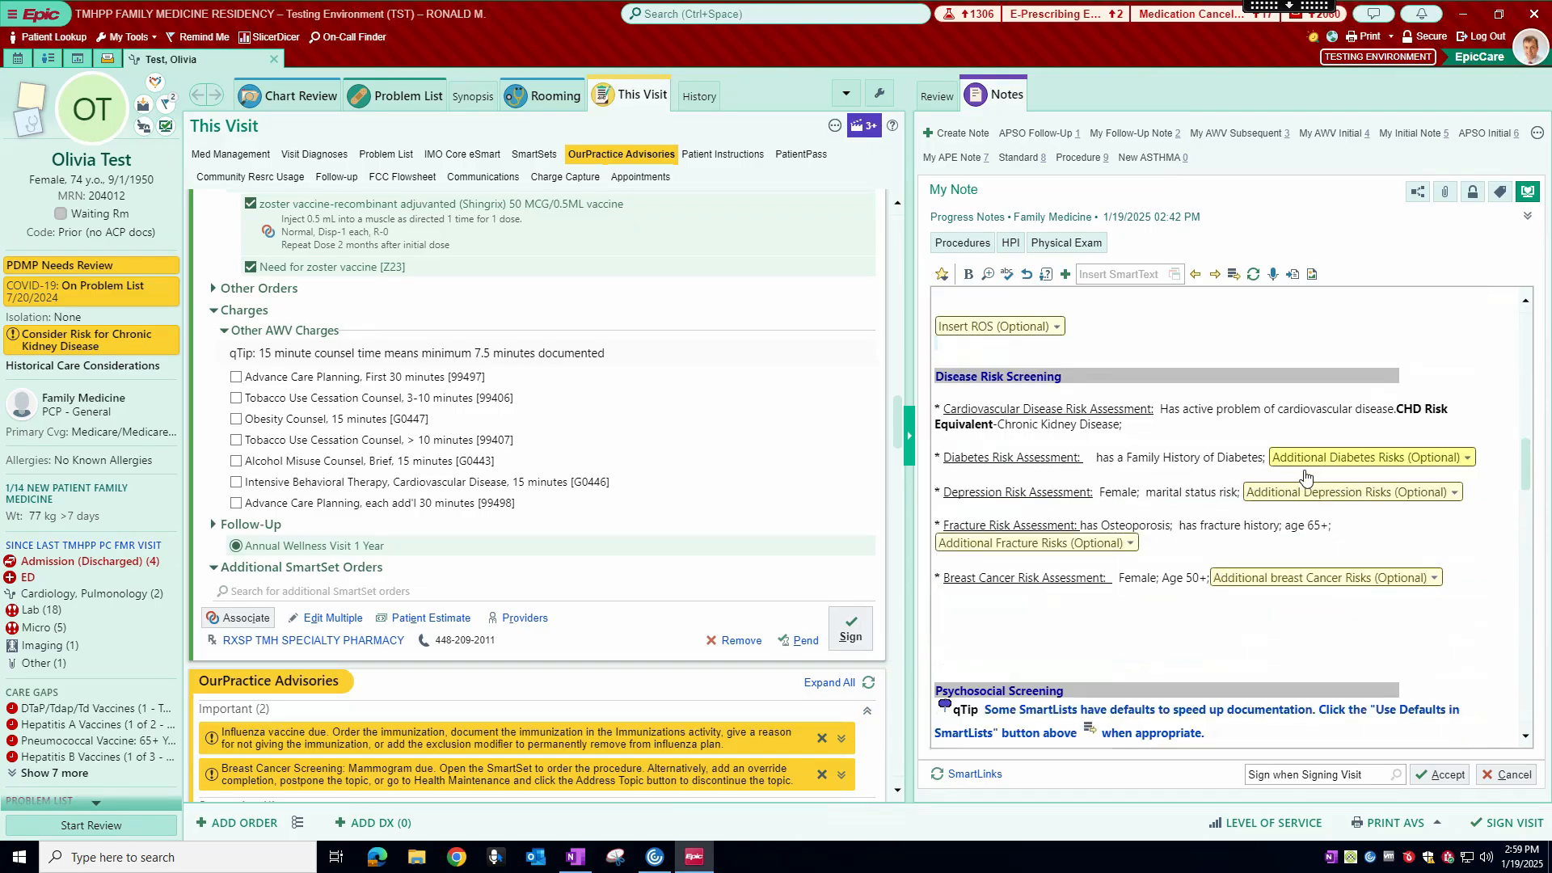
pyautogui.scroll(15, 1264, 508)
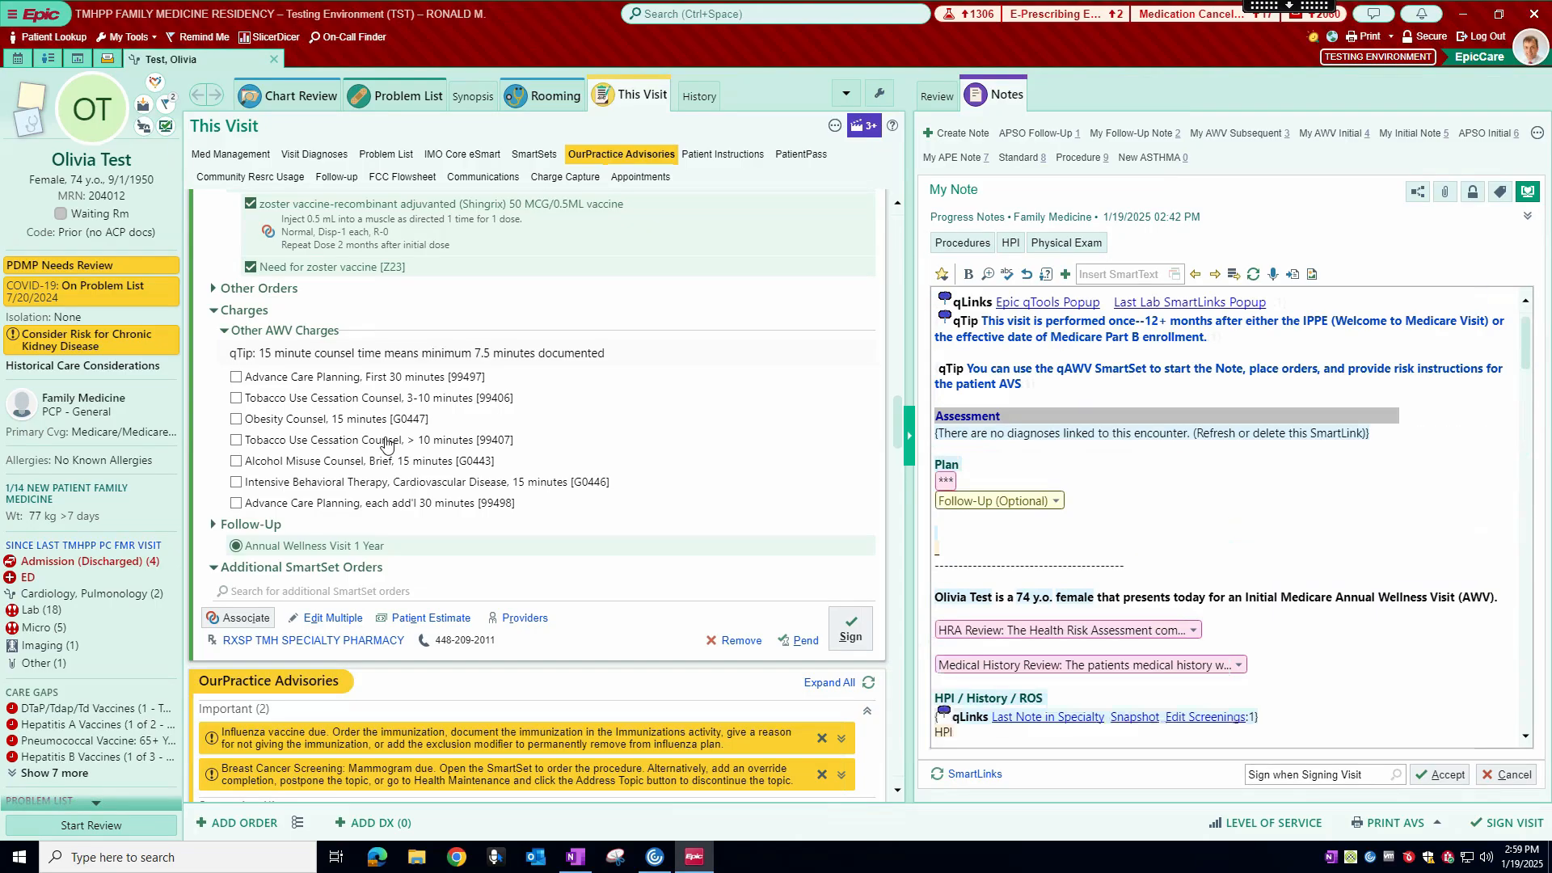
# Step: Expand Other Orders and its ECG section in the SmartSet to show the available EKG order
pyautogui.scroll(3, 387, 442)
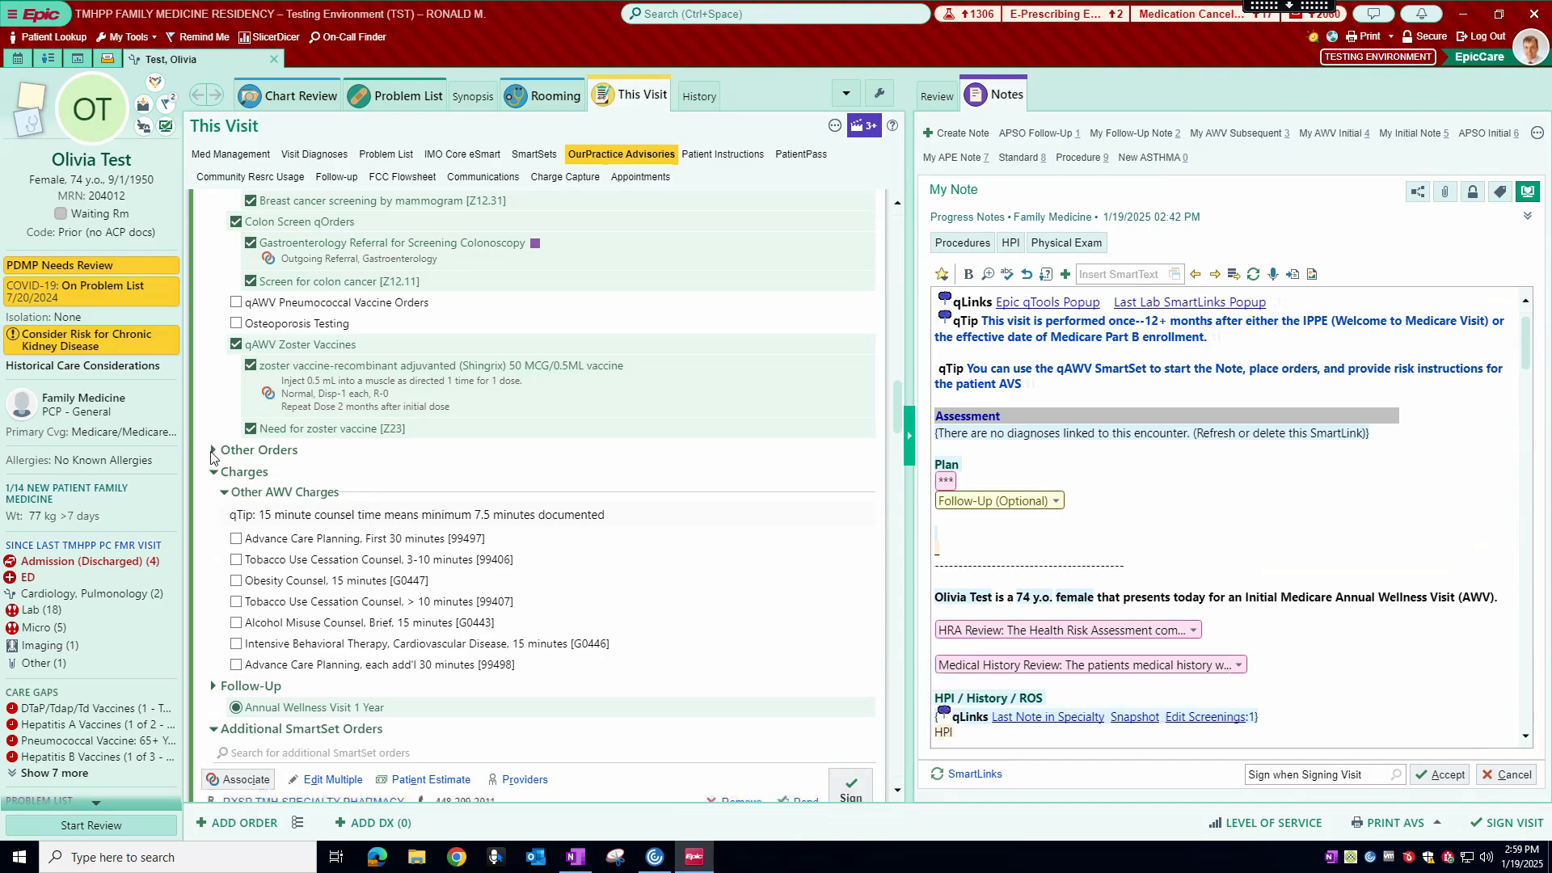
pyautogui.click(214, 452)
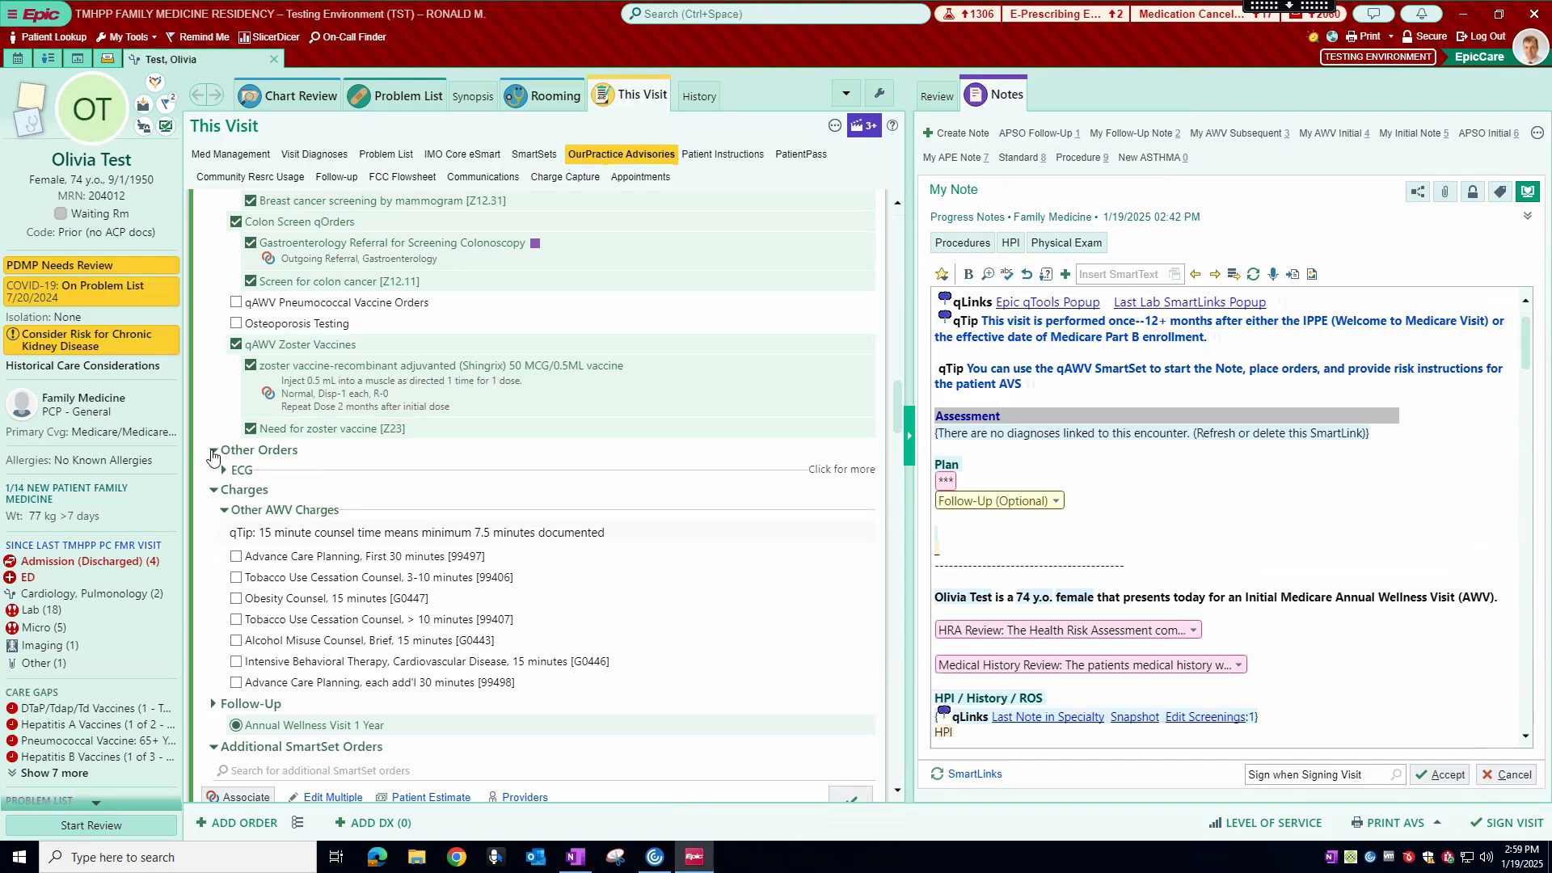
pyautogui.scroll(-1, 326, 418)
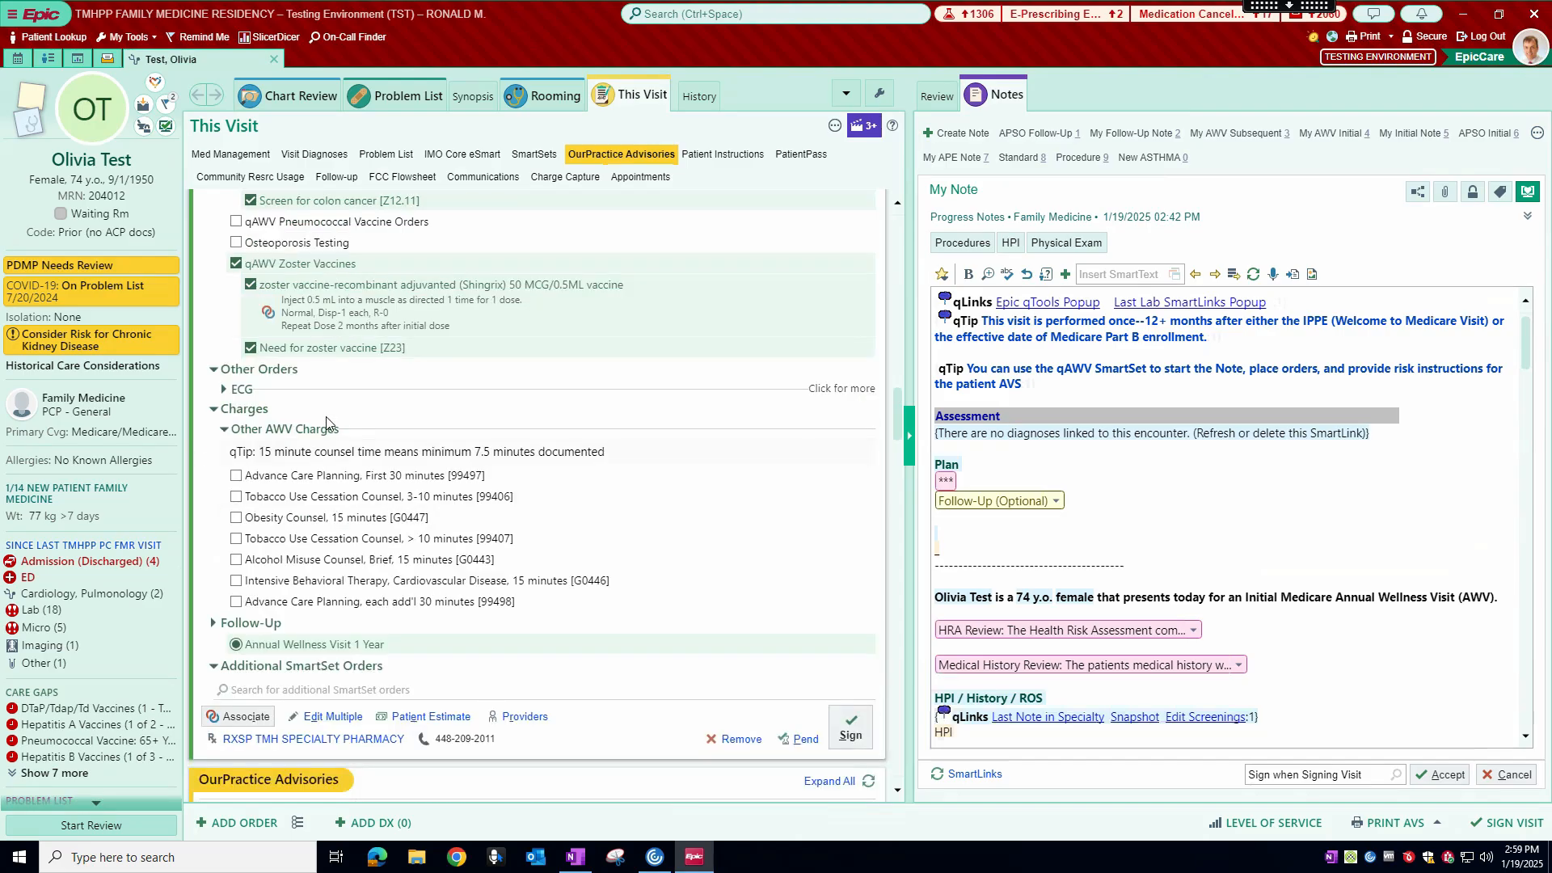
pyautogui.click(225, 388)
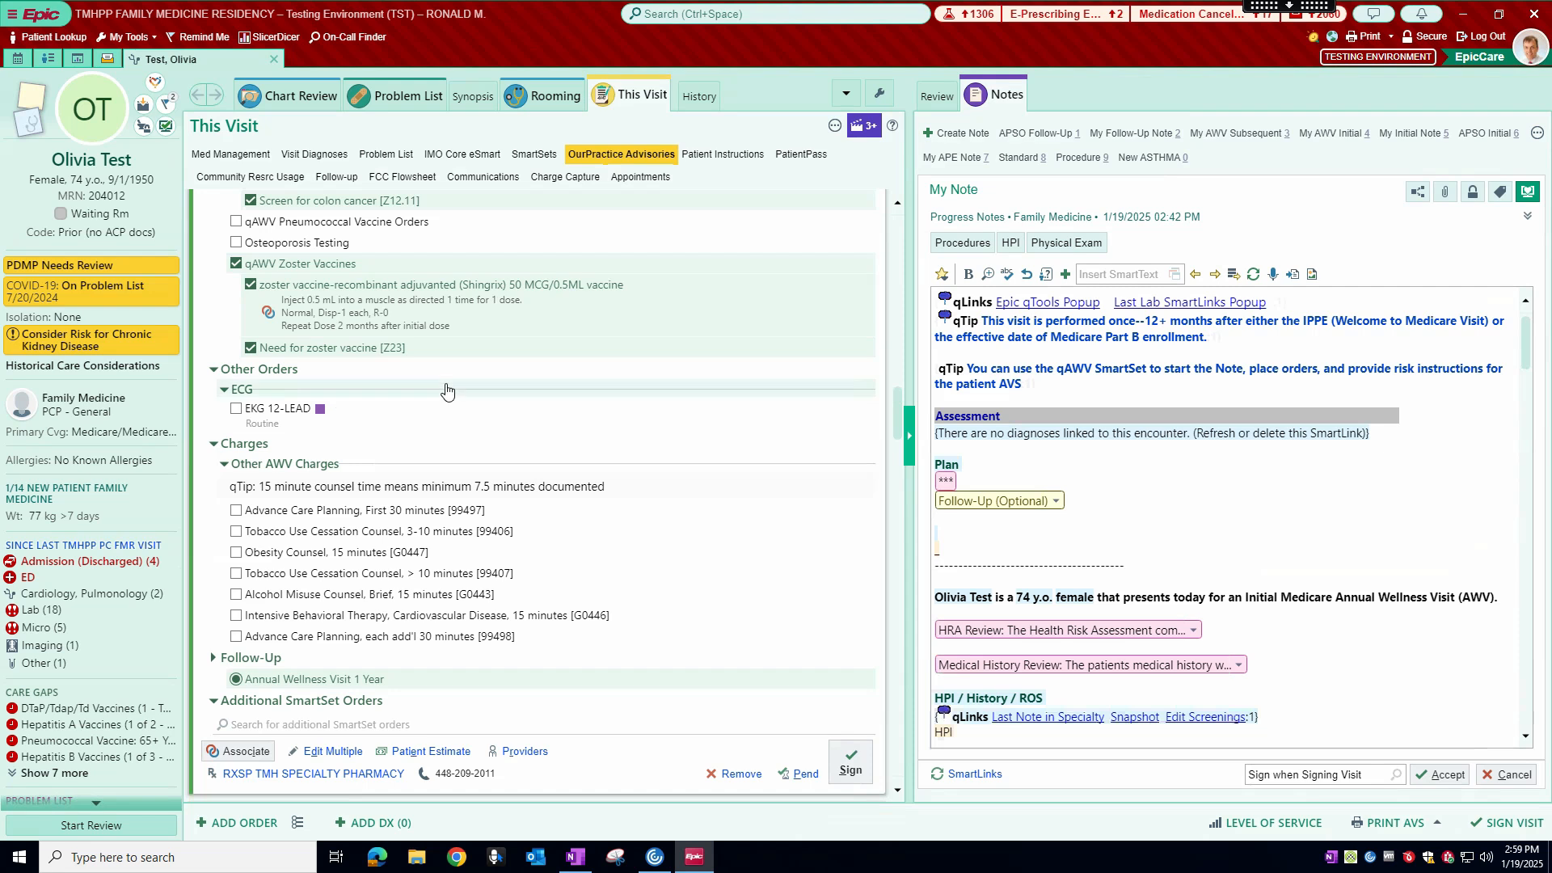
# Step: Review the SmartSet's charges, follow-up, labs due and Health Maintenance orders, including the mammogram, colon screening and zoster vaccine
pyautogui.scroll(-2, 443, 391)
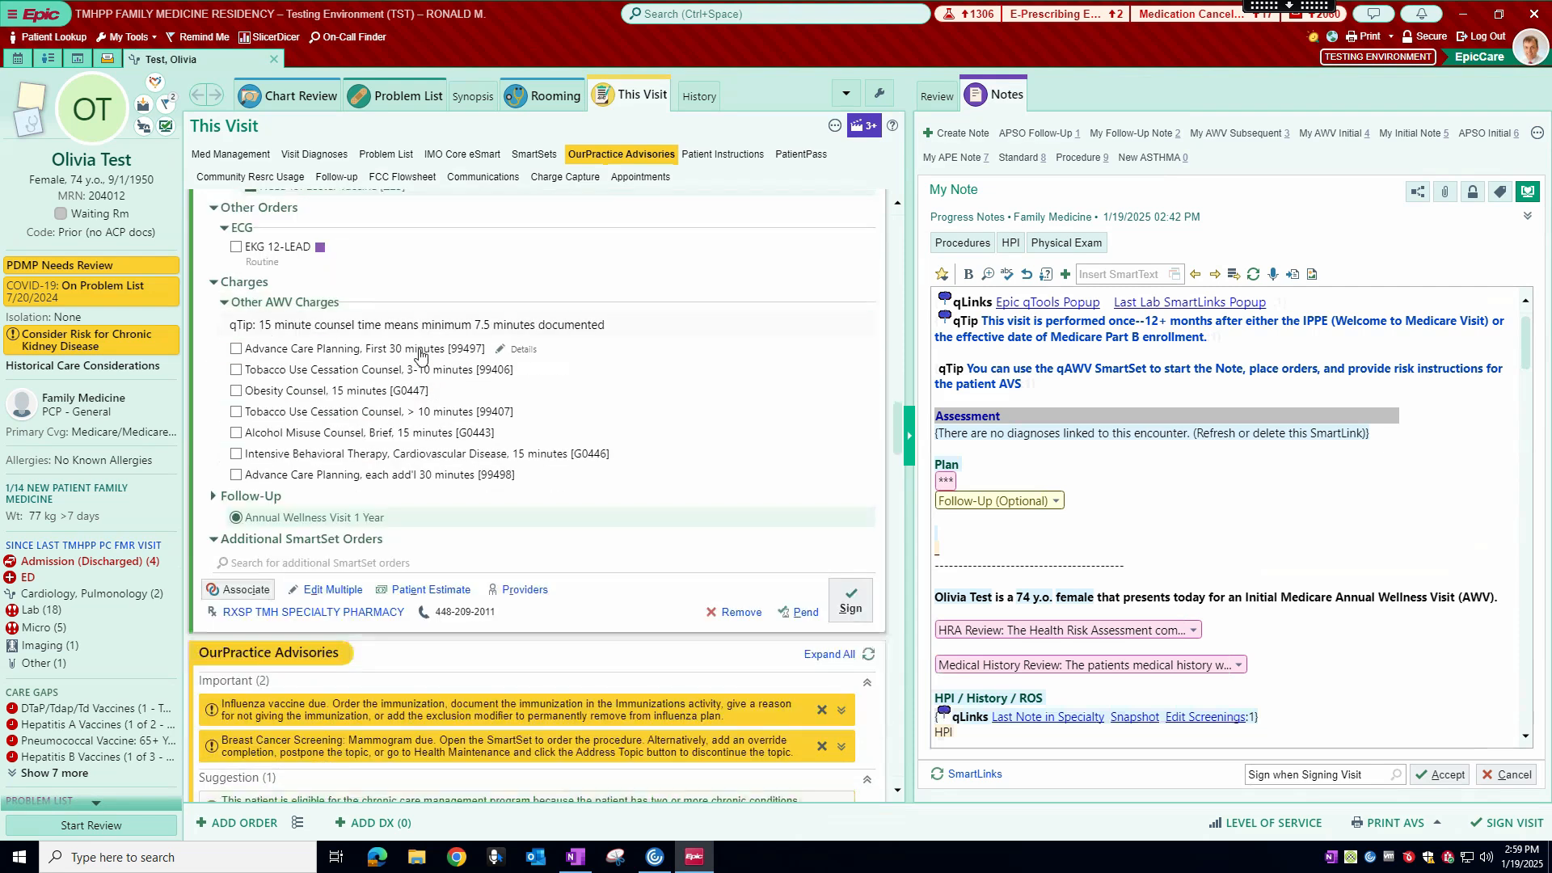
pyautogui.scroll(-1, 419, 362)
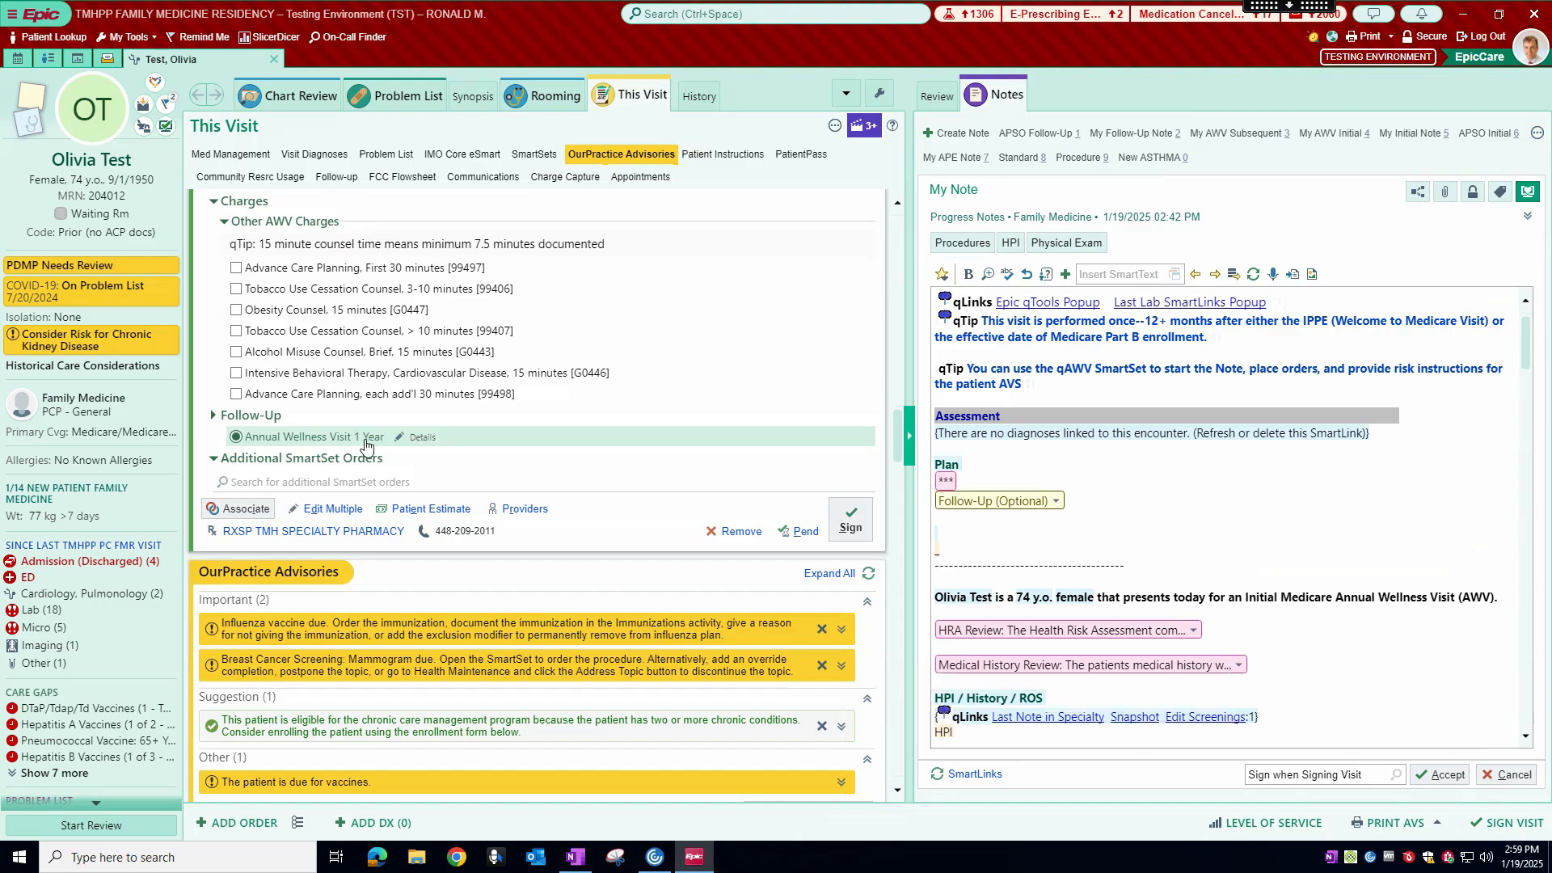
pyautogui.scroll(-4, 376, 440)
pyautogui.scroll(10, 379, 429)
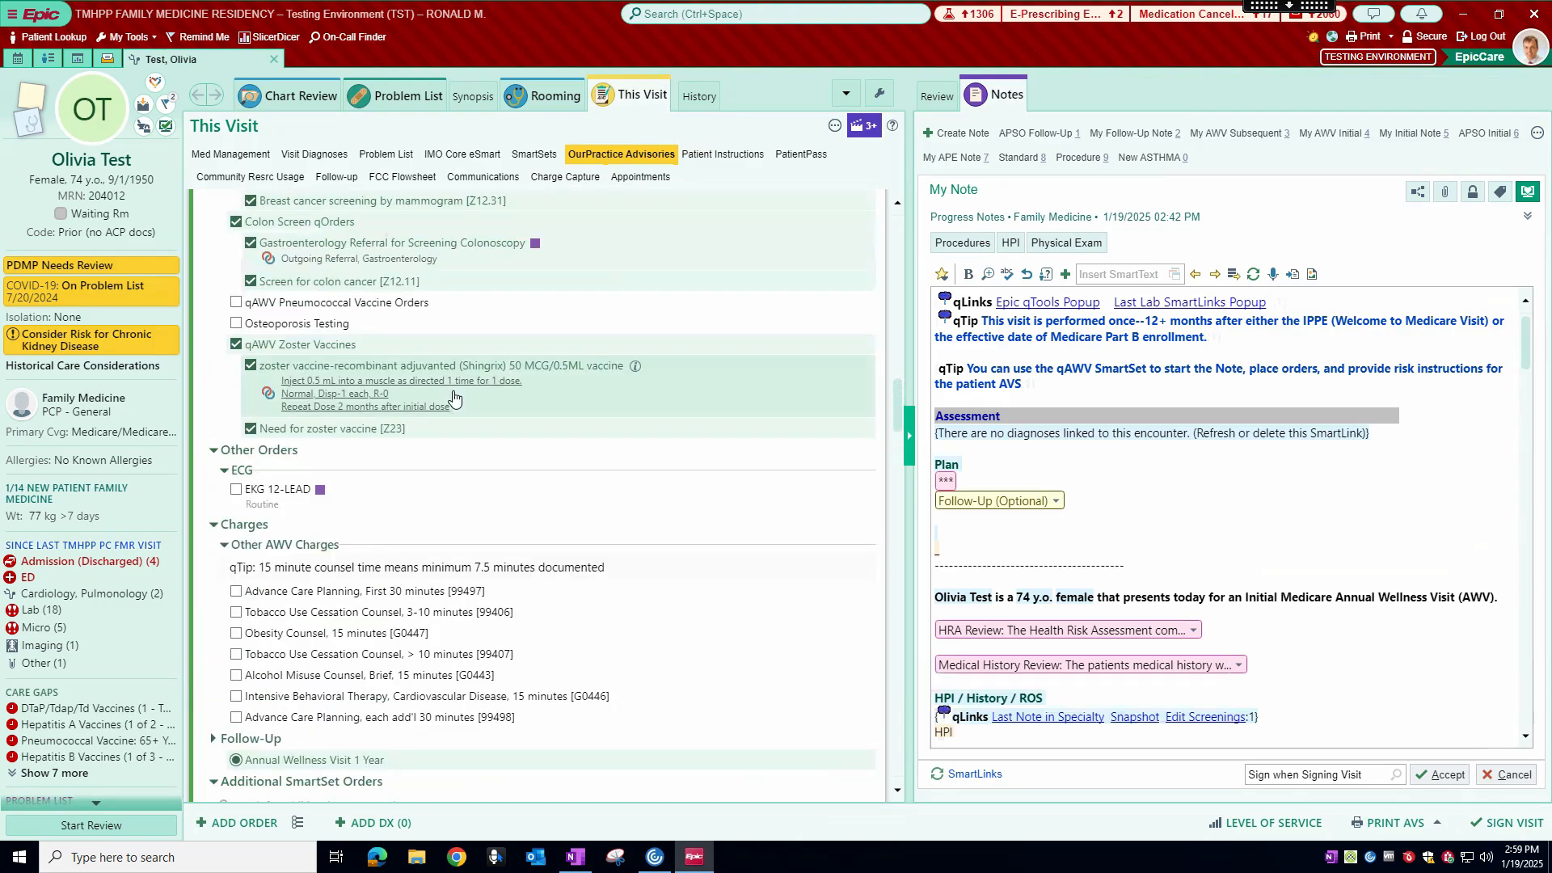
pyautogui.scroll(7, 448, 380)
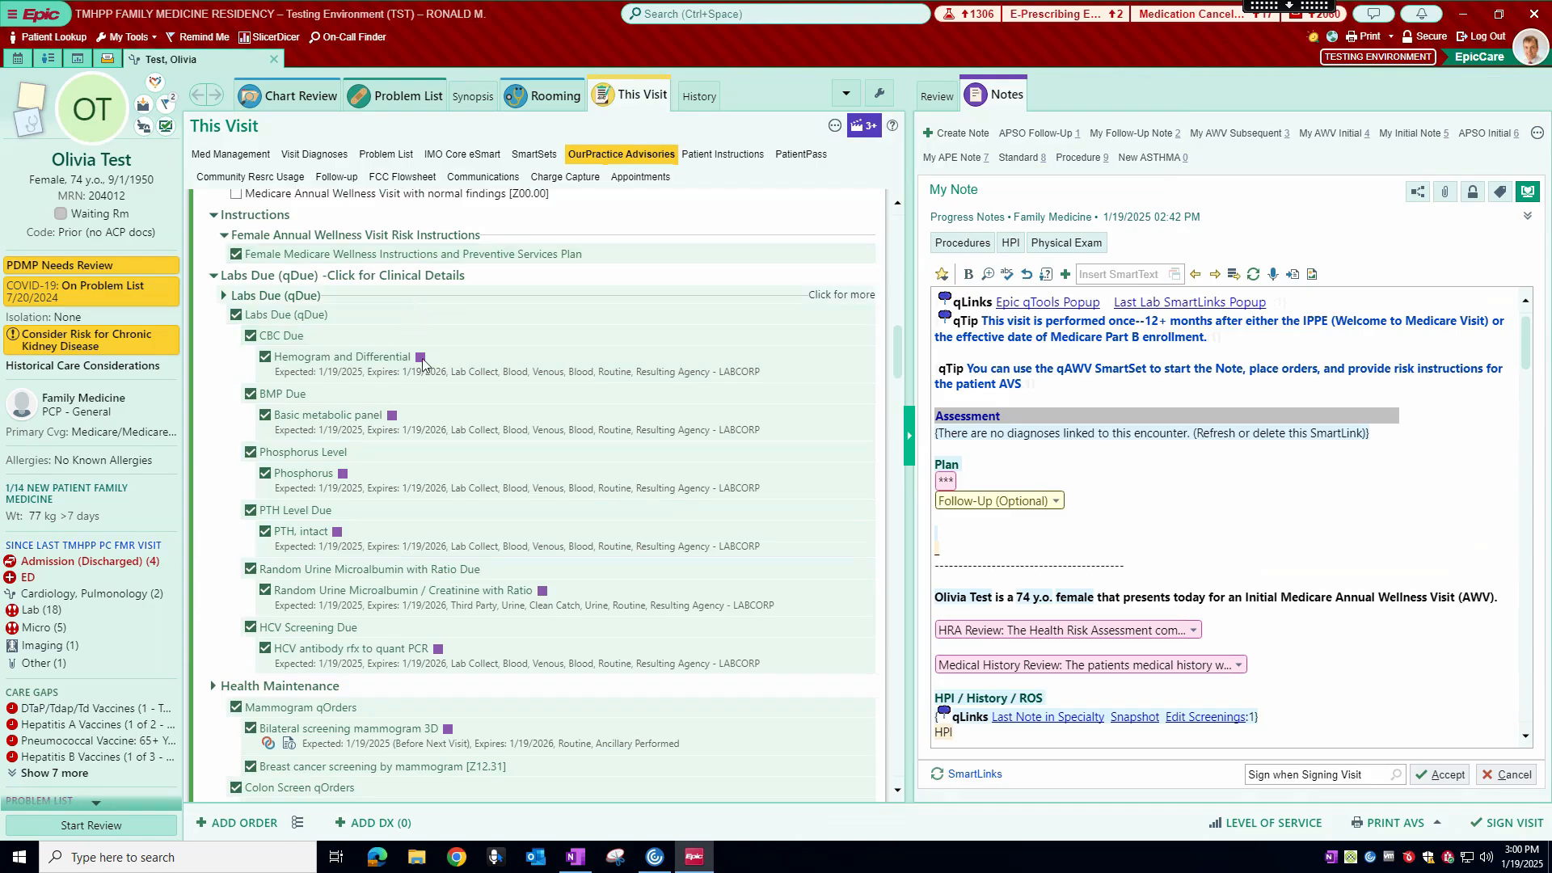
pyautogui.scroll(-3, 331, 437)
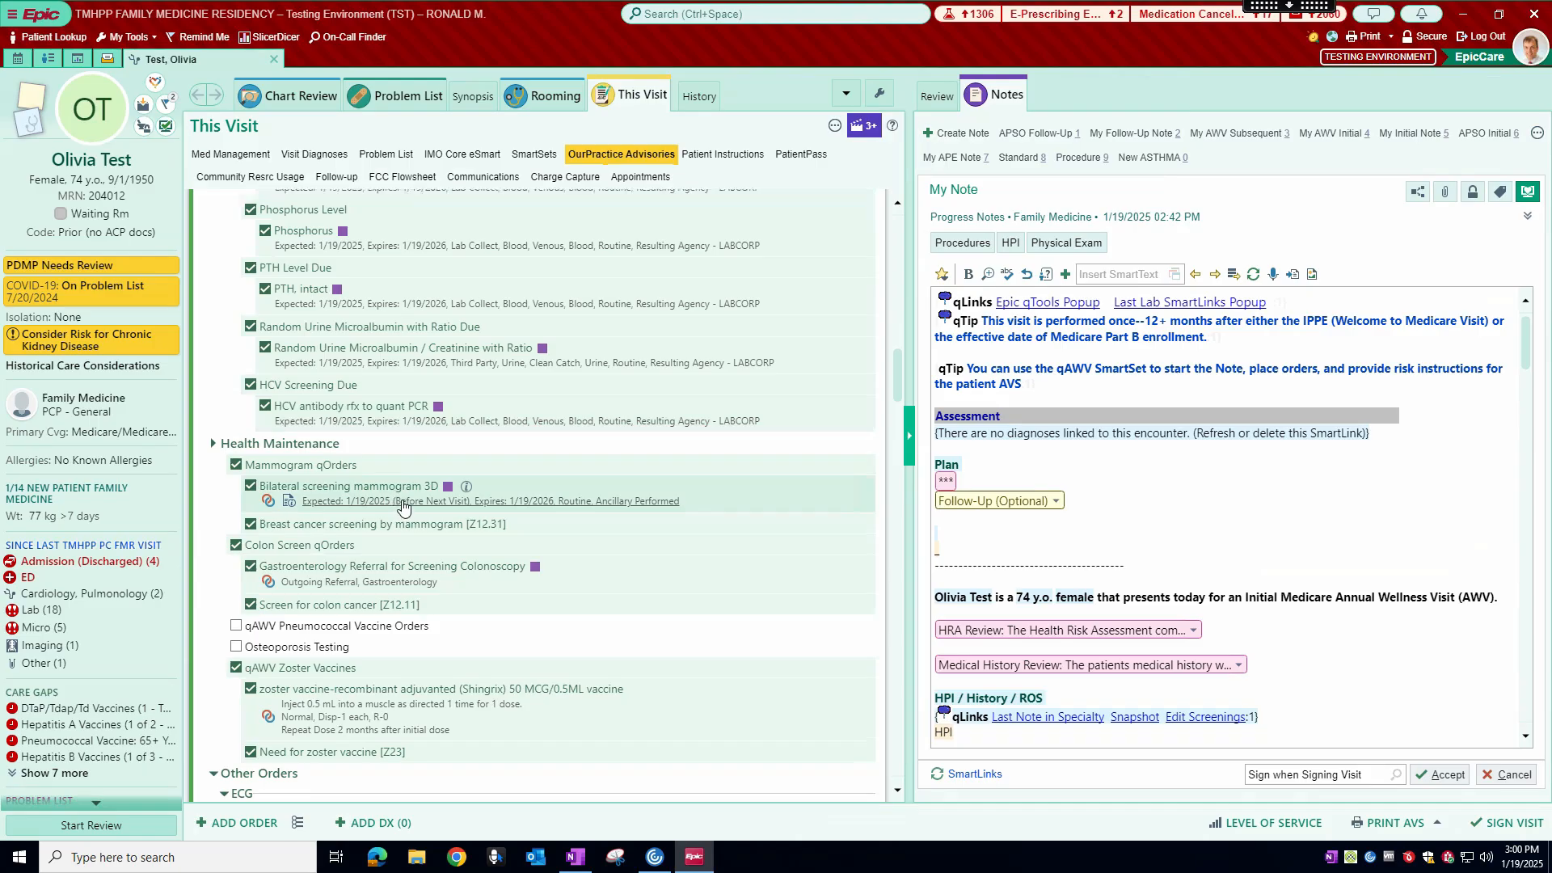
pyautogui.scroll(2, 403, 508)
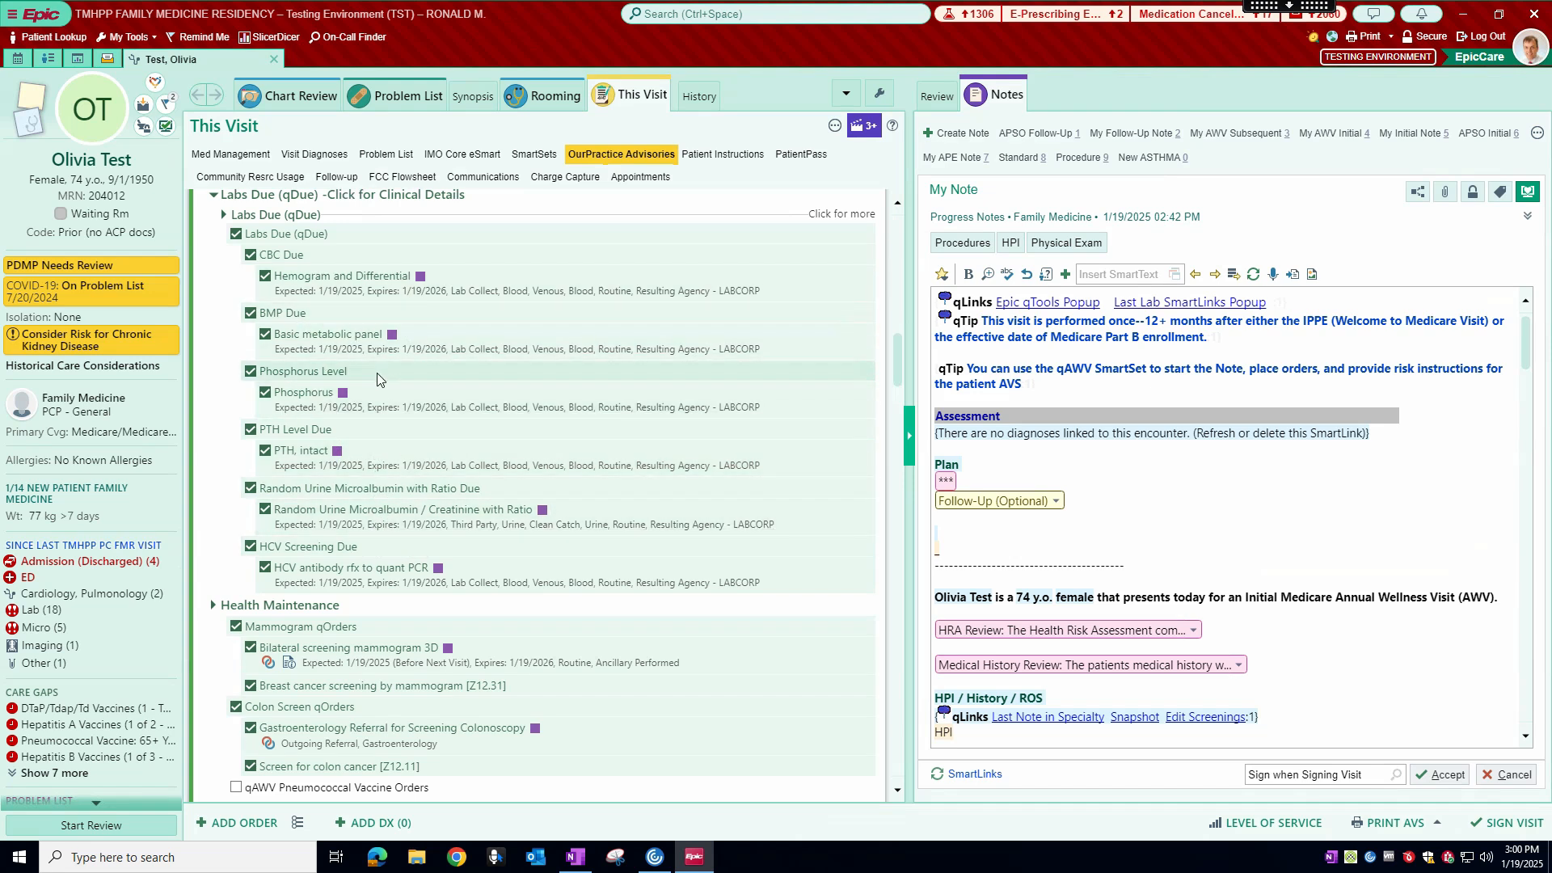
pyautogui.scroll(-7, 411, 438)
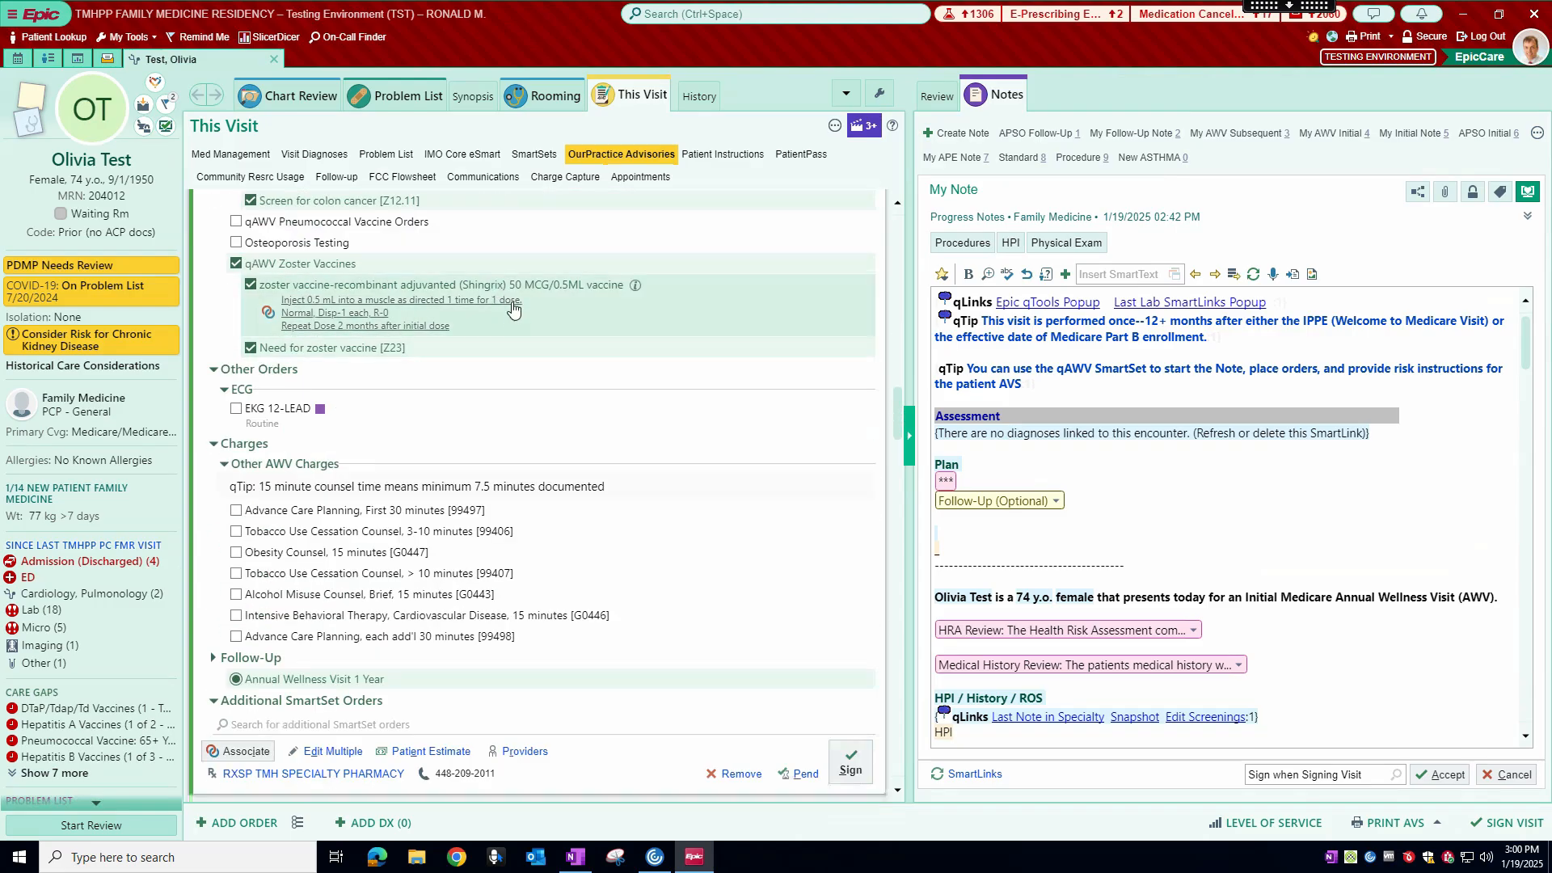
pyautogui.scroll(3, 512, 307)
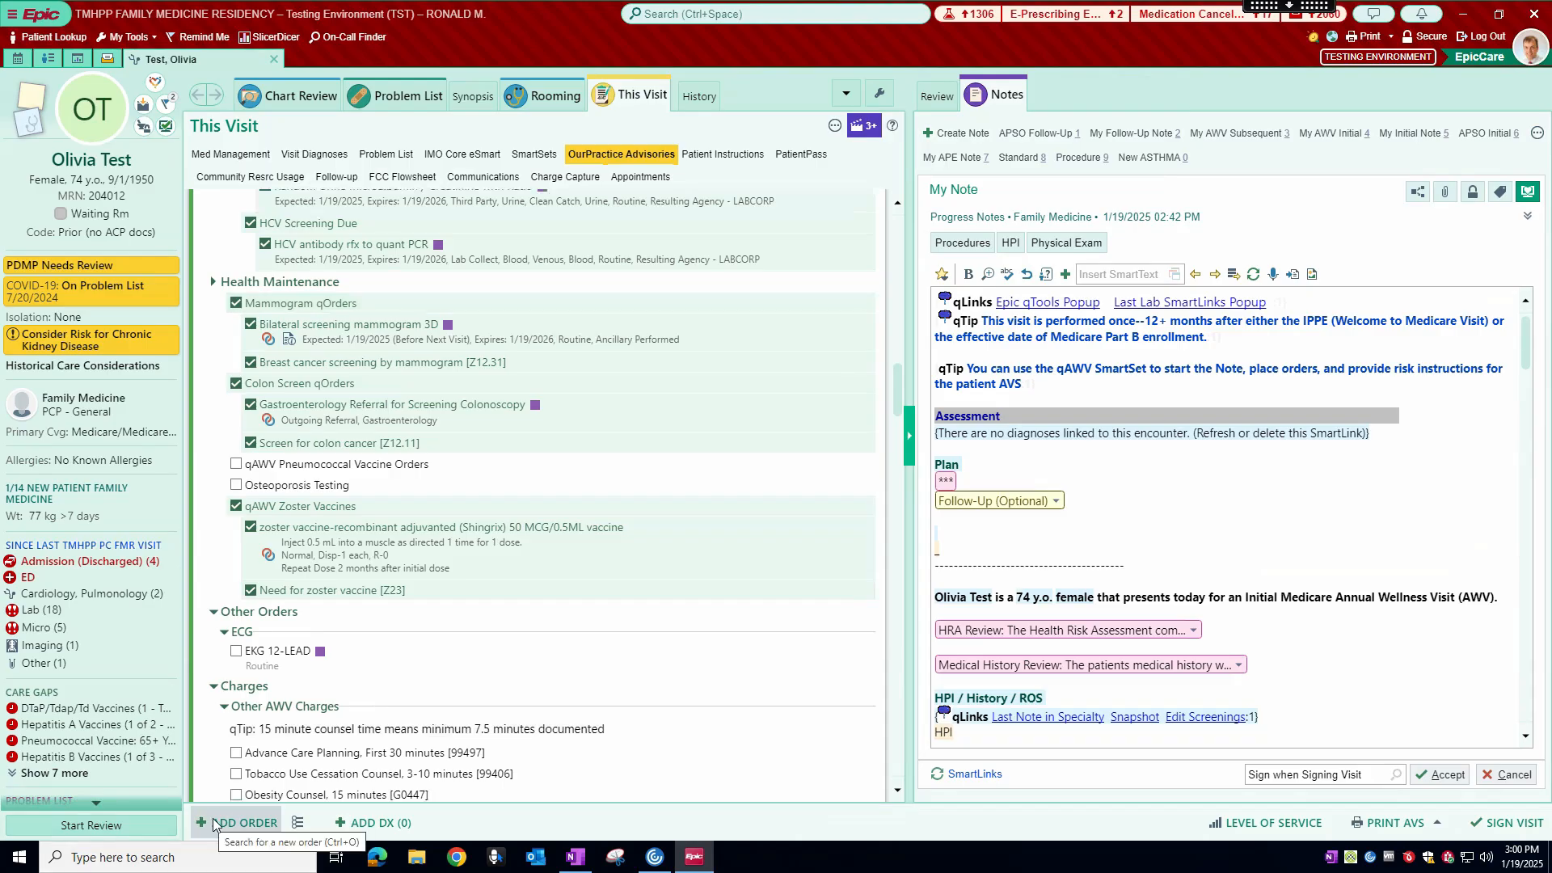
# Step: View the favorite SmartSets, labs and orders in the Order and SmartSet Search, and close it without selecting anything
pyautogui.click(298, 823)
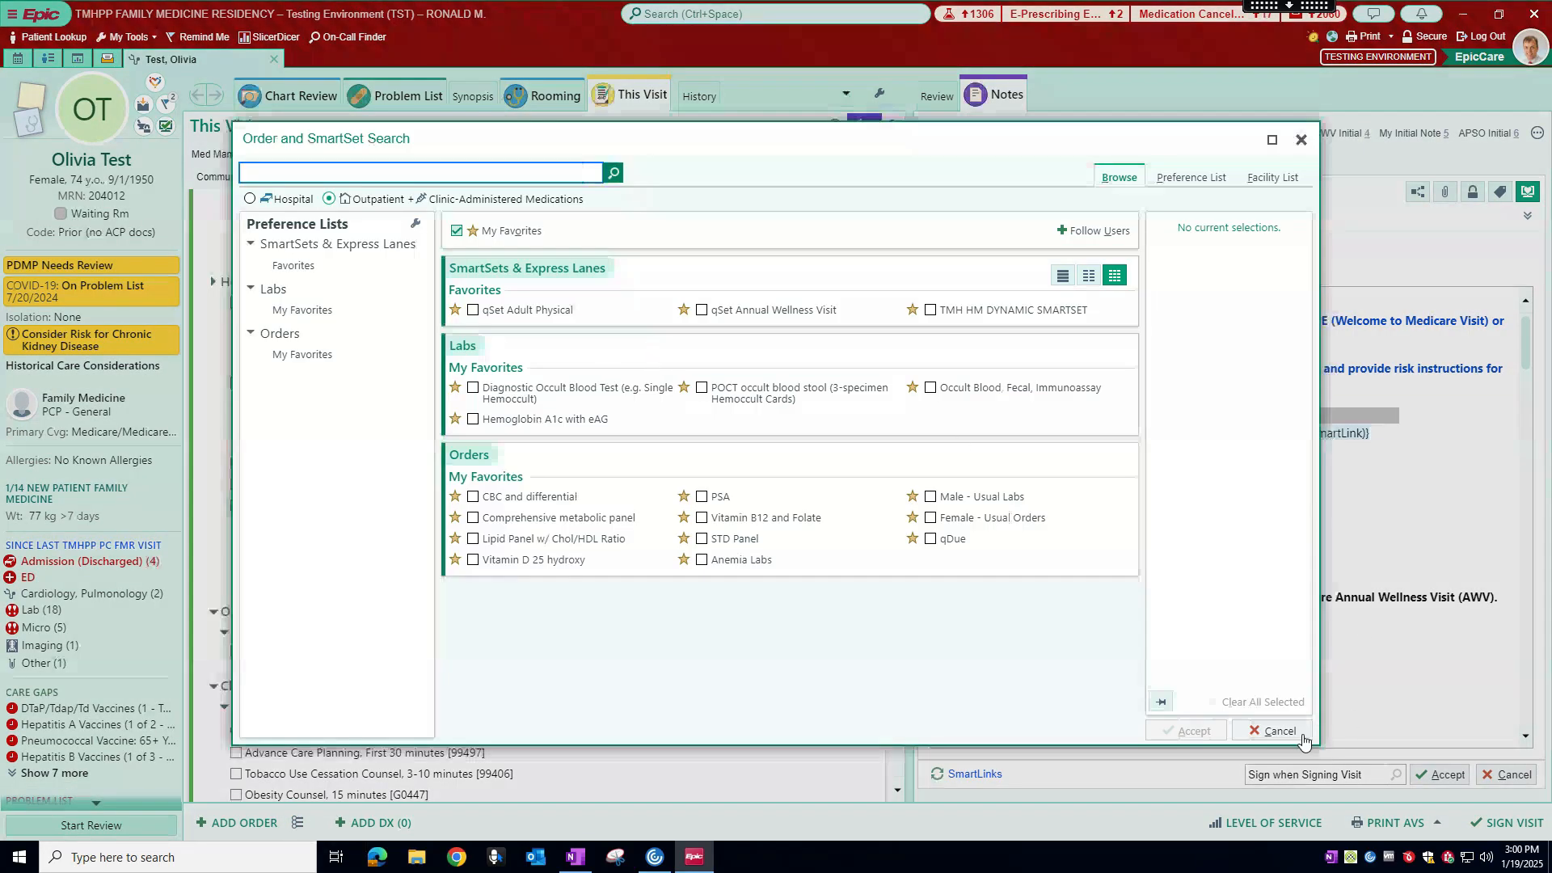
pyautogui.click(1275, 730)
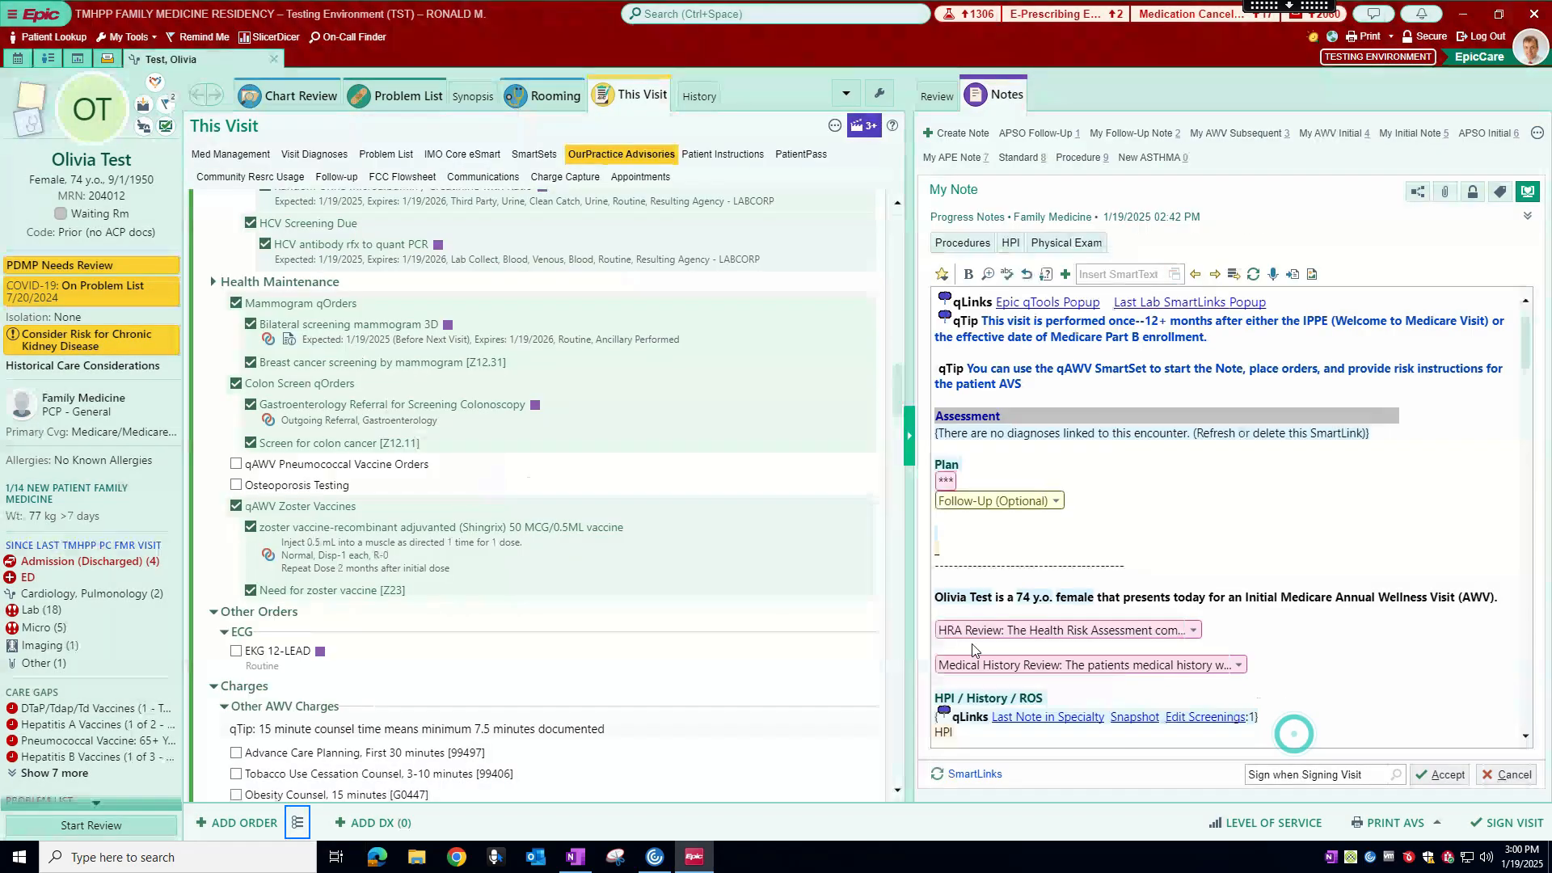
# Step: Look over the qSet Annual Wellness Visit SmartSet from the note and diagnosis selections down to its pend and sign options
pyautogui.scroll(4, 437, 368)
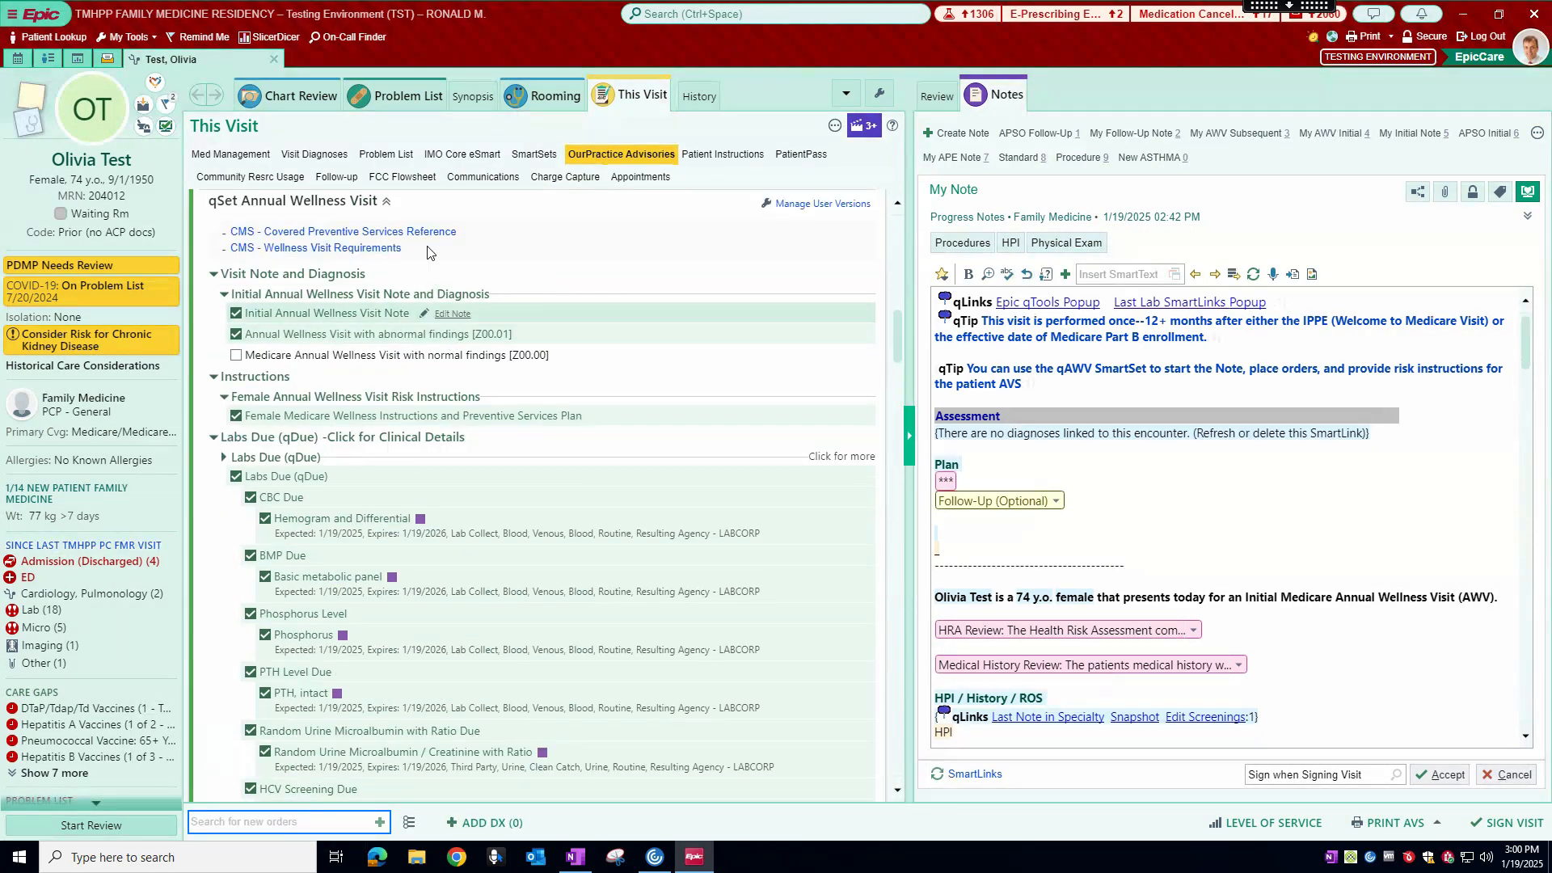
pyautogui.scroll(-10, 478, 485)
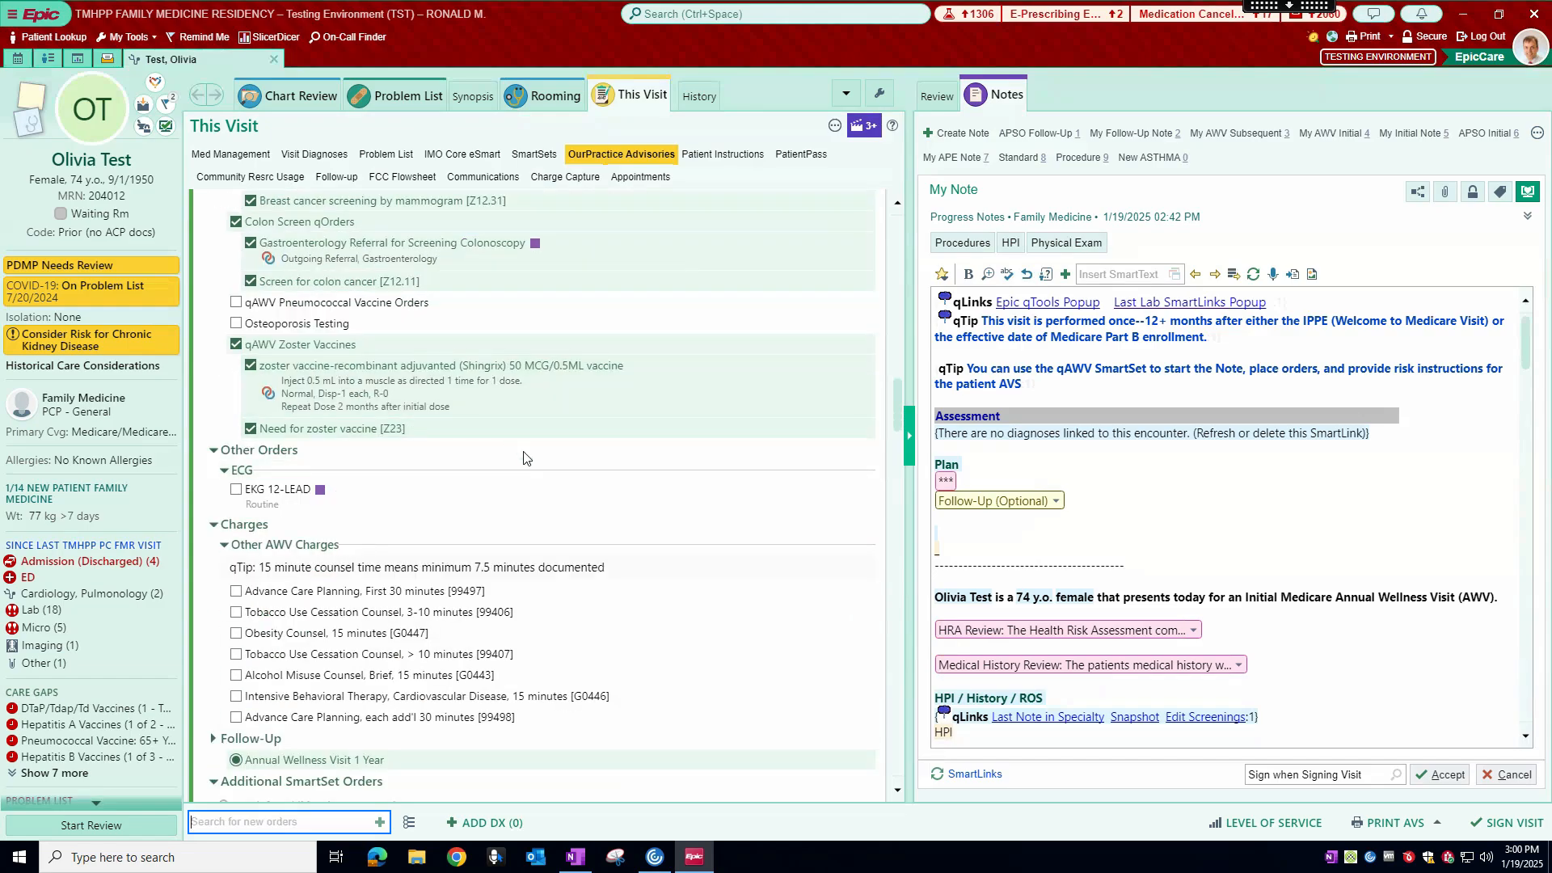
pyautogui.scroll(-3, 845, 521)
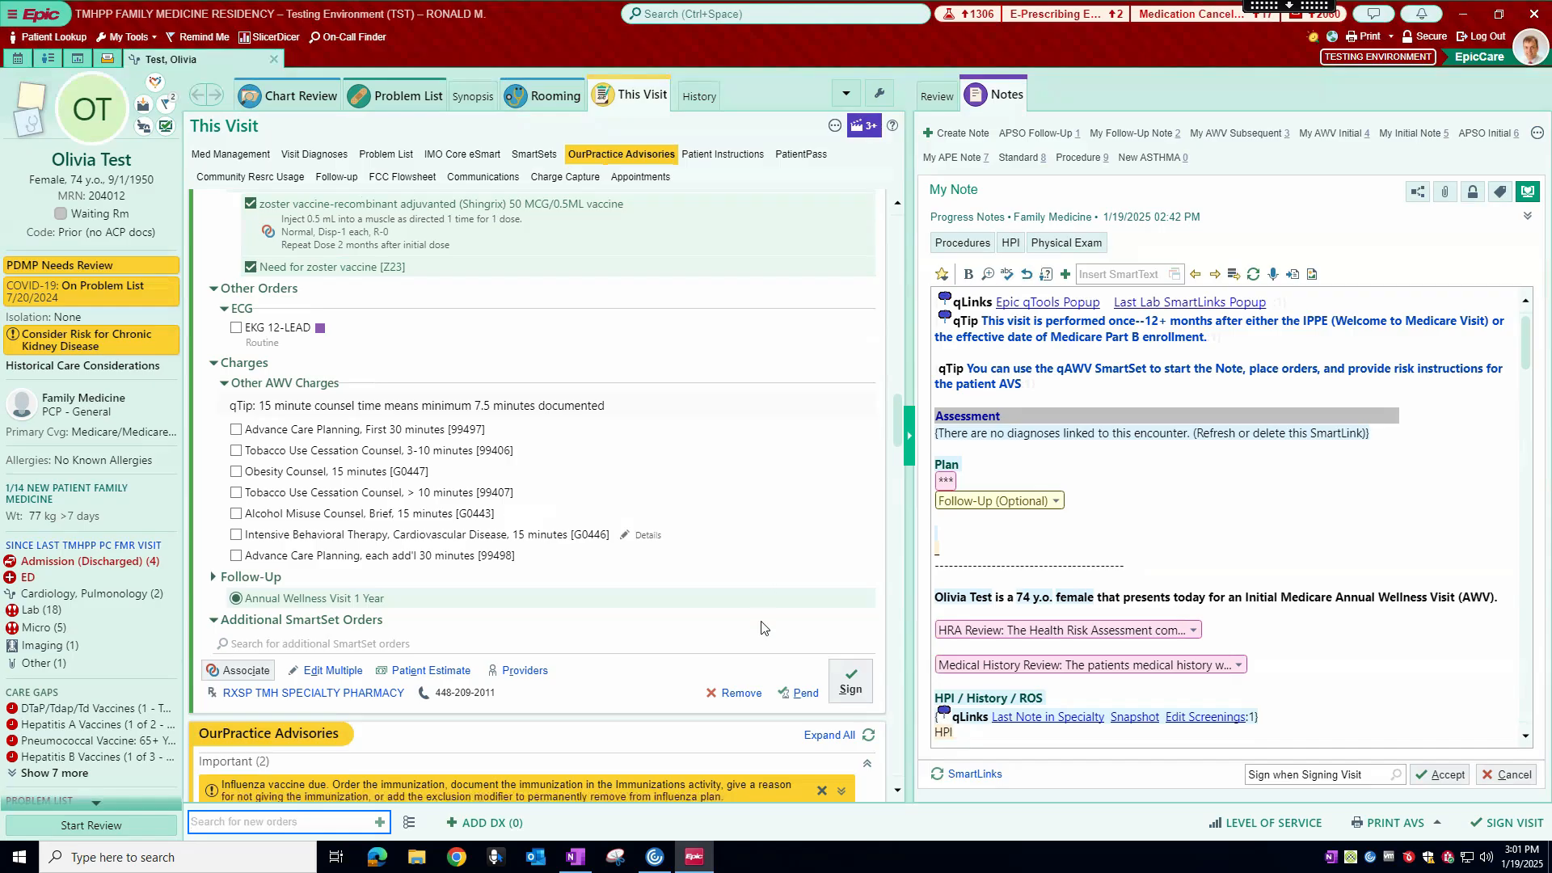
pyautogui.click(793, 693)
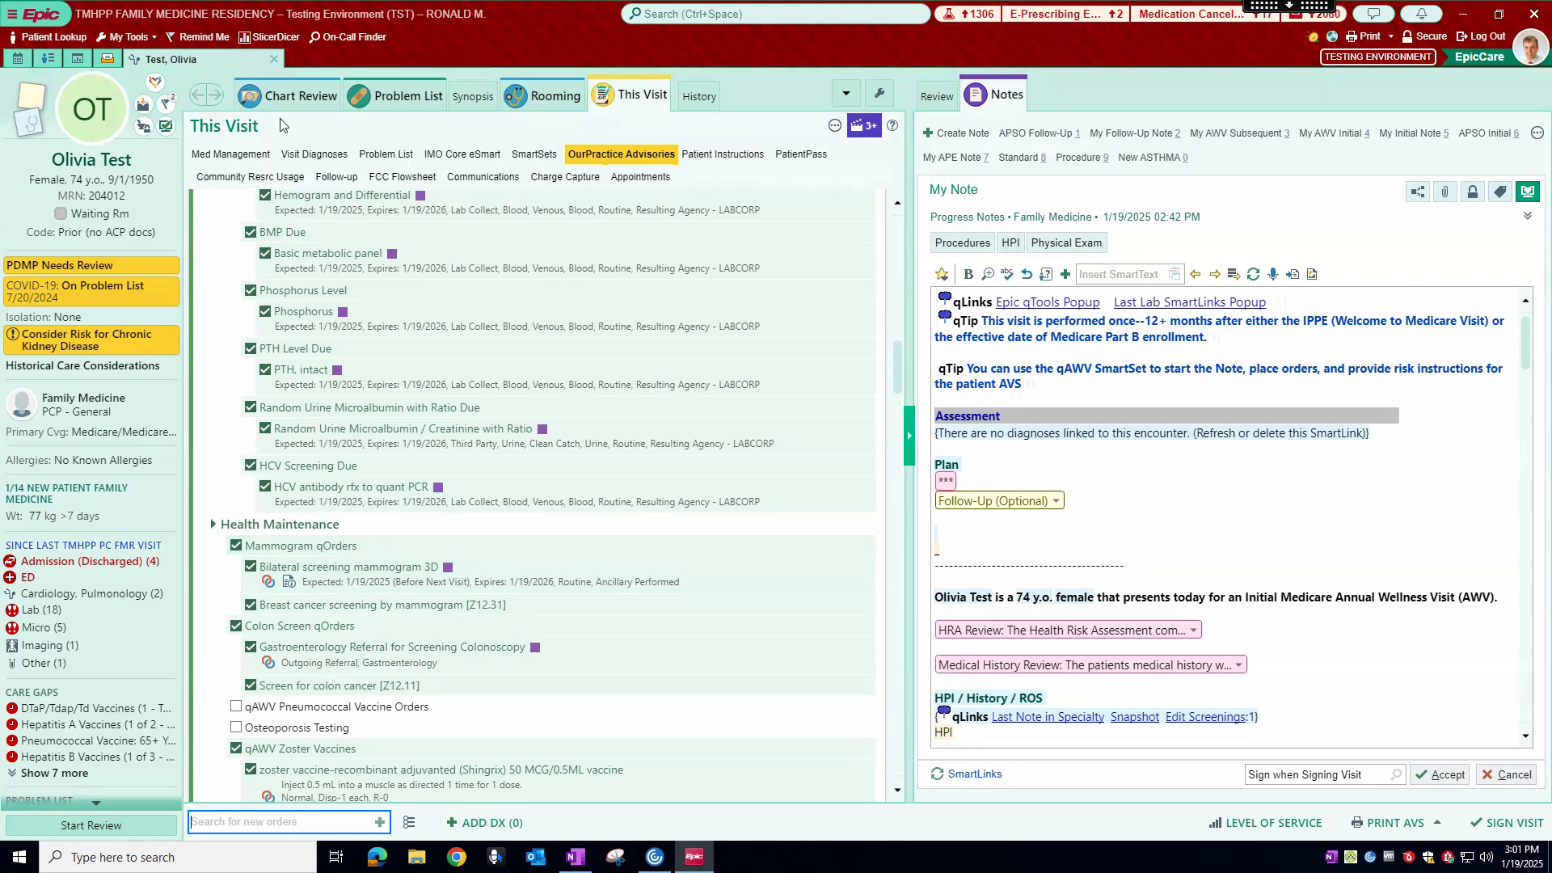
pyautogui.click(637, 103)
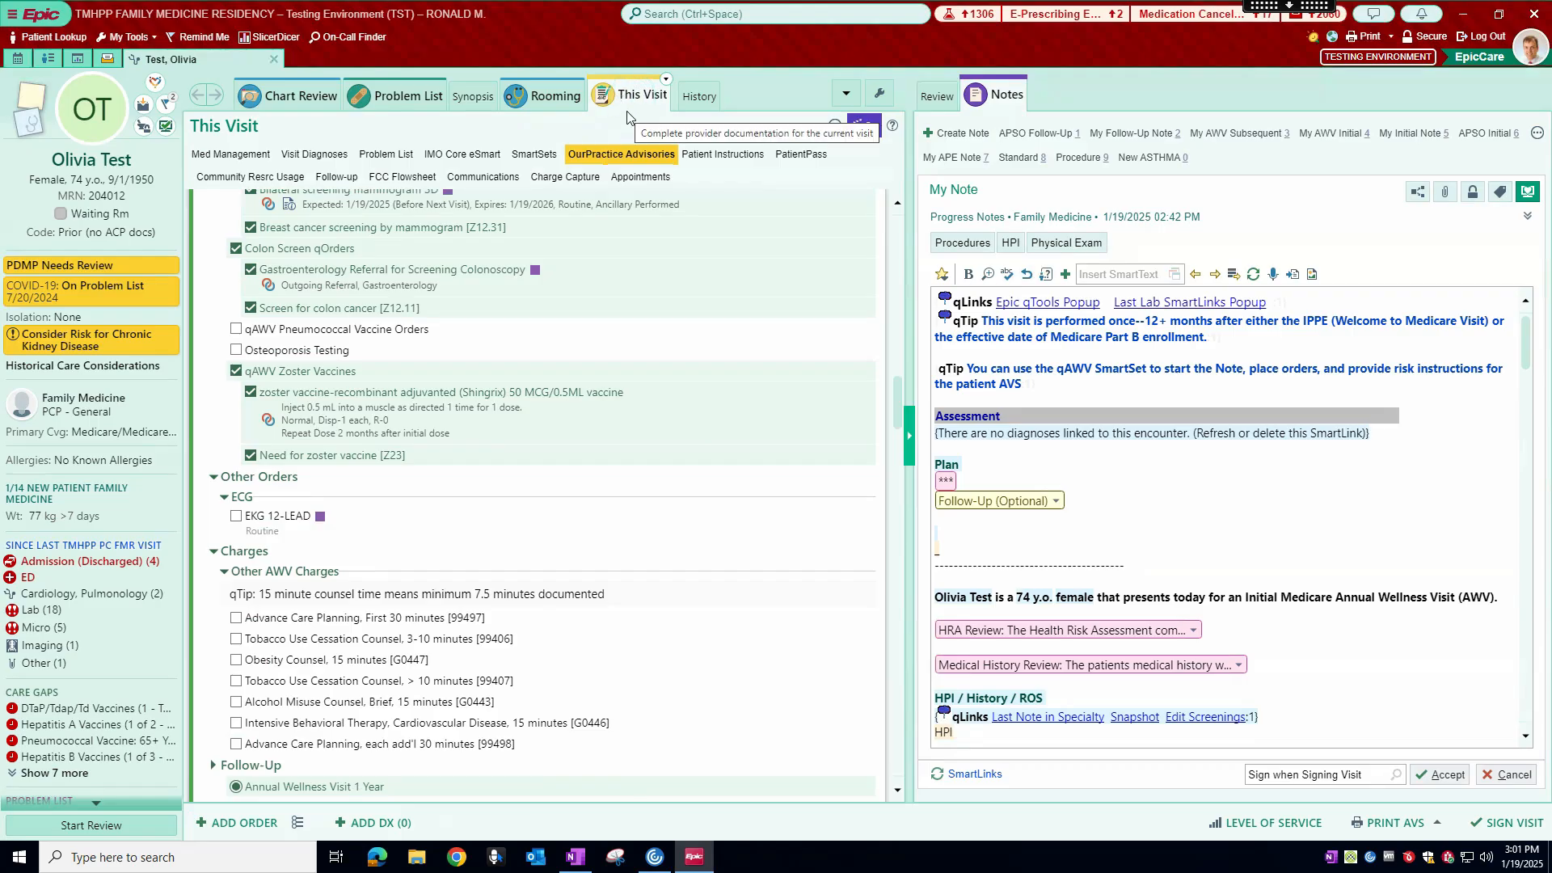
# Step: Remove the opened qSet Annual Wellness Visit SmartSet from the visit without filing it
pyautogui.click(536, 156)
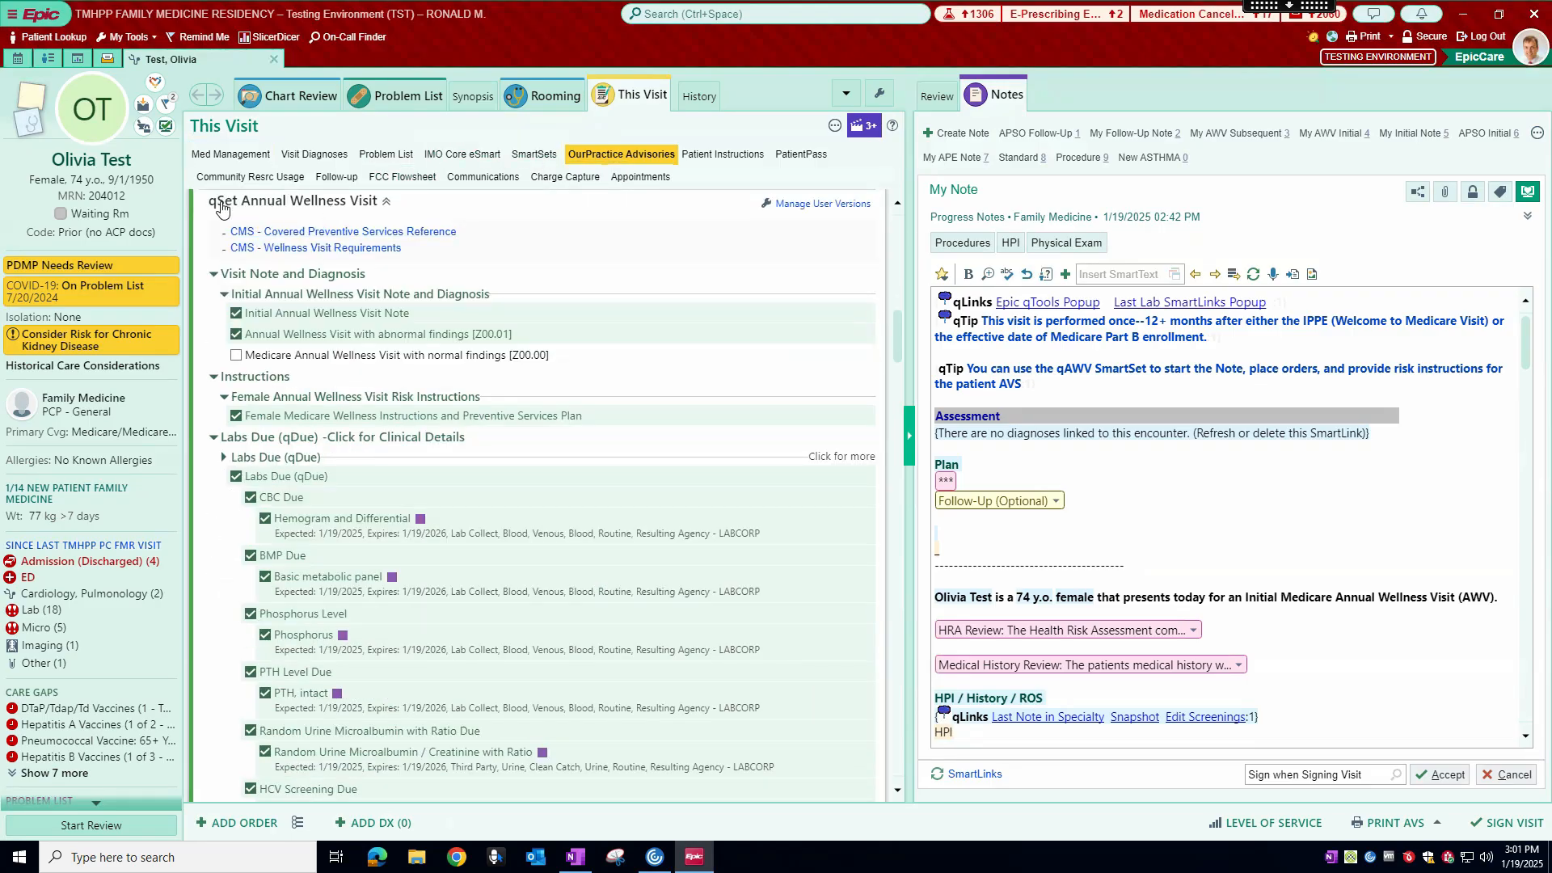
pyautogui.scroll(3, 845, 371)
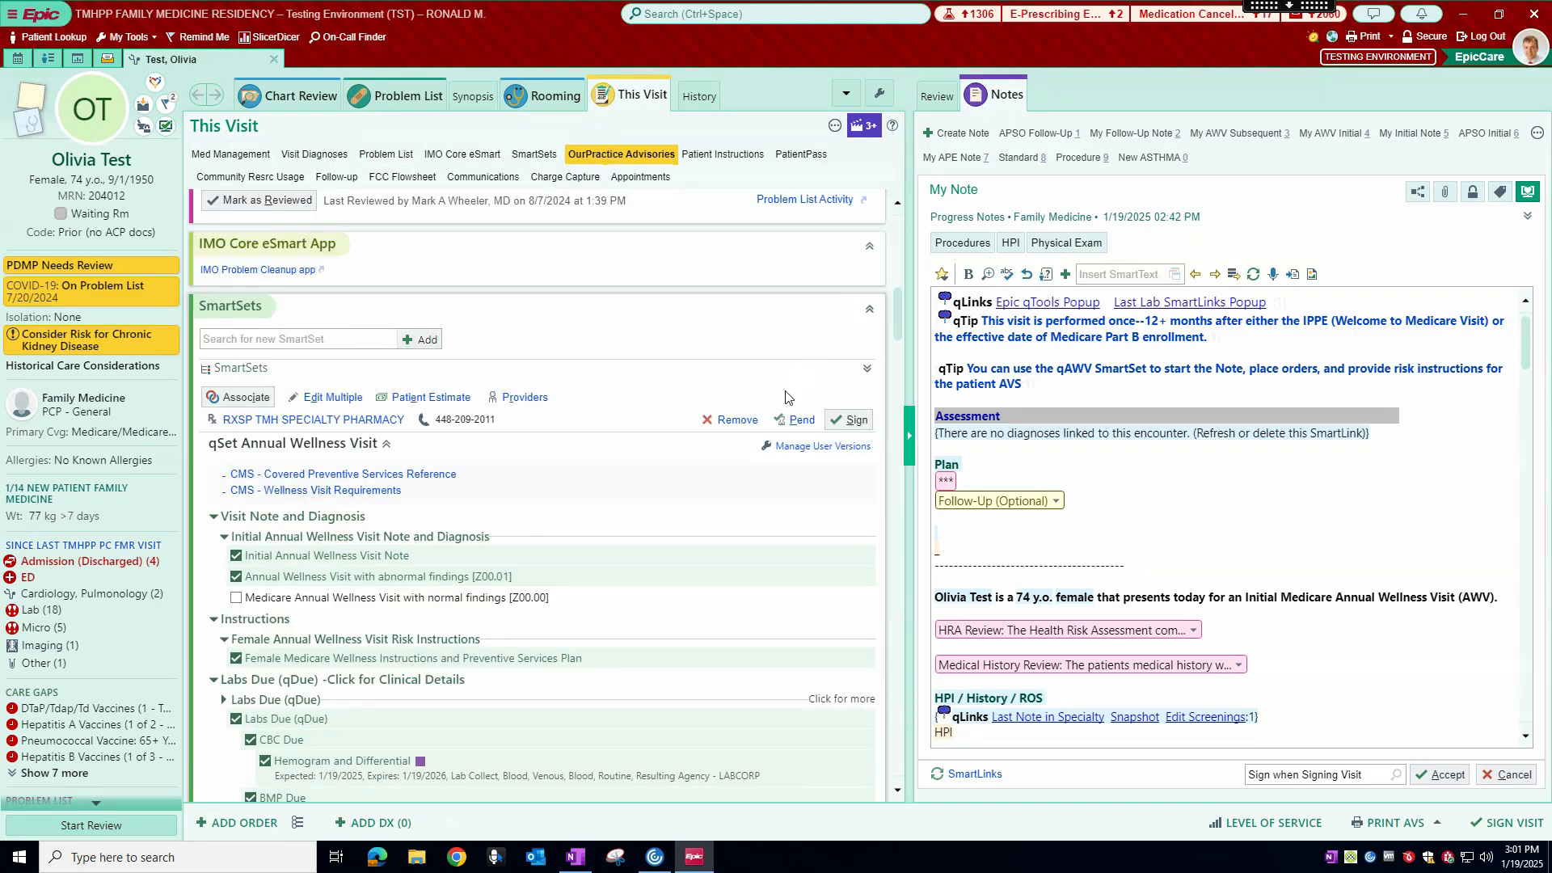
pyautogui.click(744, 419)
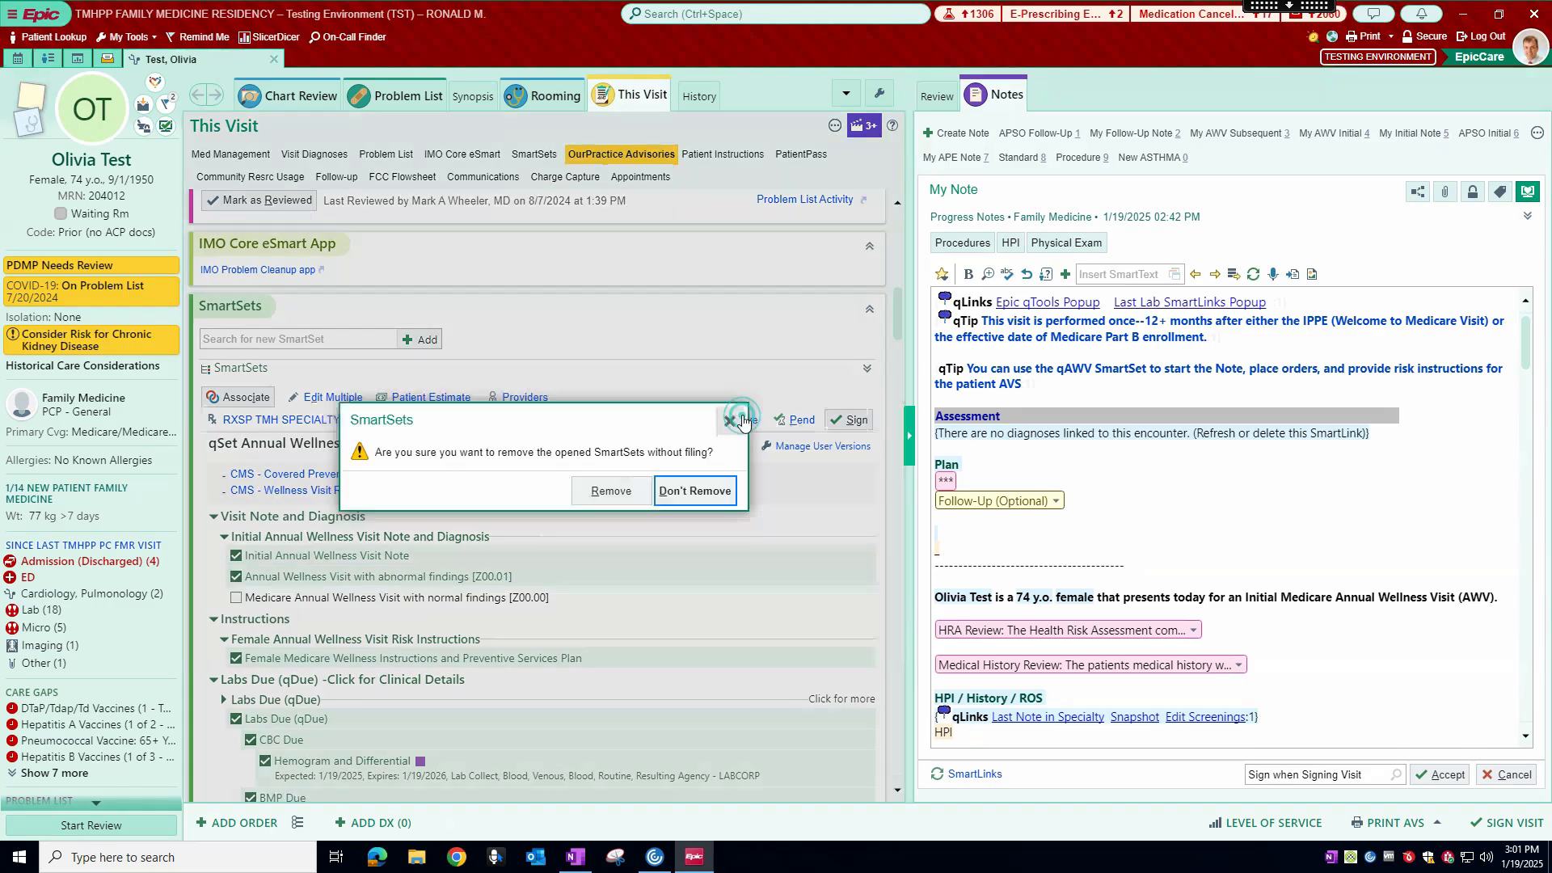
pyautogui.click(611, 491)
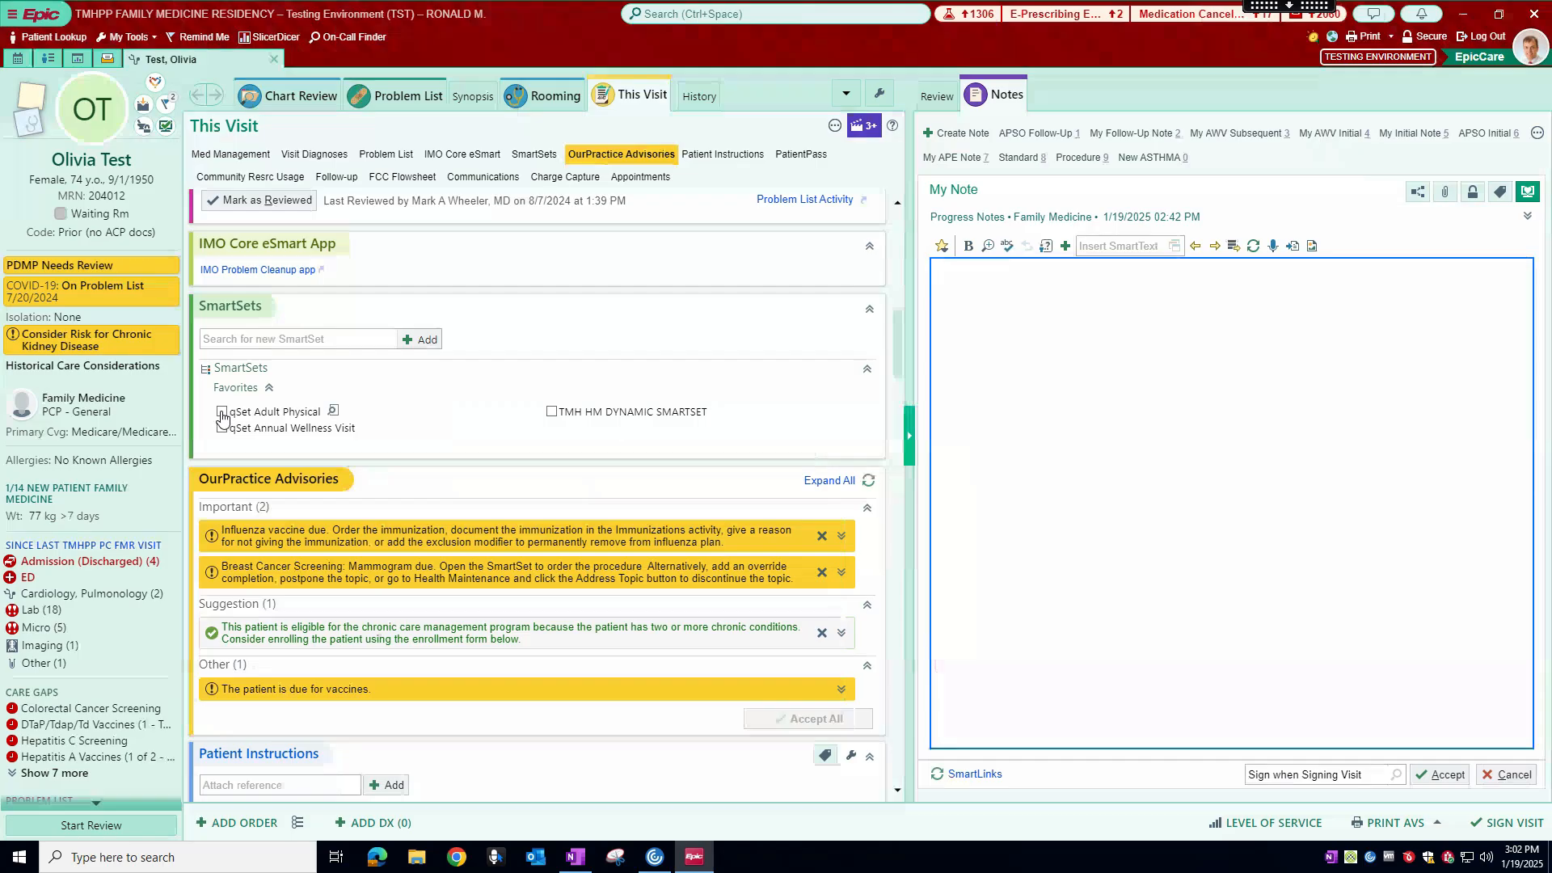
# Step: Select the favorite qSet Adult Physical SmartSet and open it in the visit
pyautogui.scroll(-3, 222, 416)
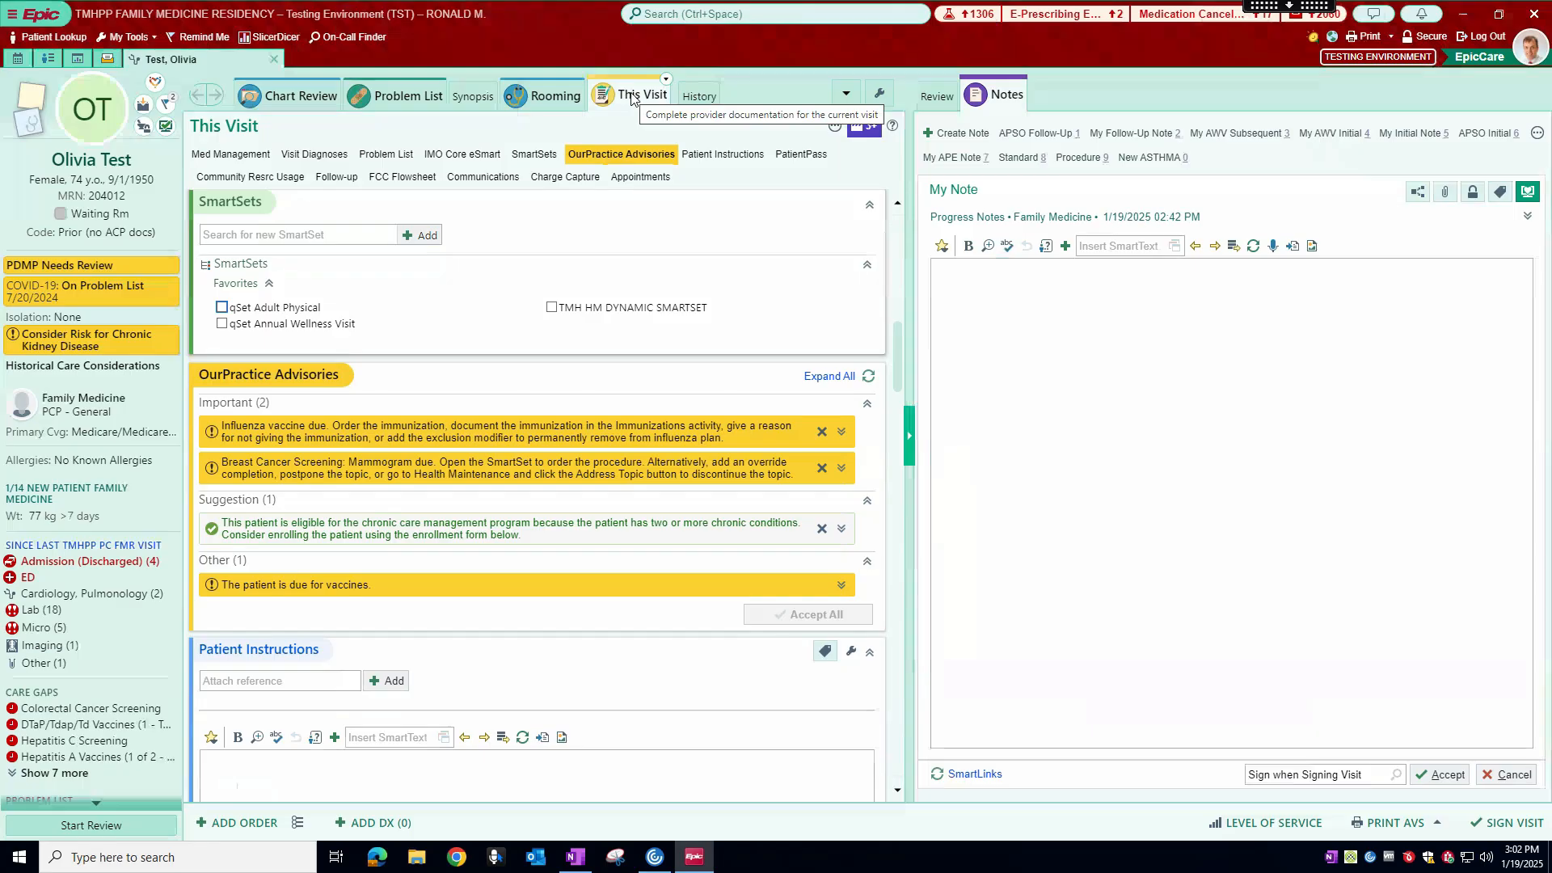
pyautogui.click(524, 156)
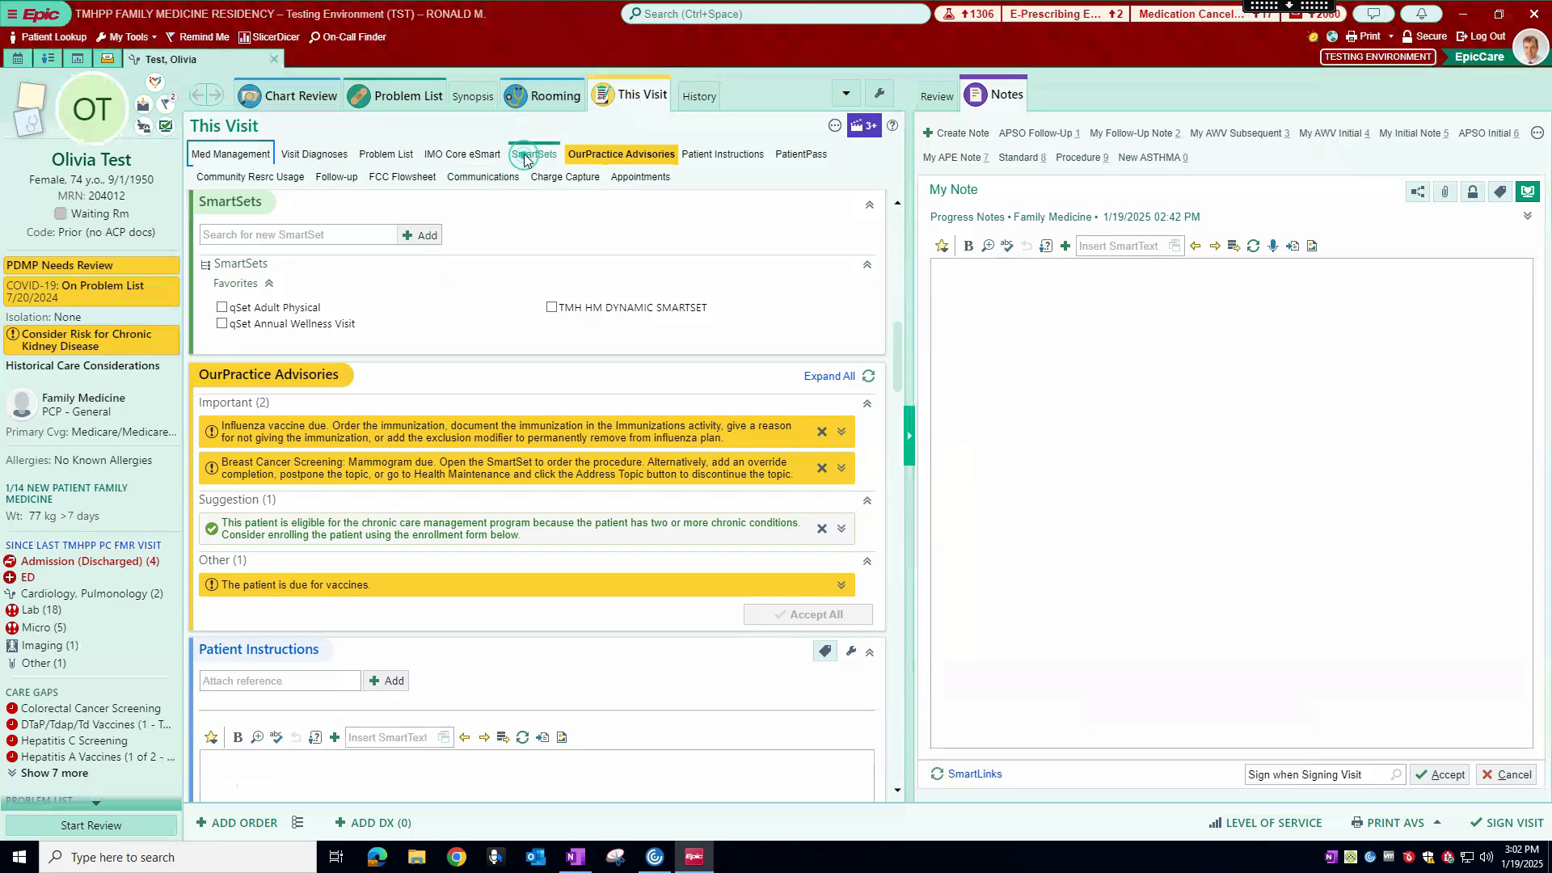
pyautogui.click(222, 308)
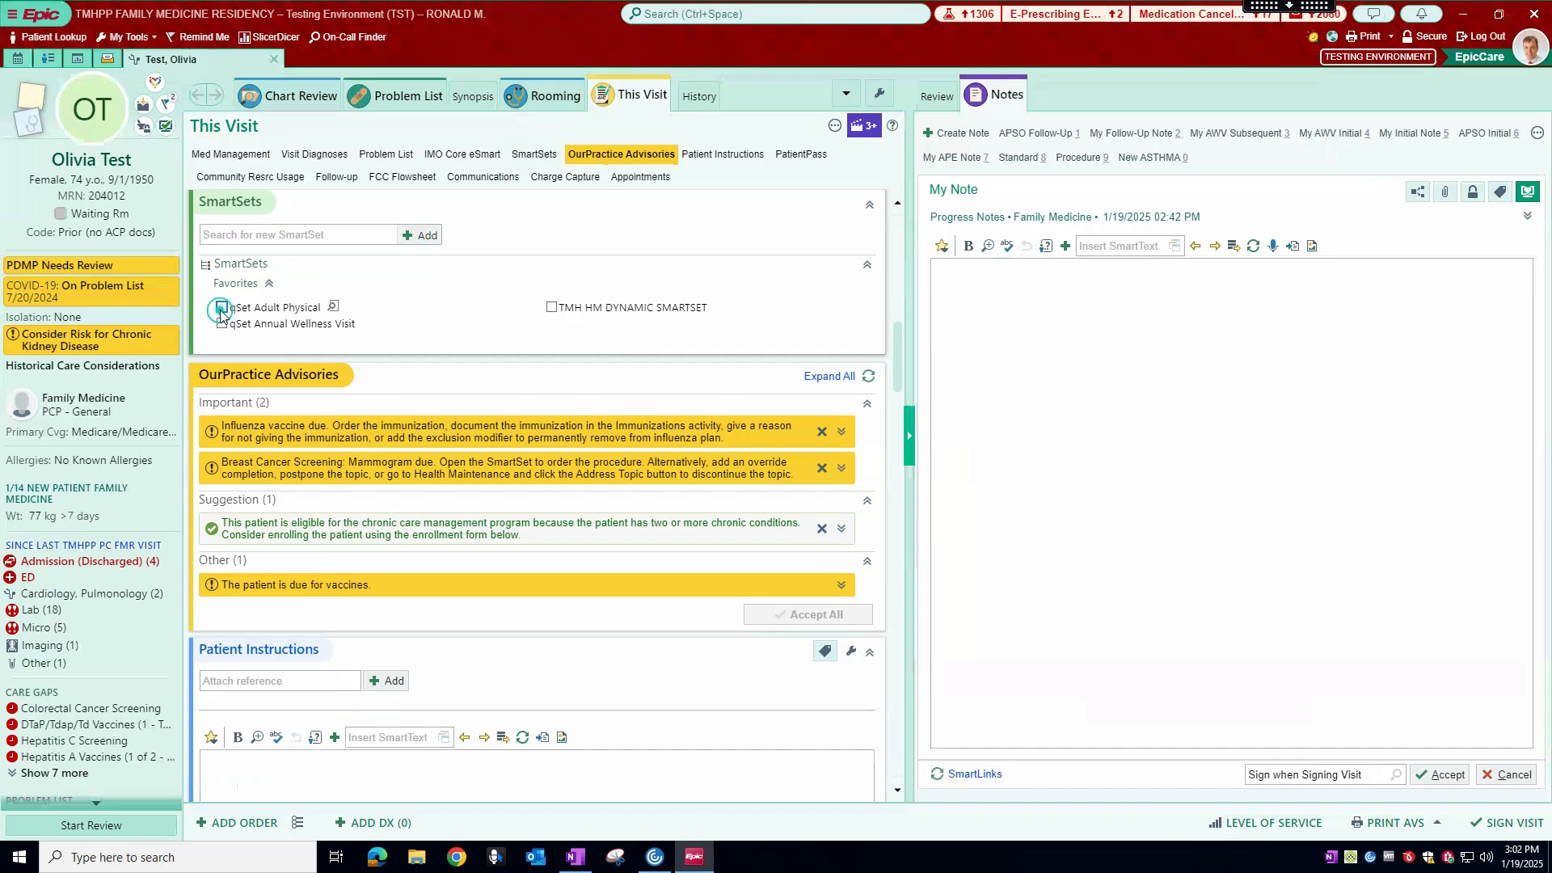
pyautogui.click(685, 351)
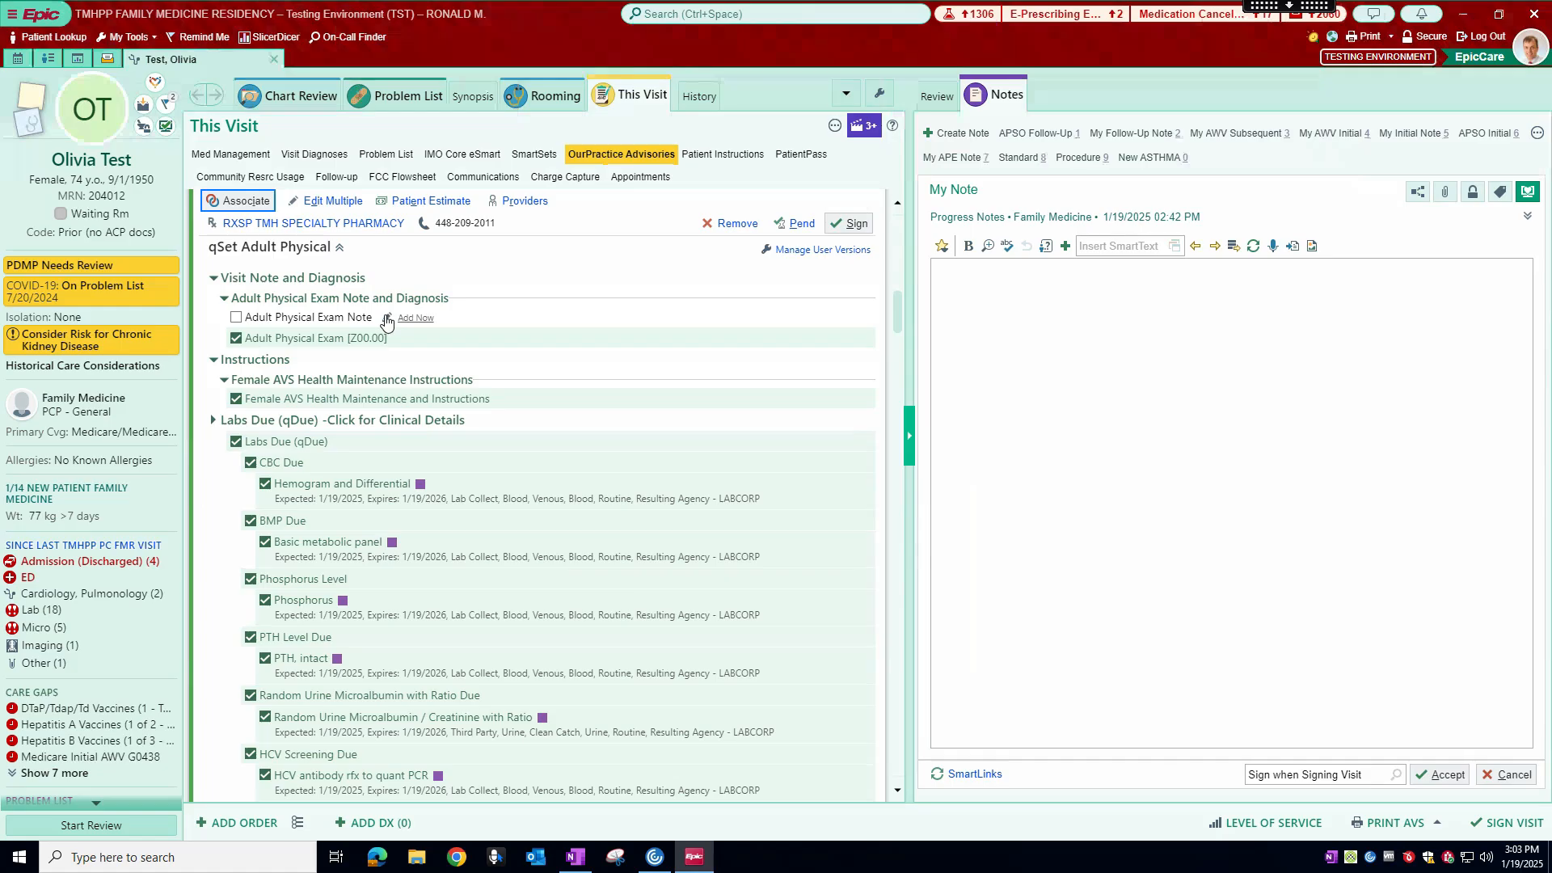
# Step: Add the Adult Physical Exam Note from the SmartSet to the visit note and look through its sections
pyautogui.click(416, 318)
pyautogui.click(1047, 329)
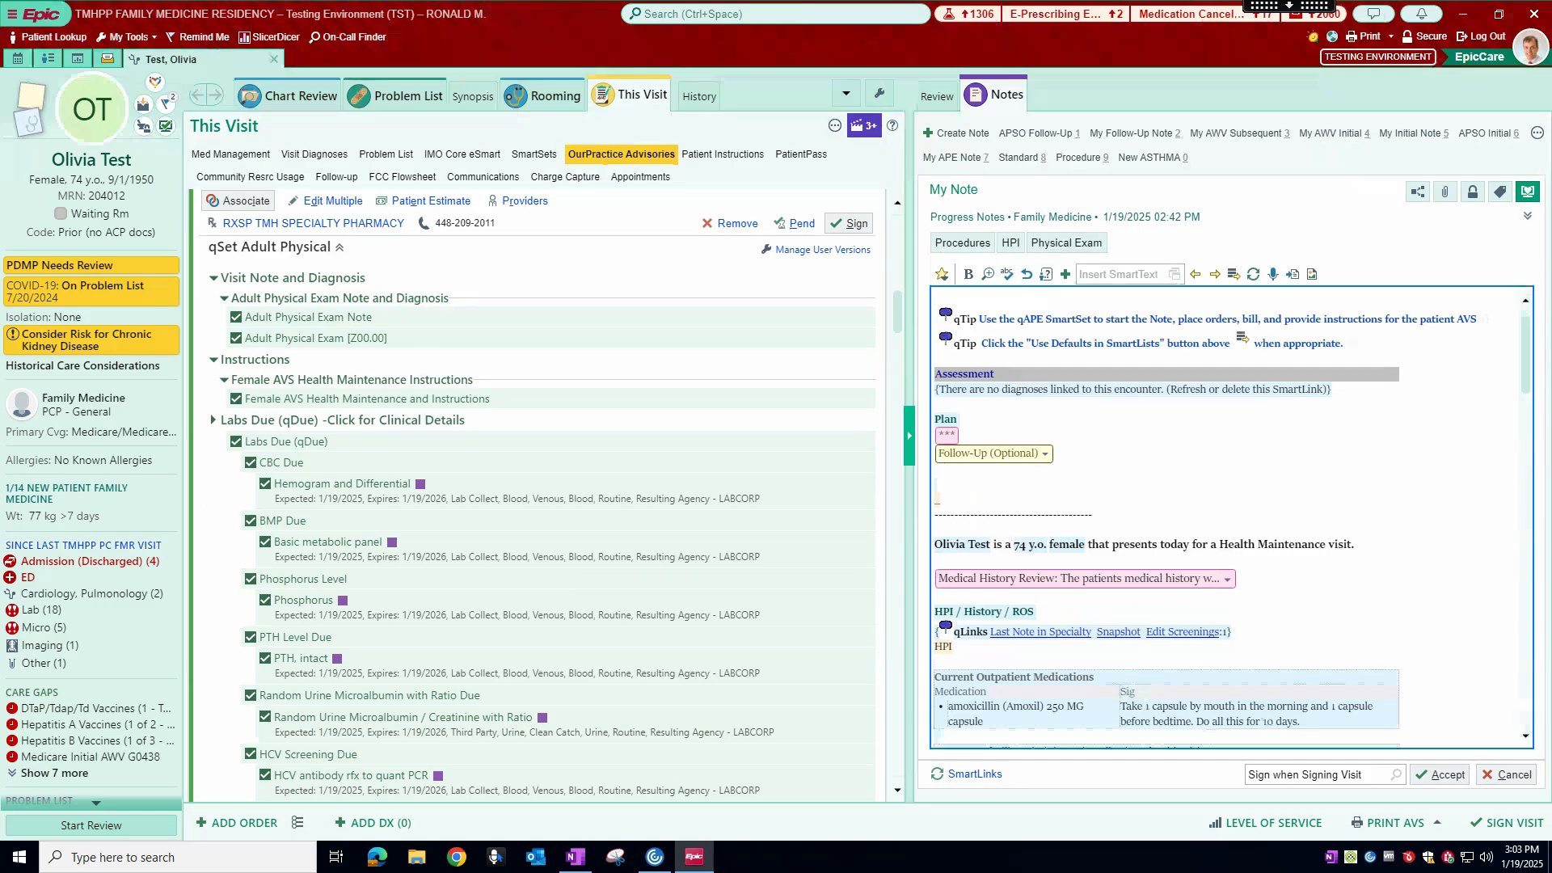
pyautogui.scroll(-3, 968, 396)
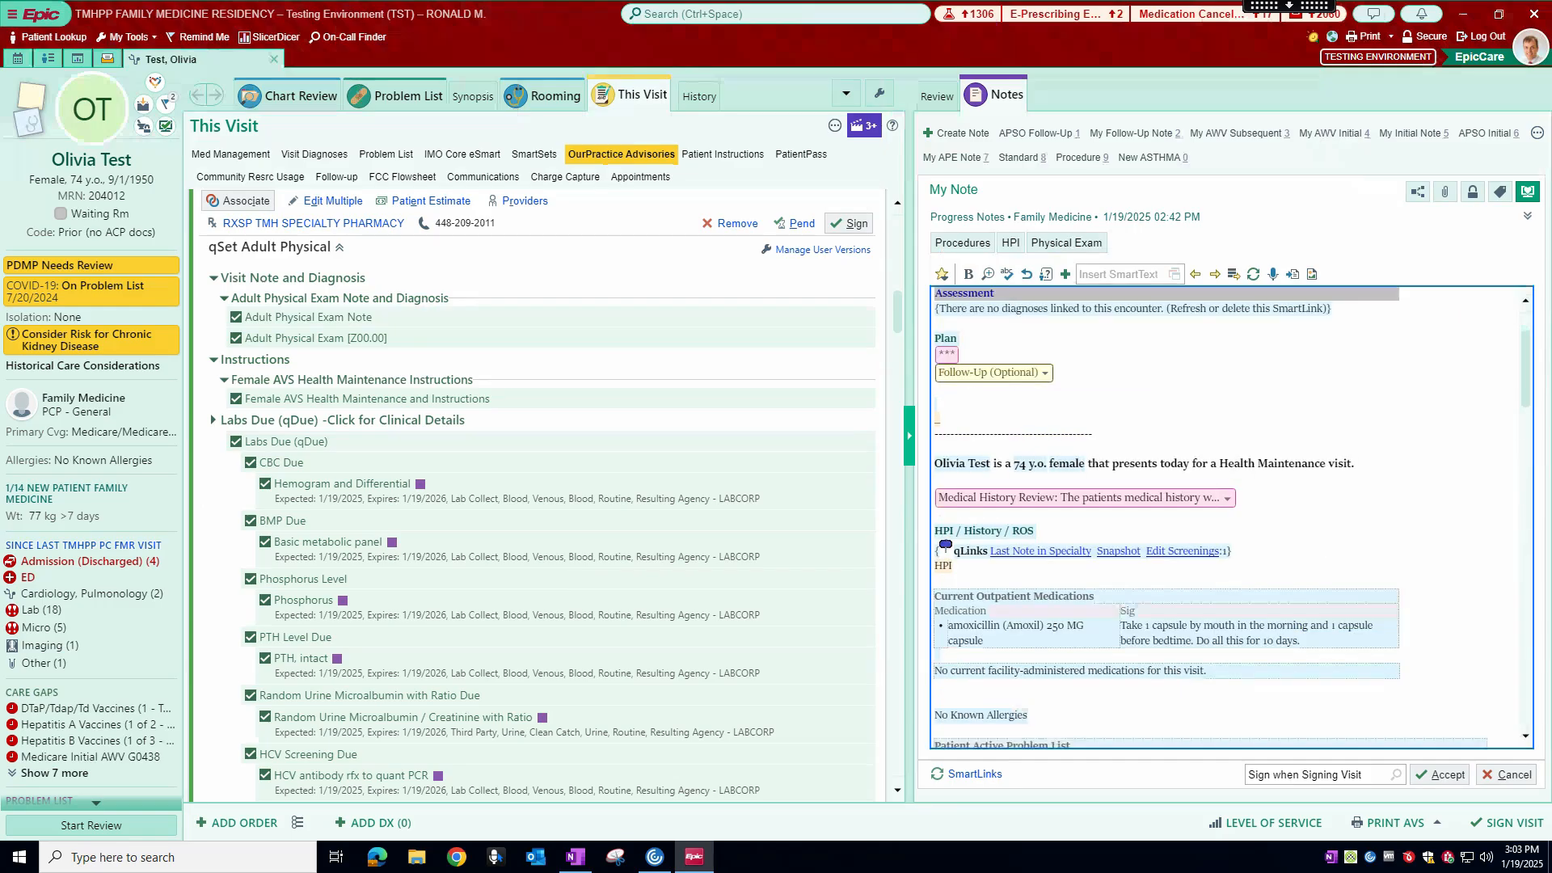
pyautogui.scroll(-2, 1030, 443)
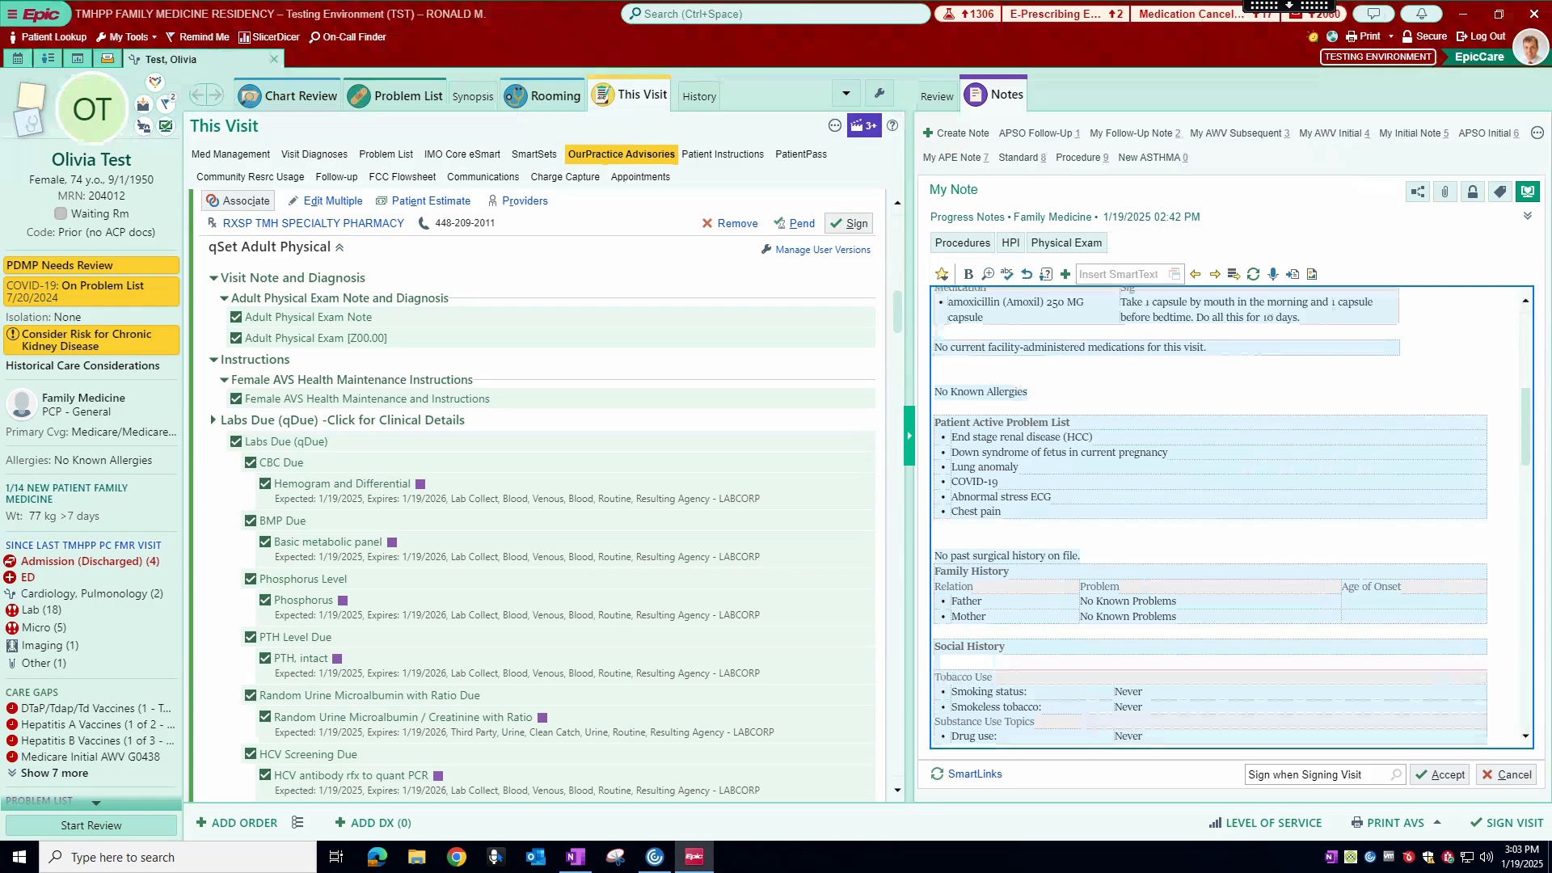
pyautogui.scroll(-8, 1229, 517)
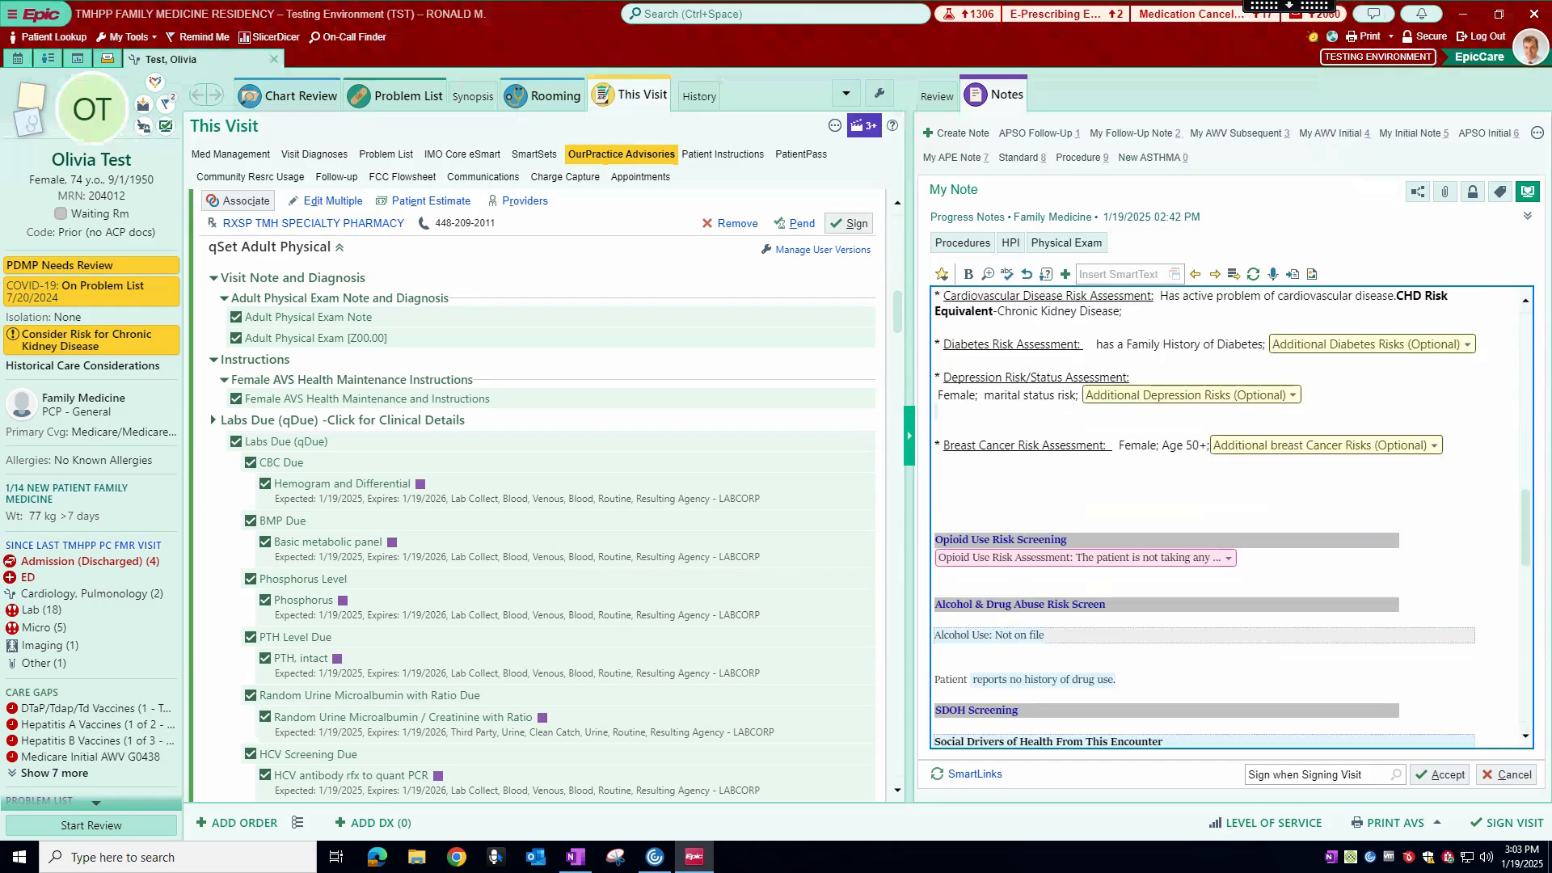
pyautogui.scroll(10, 1228, 518)
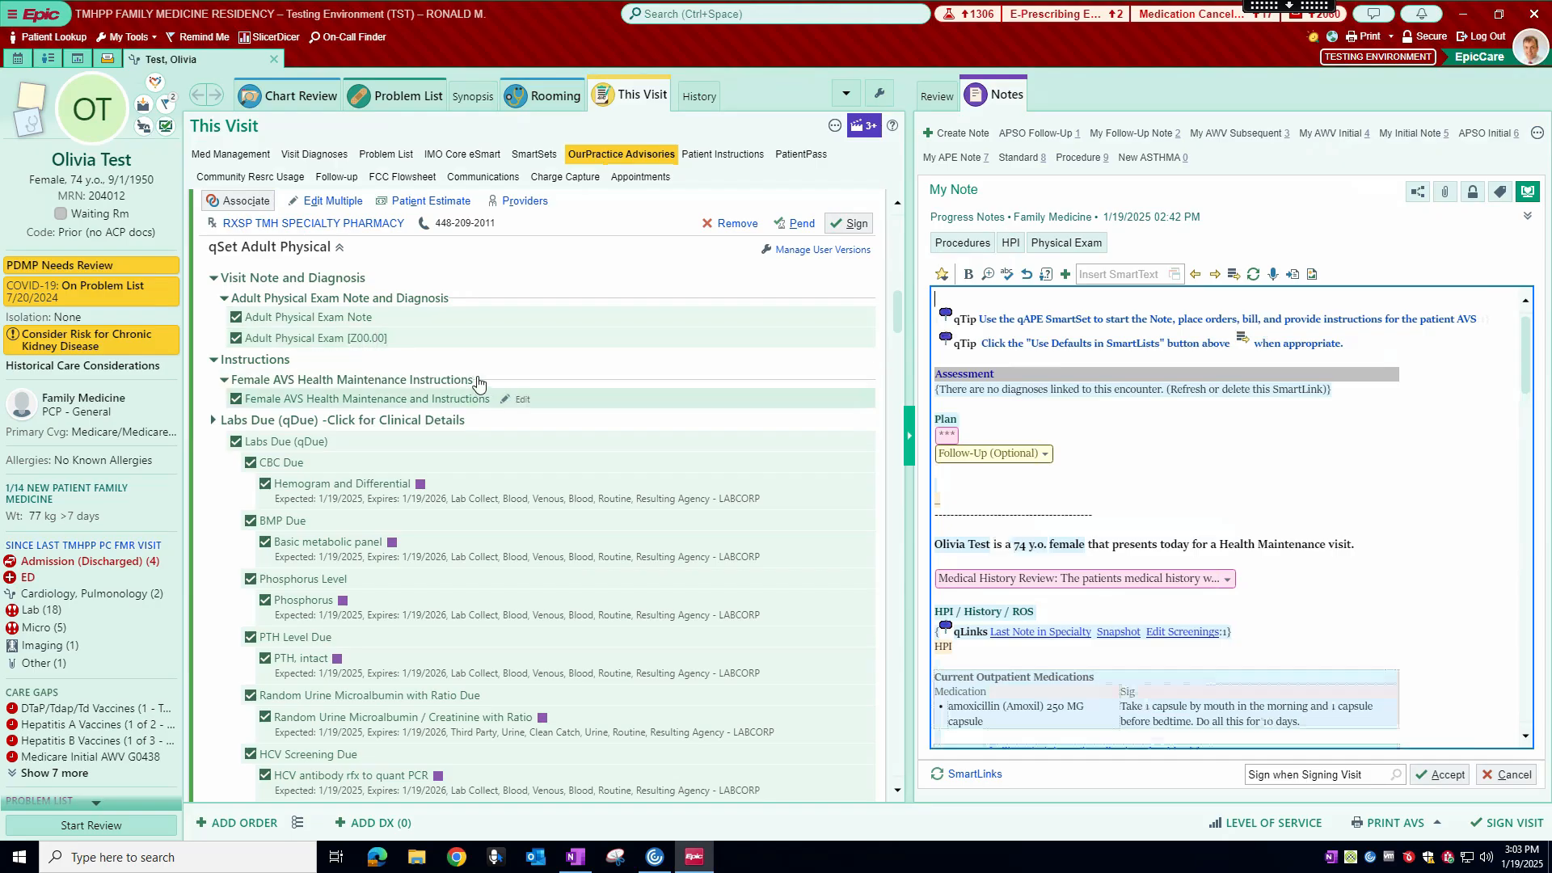
# Step: Expand the clinical details of Labs Due (qDue), review the reason behind each lab order, and collapse them
pyautogui.scroll(-2, 498, 364)
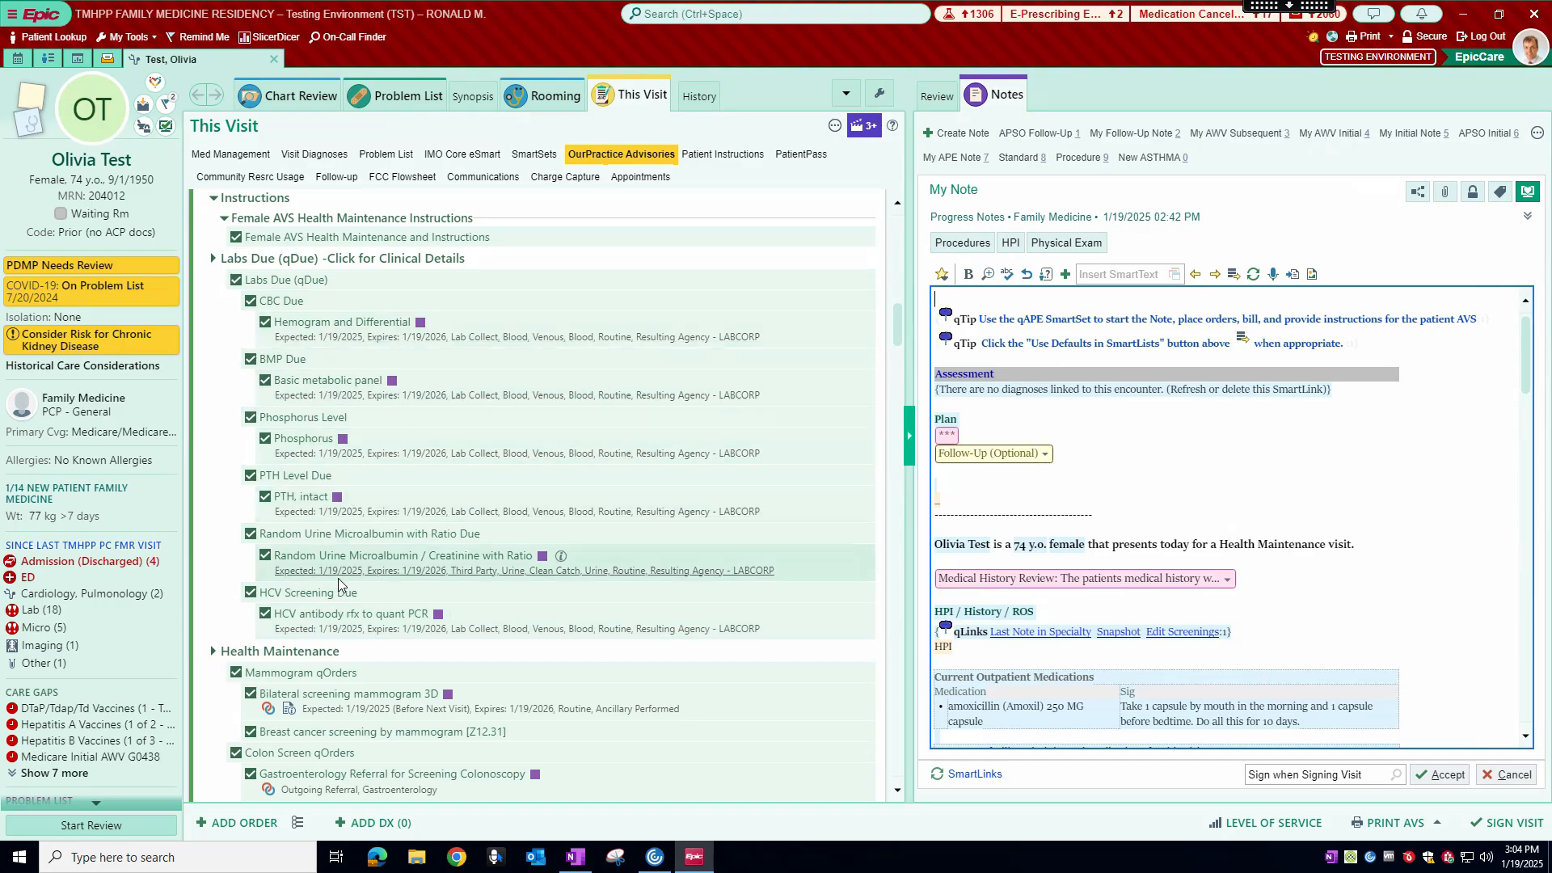
pyautogui.click(382, 260)
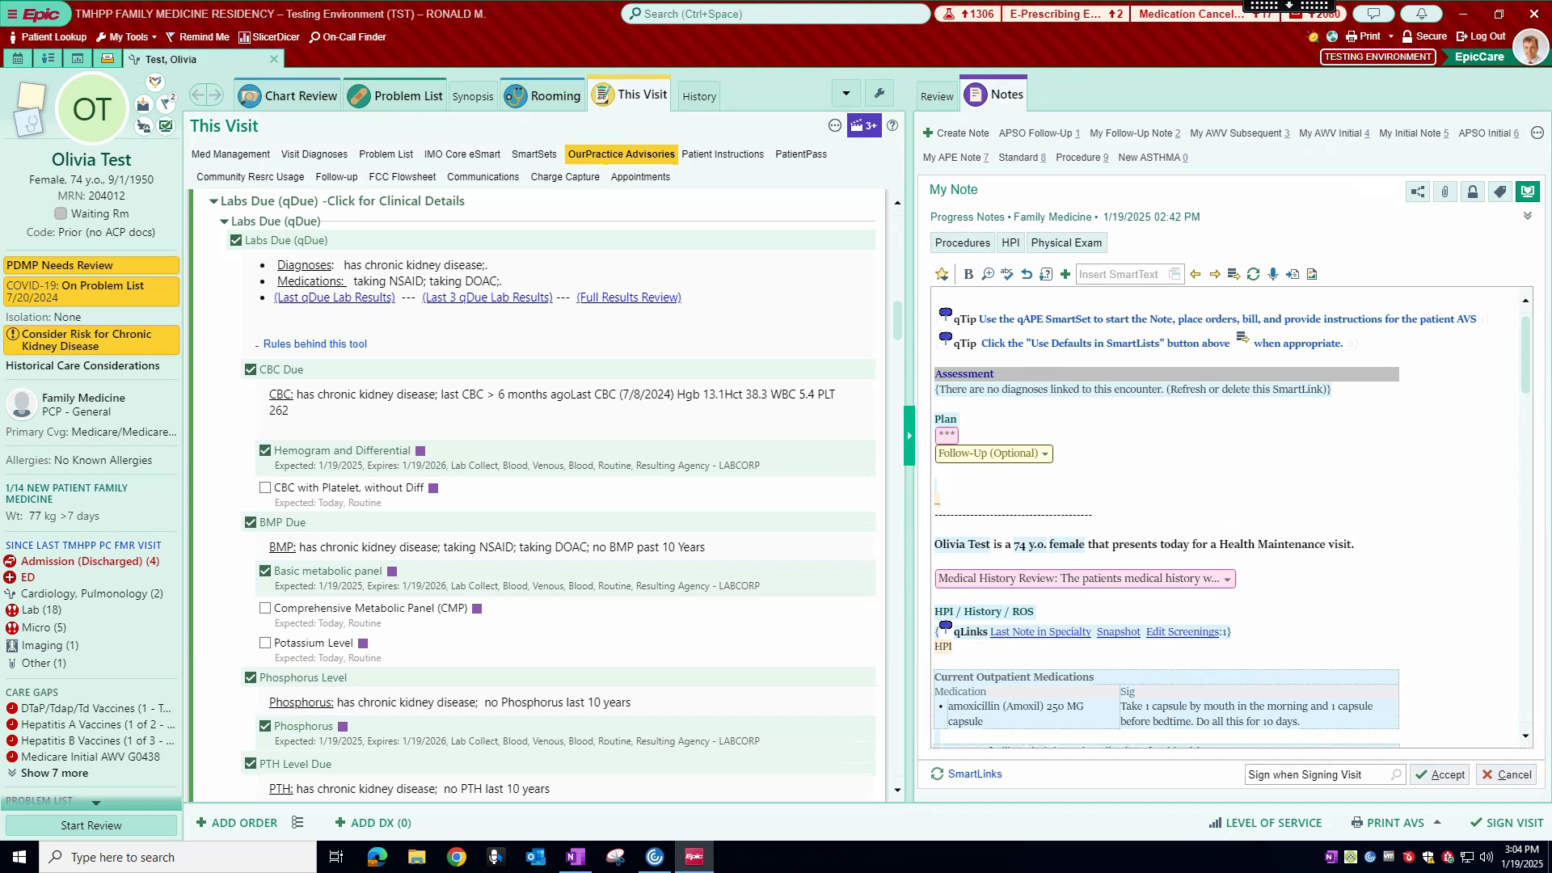
pyautogui.scroll(-1, 530, 322)
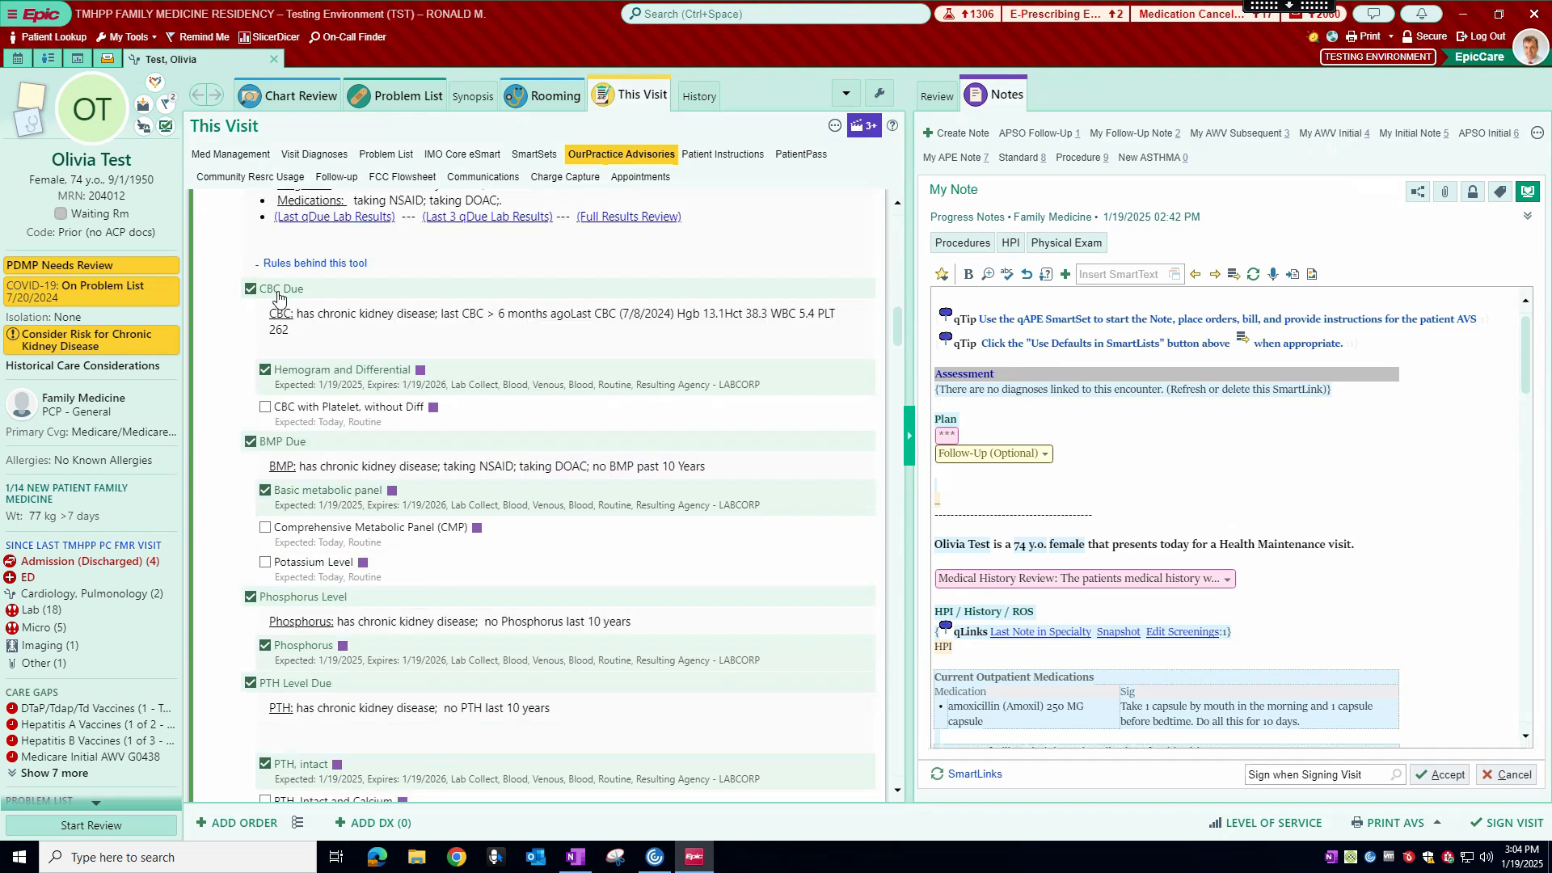
pyautogui.scroll(-2, 333, 354)
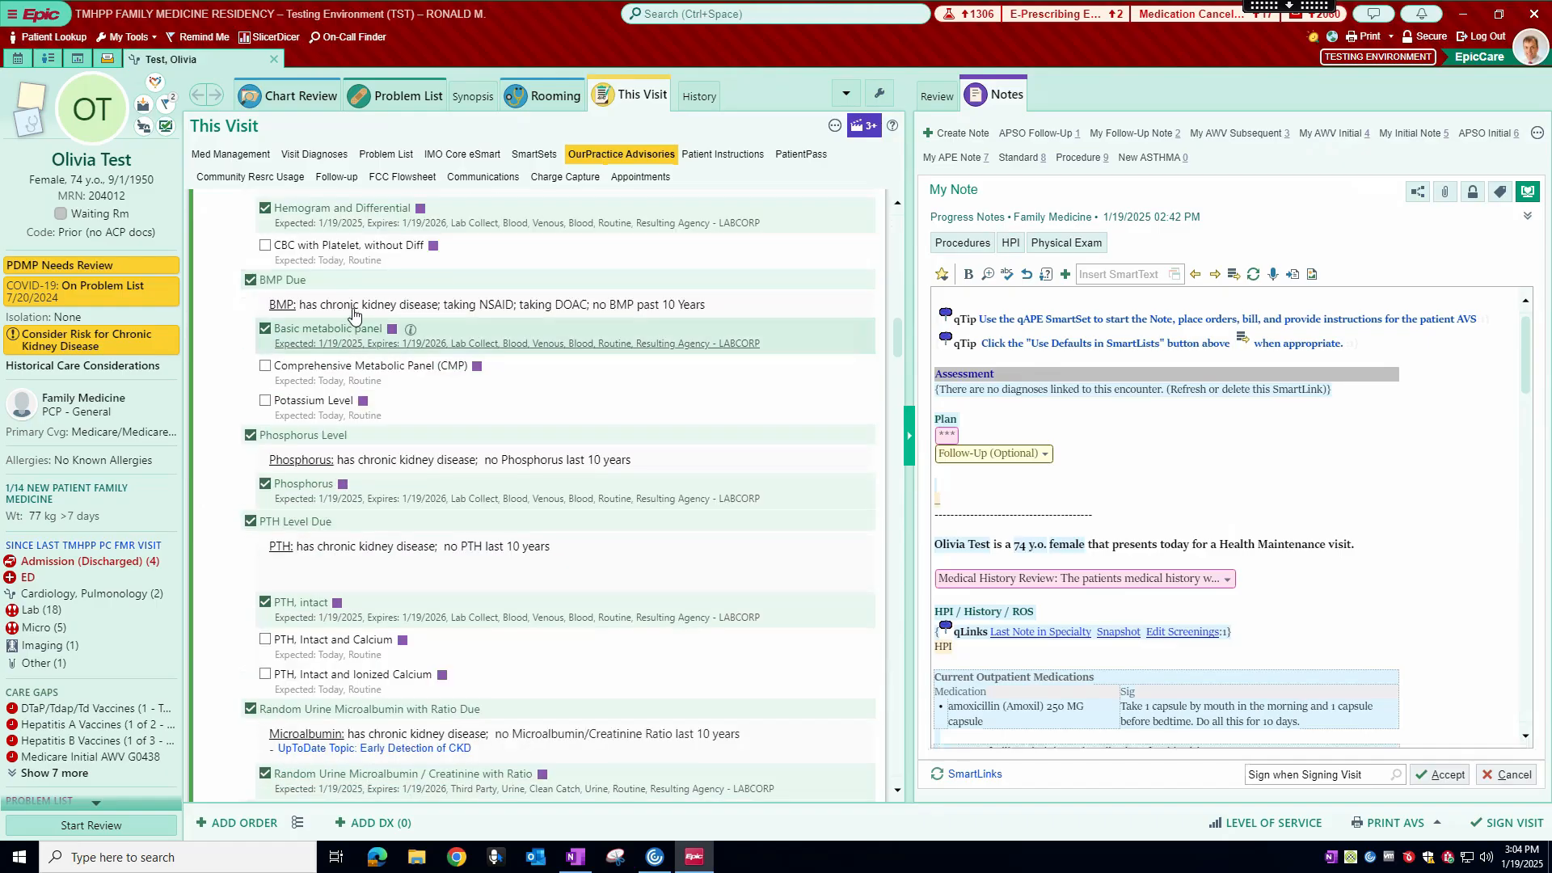
pyautogui.scroll(-2, 465, 356)
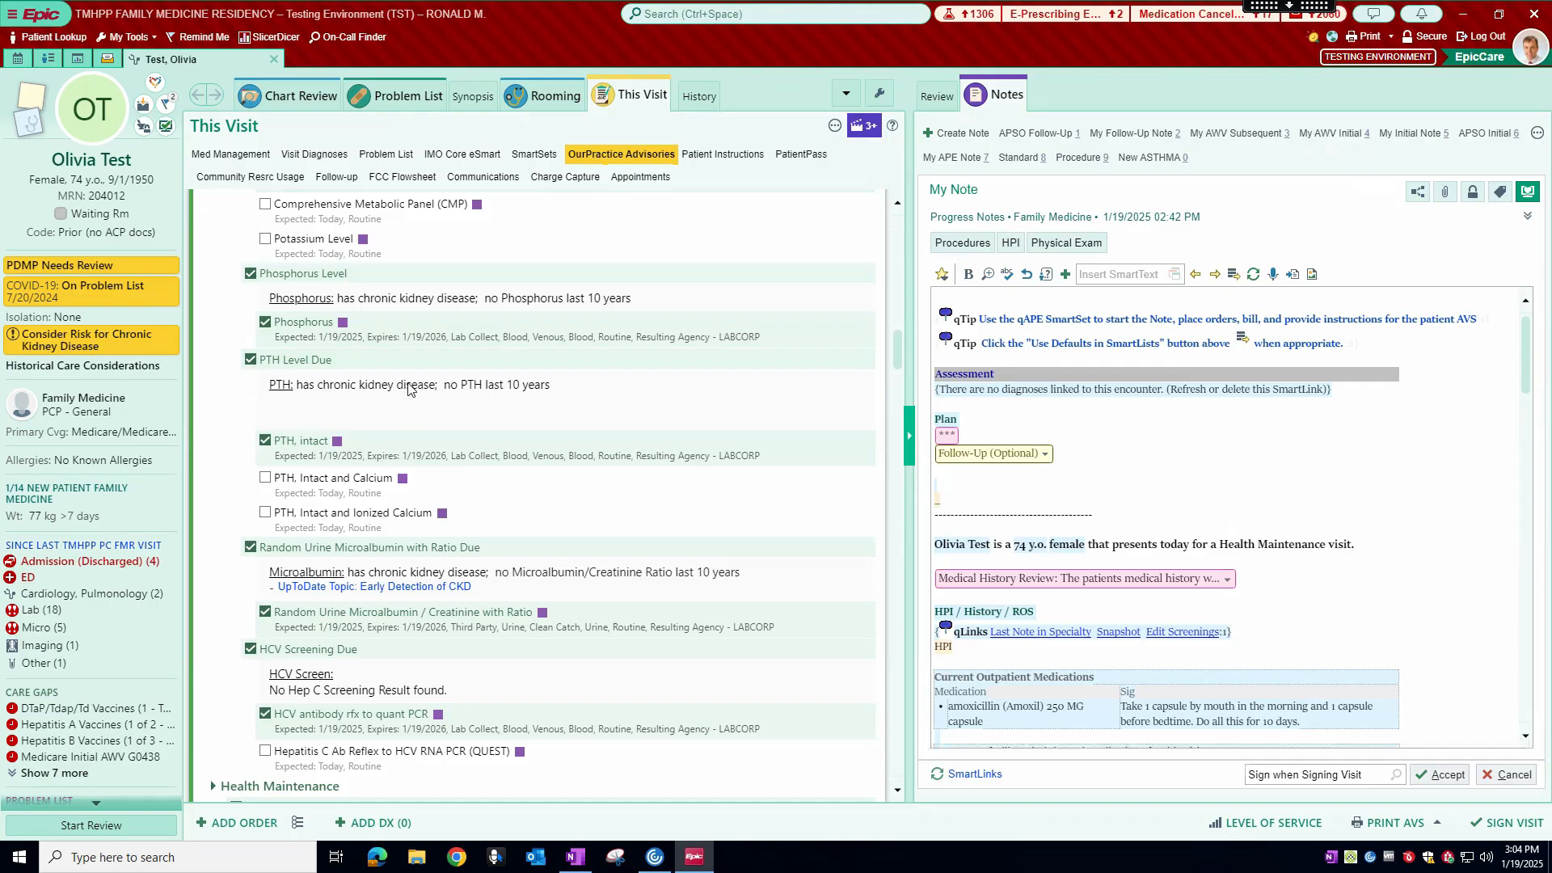
pyautogui.scroll(-1, 409, 389)
pyautogui.scroll(-2, 340, 408)
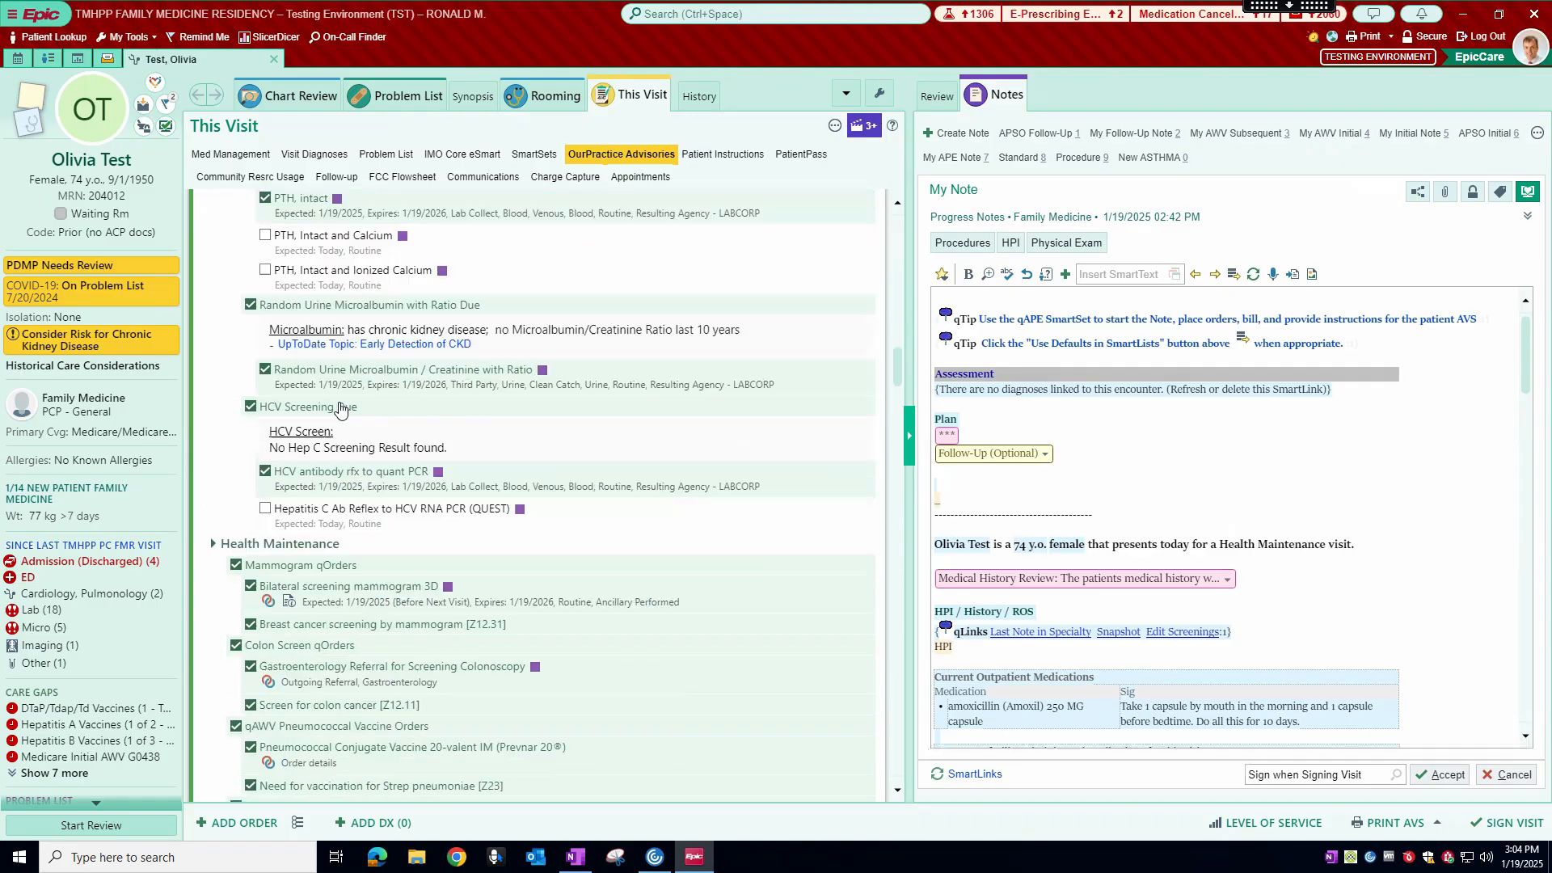
pyautogui.scroll(-1, 408, 356)
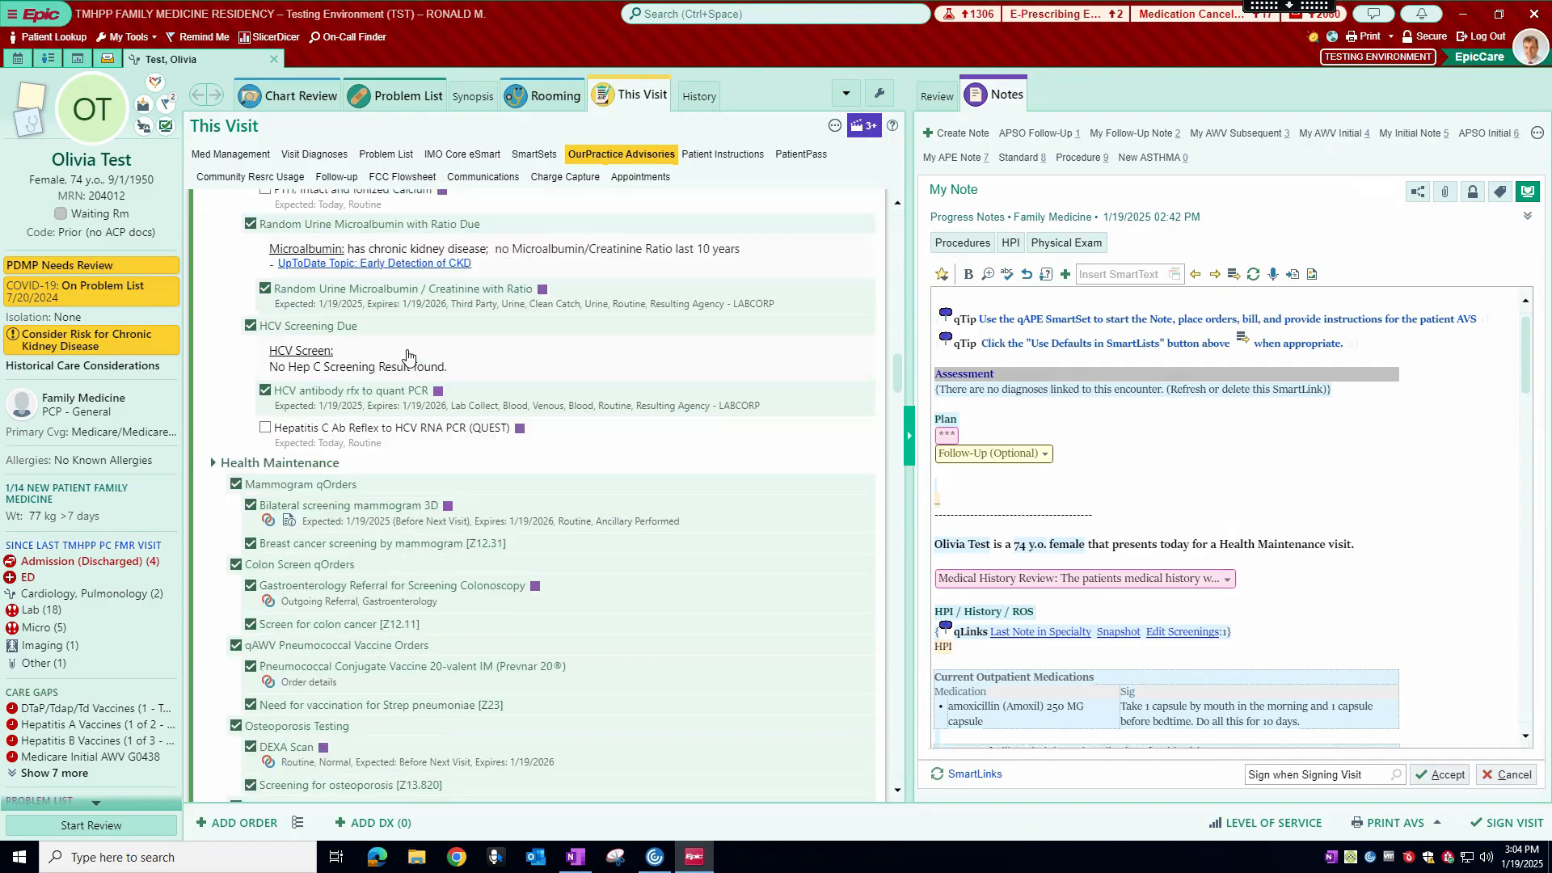
pyautogui.scroll(-1, 408, 356)
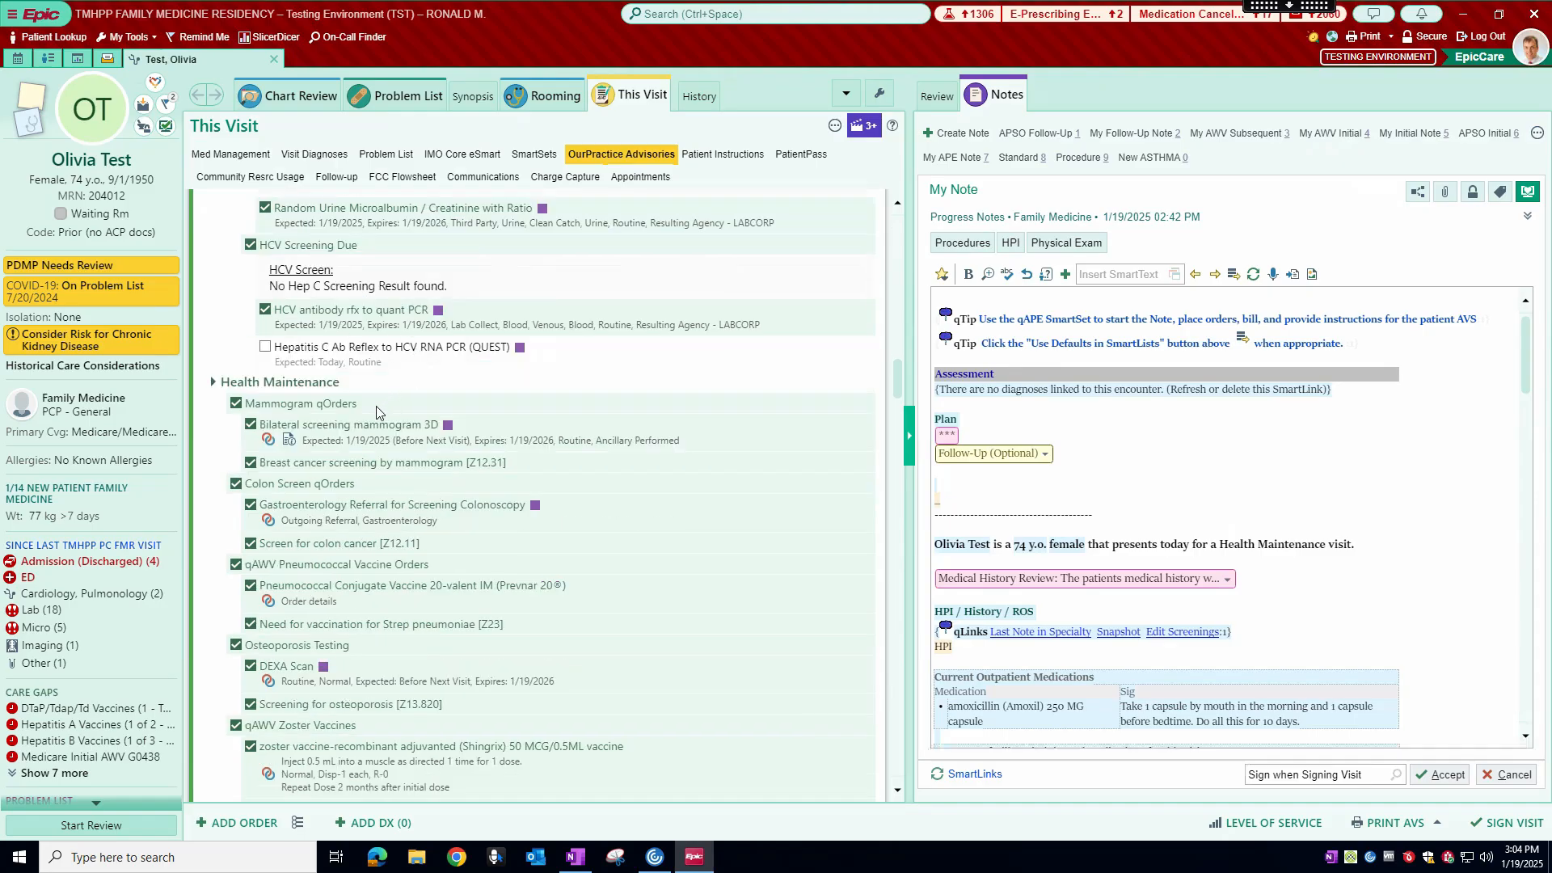
pyautogui.scroll(-1, 360, 422)
pyautogui.scroll(10, 397, 279)
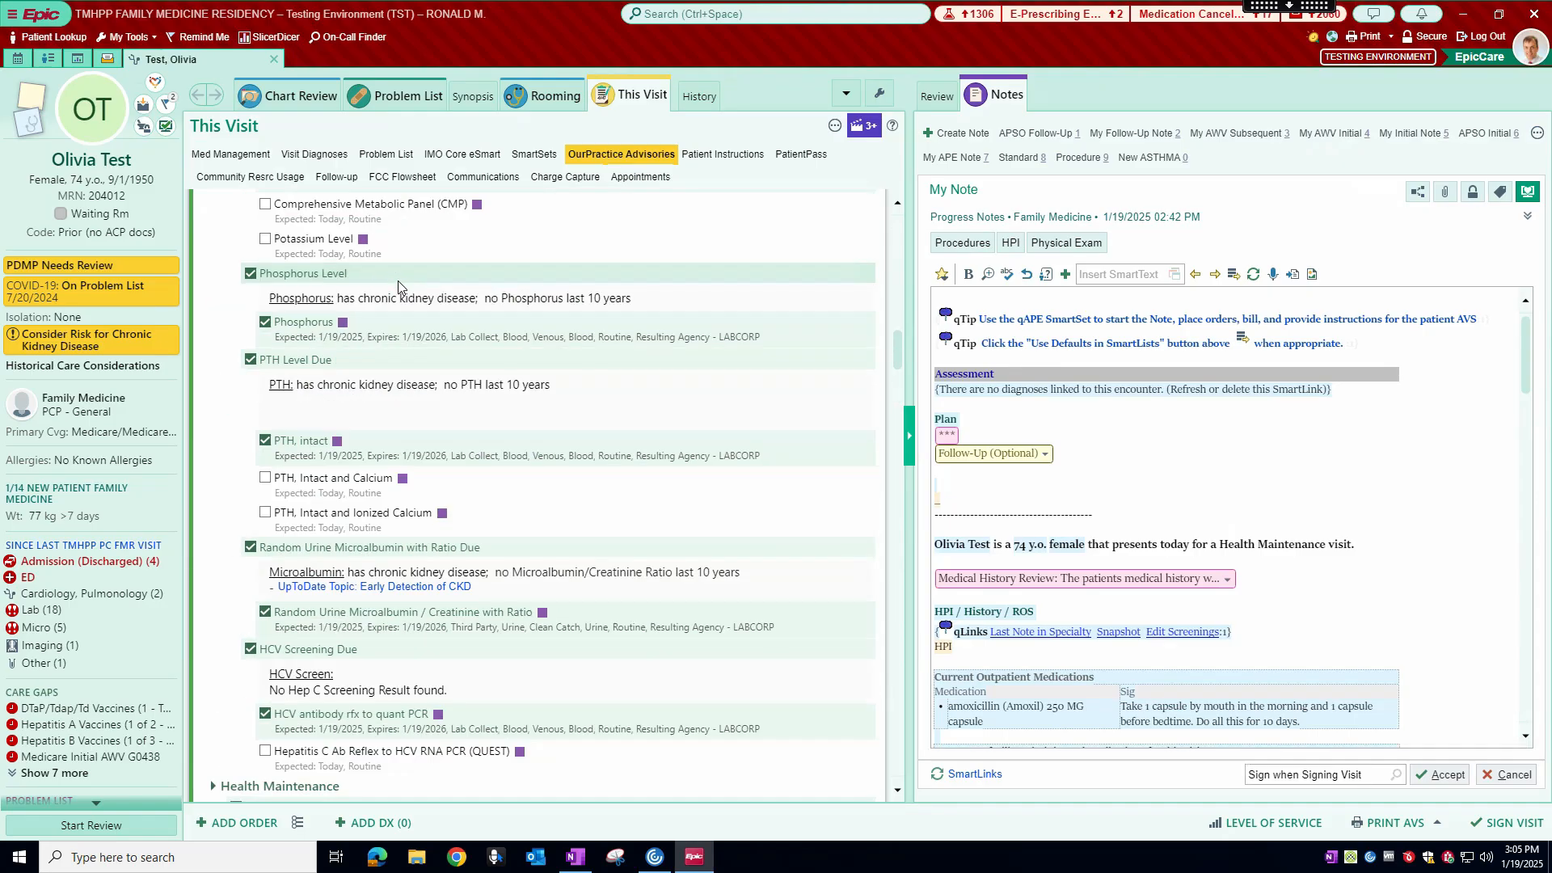
pyautogui.click(251, 303)
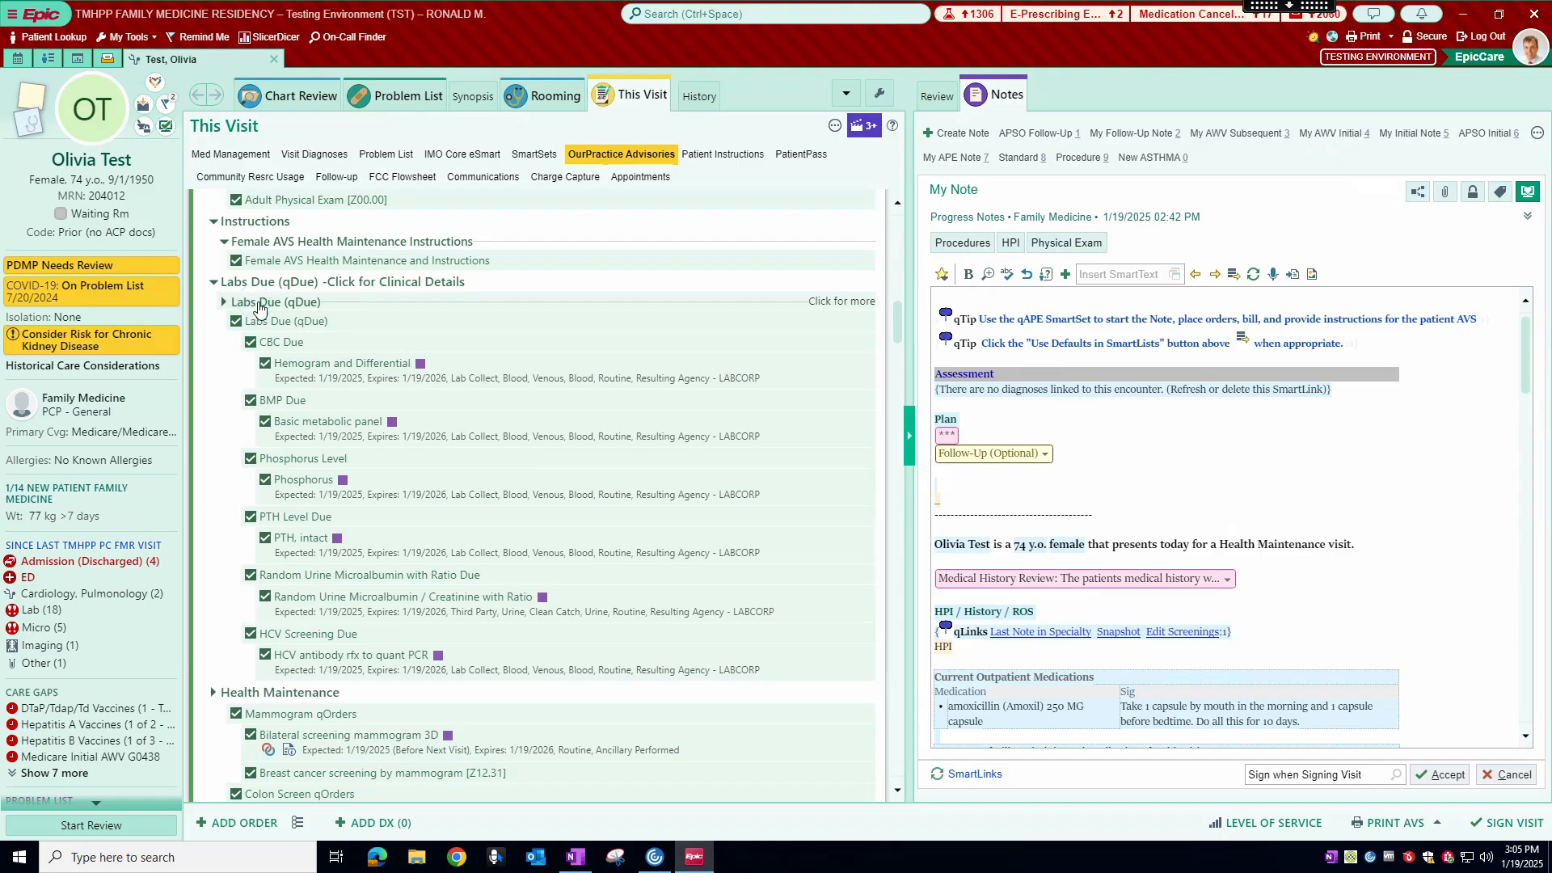
# Step: Compare the Health Maintenance orders with the patient's care gaps and expand HM Items Due to show the alternative orders
pyautogui.scroll(-1, 374, 338)
pyautogui.scroll(-2, 373, 338)
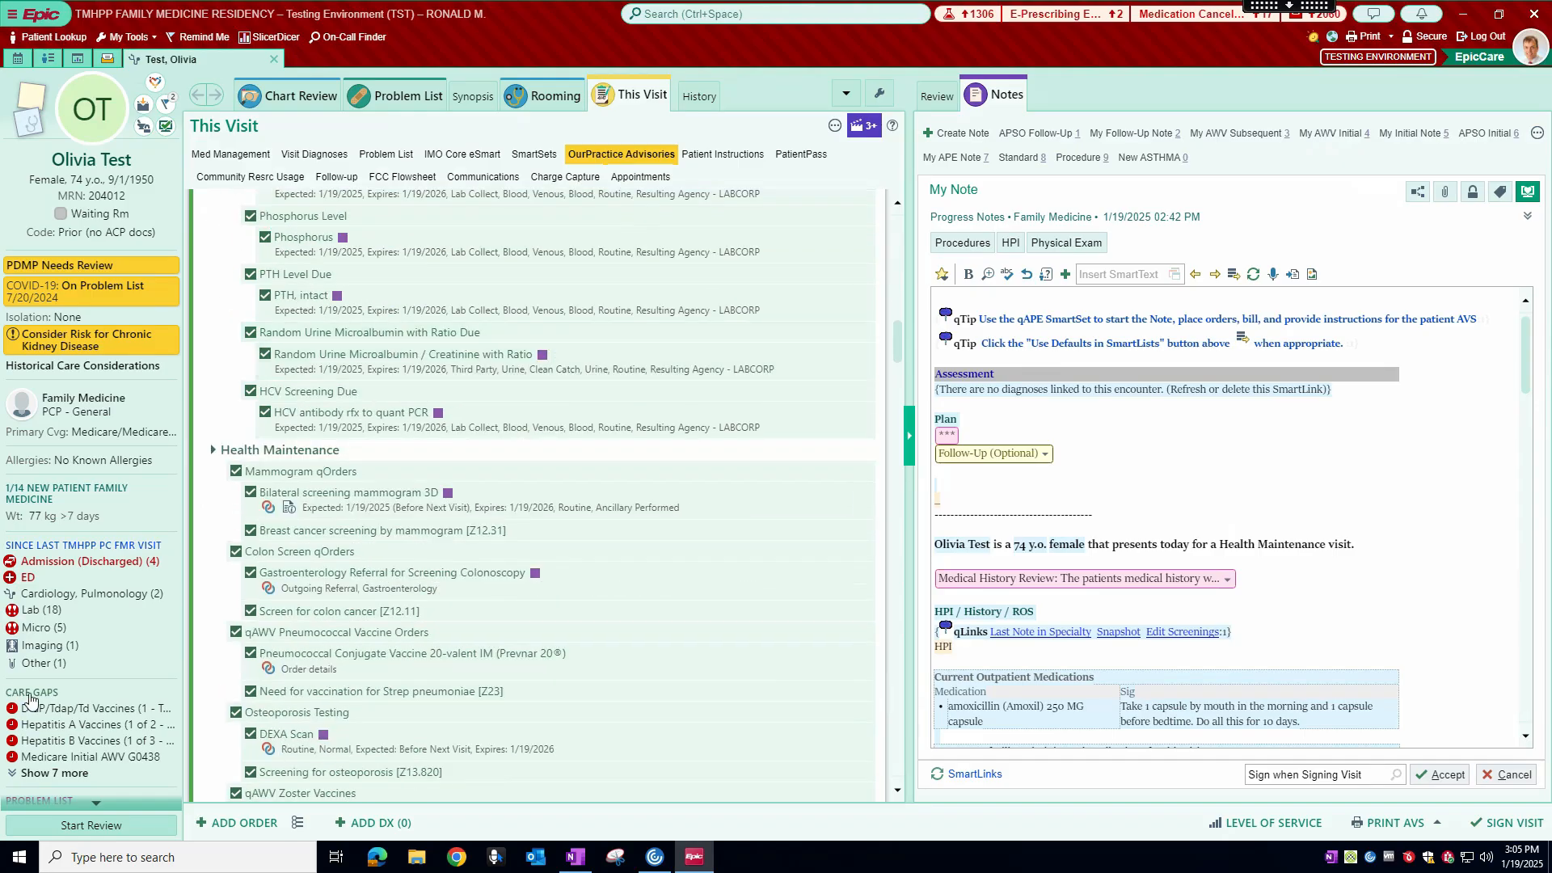
pyautogui.moveTo(46, 712)
pyautogui.scroll(-2, 340, 457)
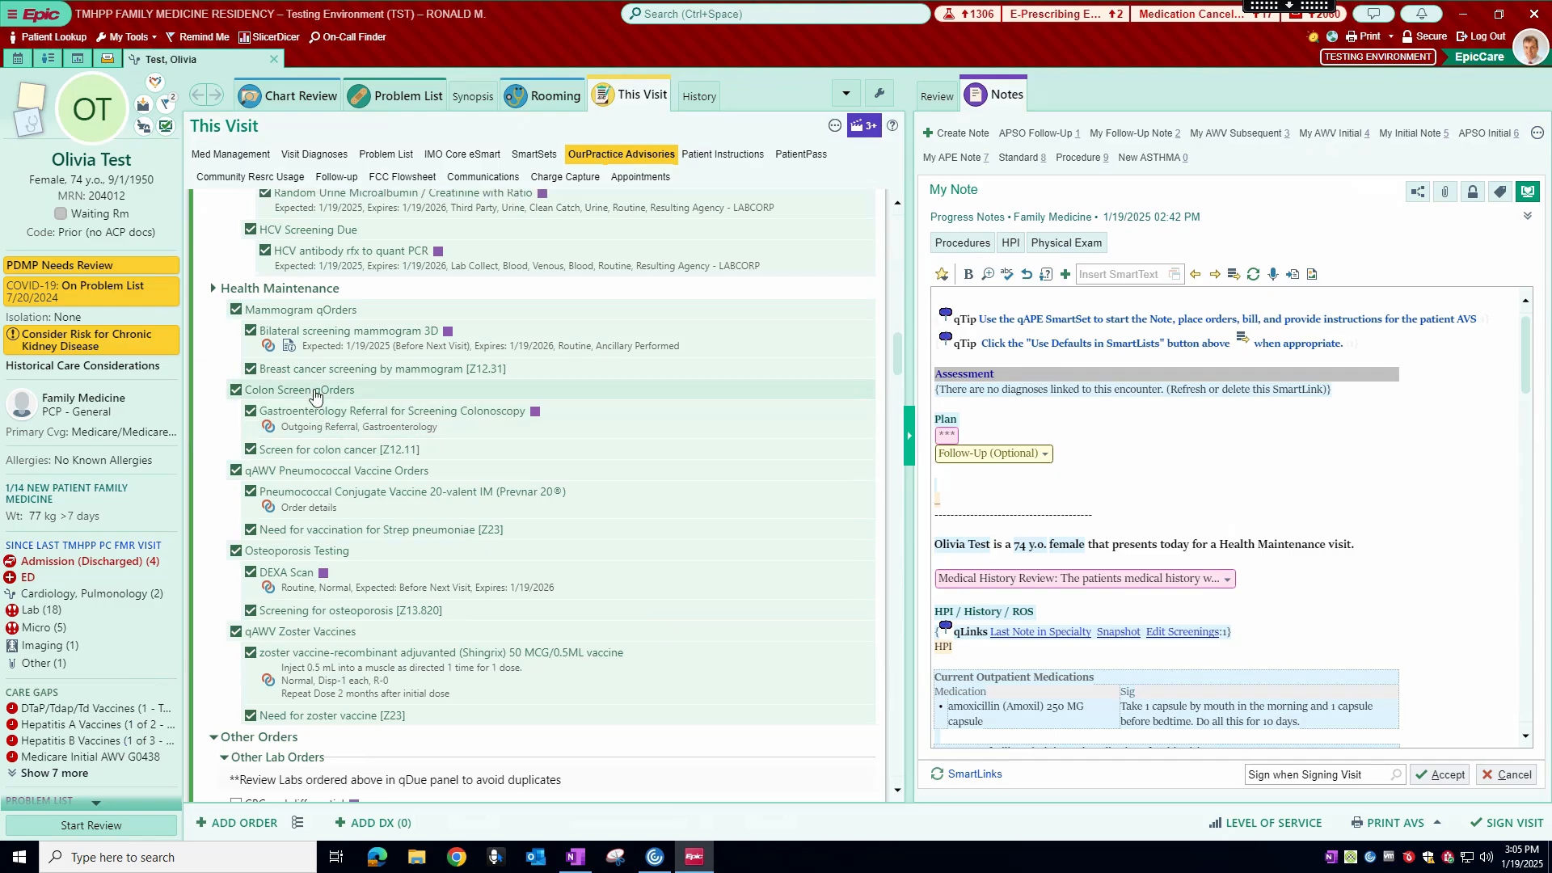
pyautogui.scroll(-1, 315, 396)
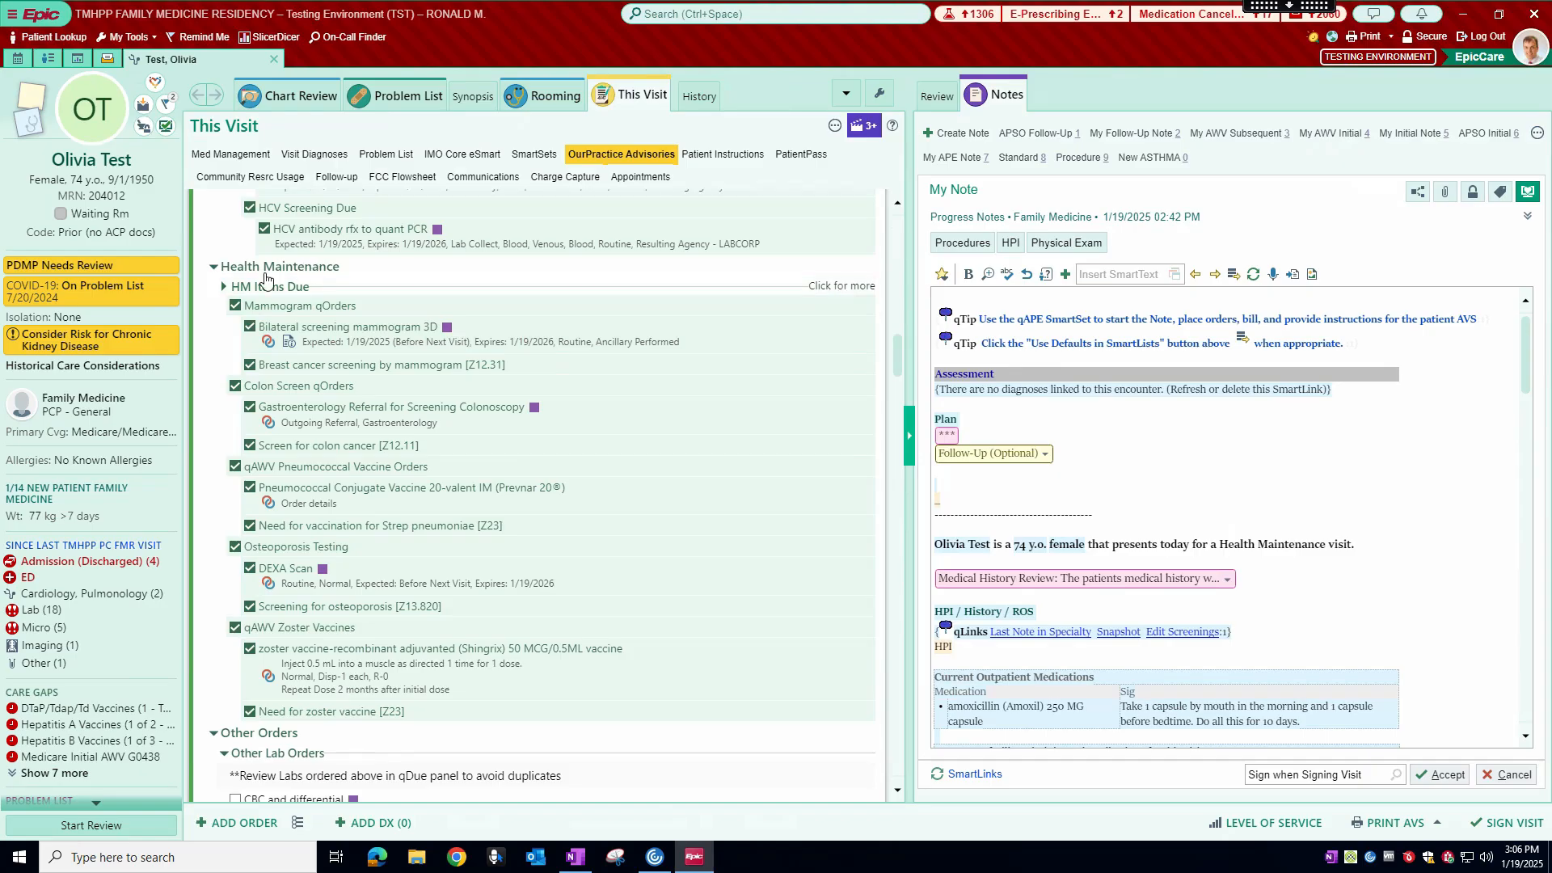
pyautogui.click(840, 291)
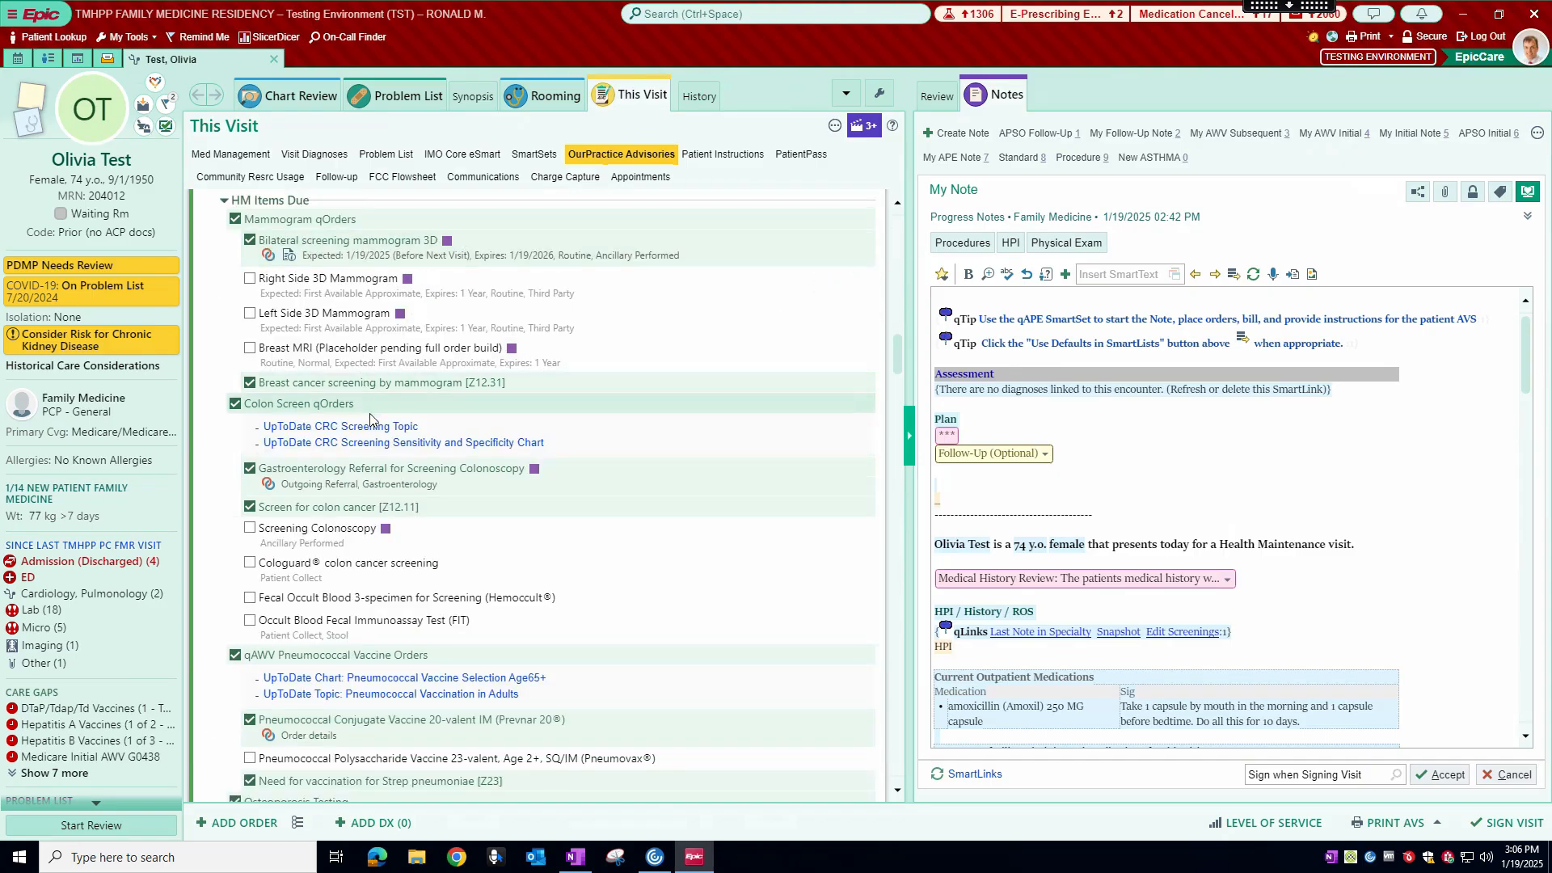
# Step: Replace the Gastroenterology Referral for Screening Colonoscopy with Cologuard colon cancer screening in the Colon Screen qOrders
pyautogui.scroll(-2, 349, 414)
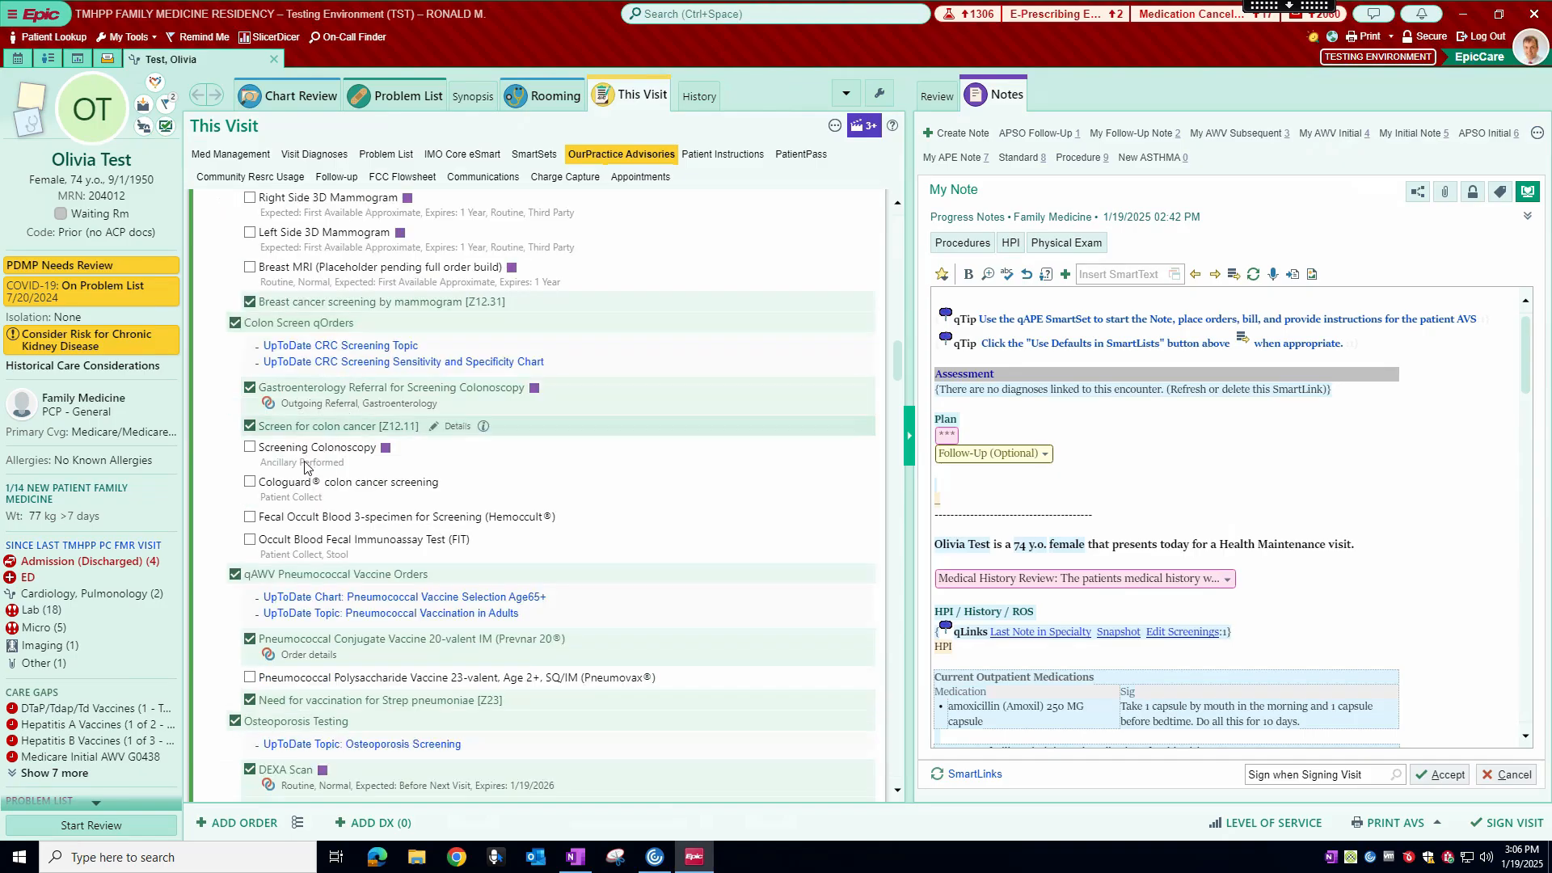
pyautogui.click(249, 388)
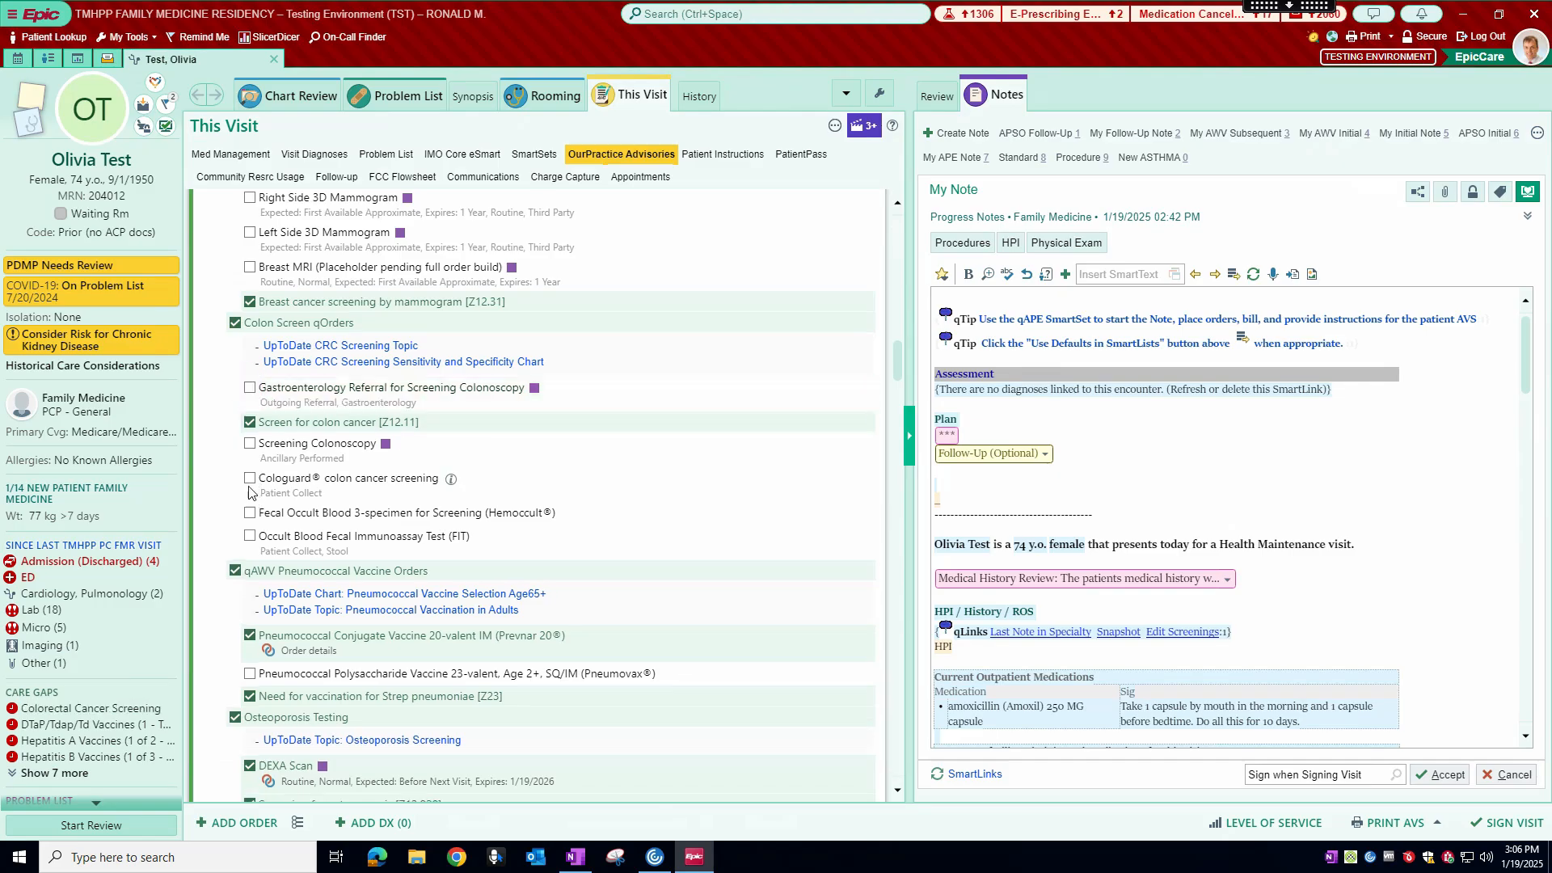
pyautogui.click(249, 481)
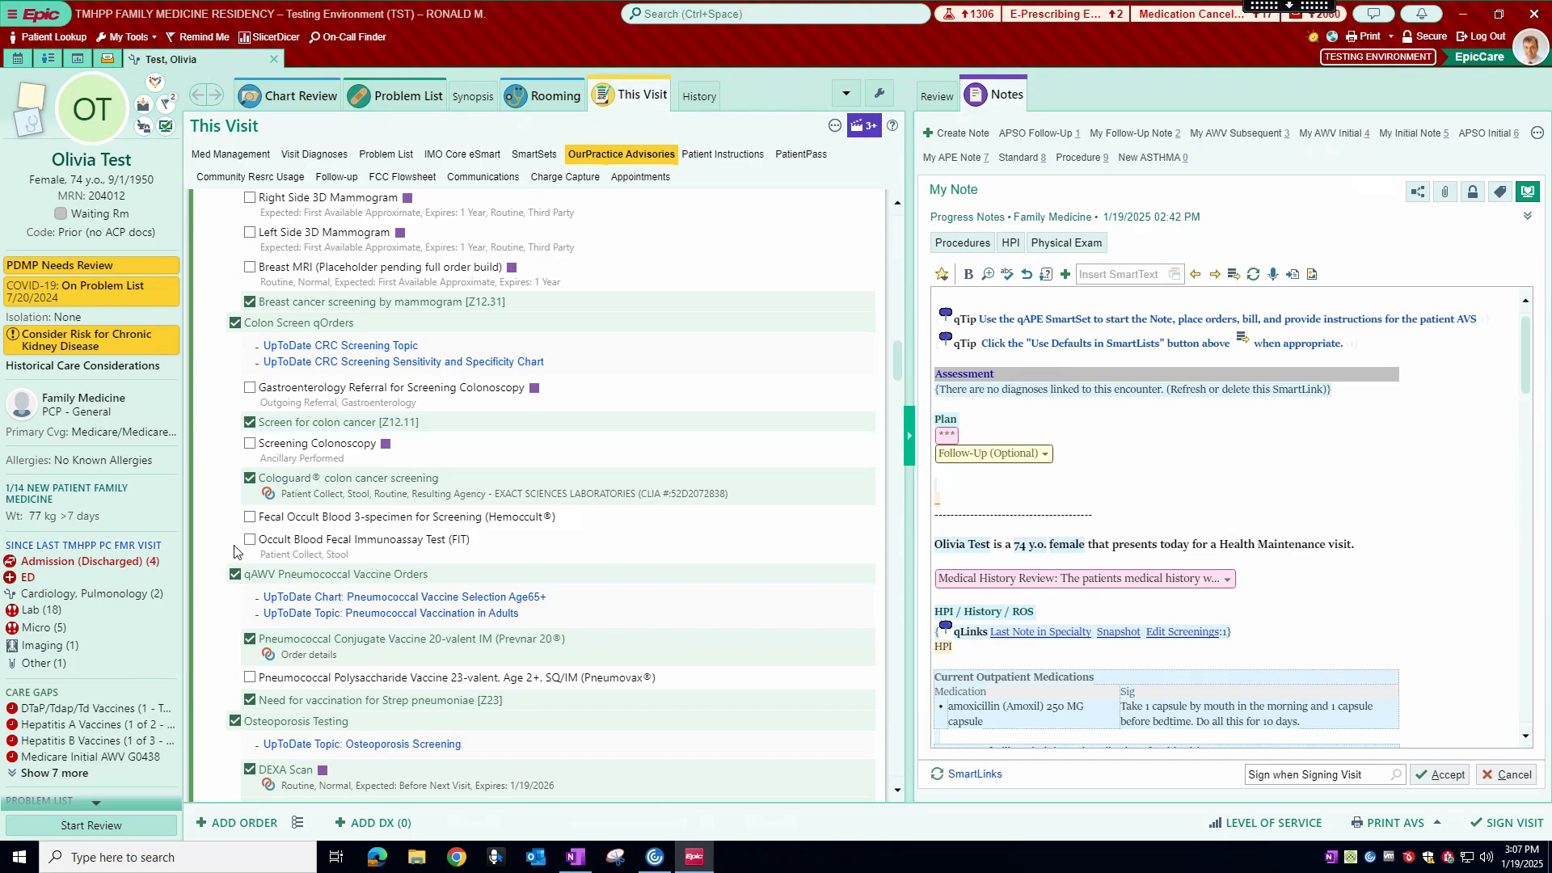
# Step: Look over the pneumococcal vaccine, osteoporosis testing, zoster vaccine and other lab orders in the SmartSet
pyautogui.scroll(-3, 435, 439)
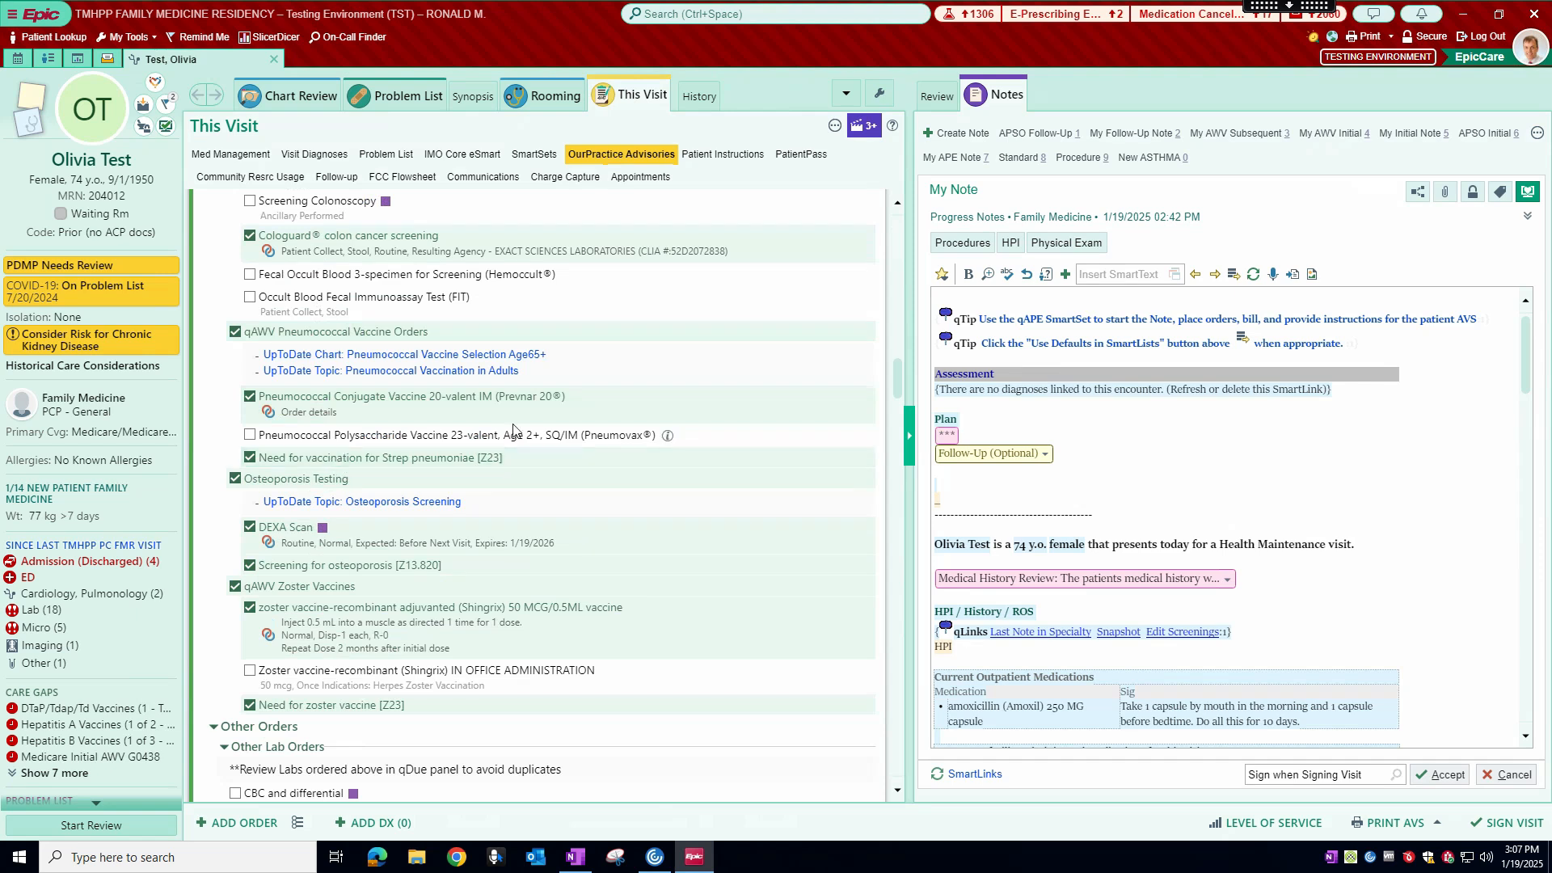
pyautogui.scroll(-1, 552, 475)
pyautogui.scroll(-1, 552, 475)
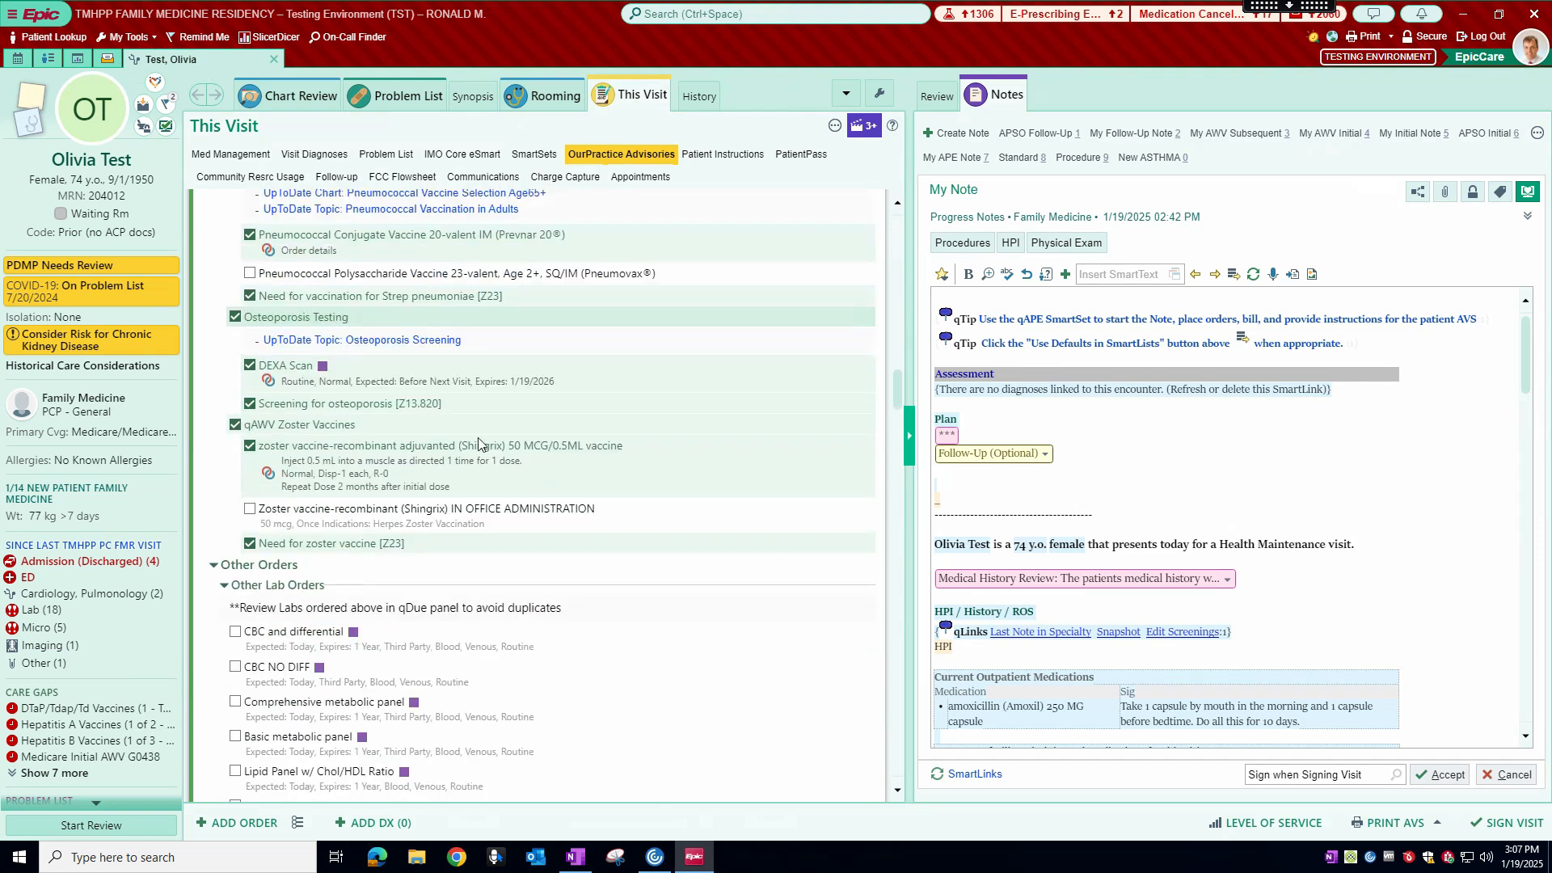
pyautogui.scroll(7, 347, 308)
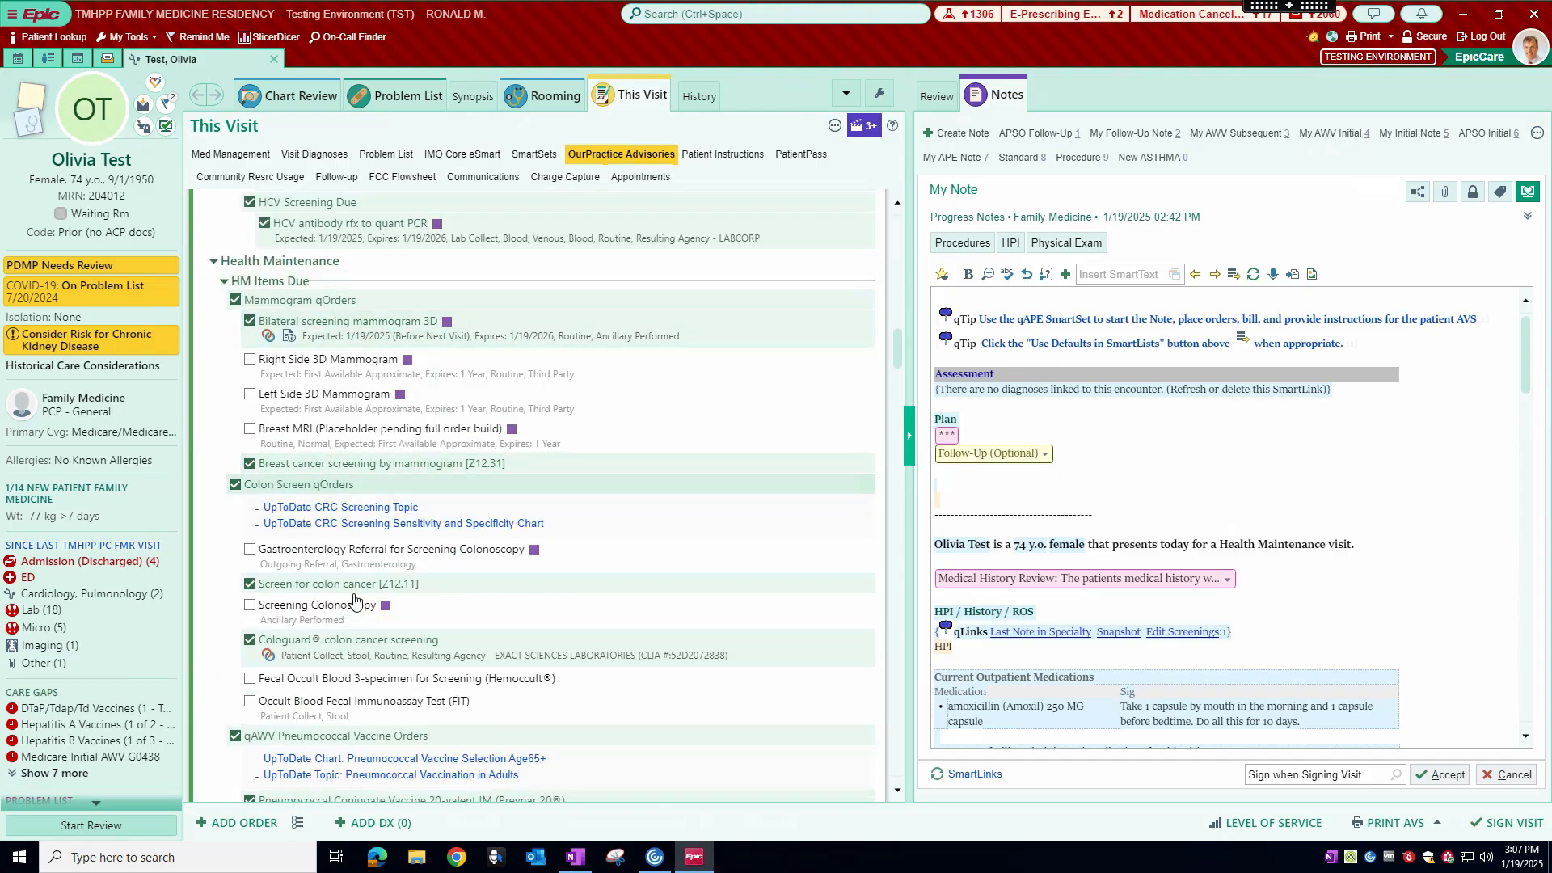
pyautogui.scroll(-5, 365, 521)
# Step: Show the Labs Due (qDue) details again, check the CBC, BMP, phosphorus and PTH alternatives, and collapse the section
pyautogui.scroll(10, 365, 516)
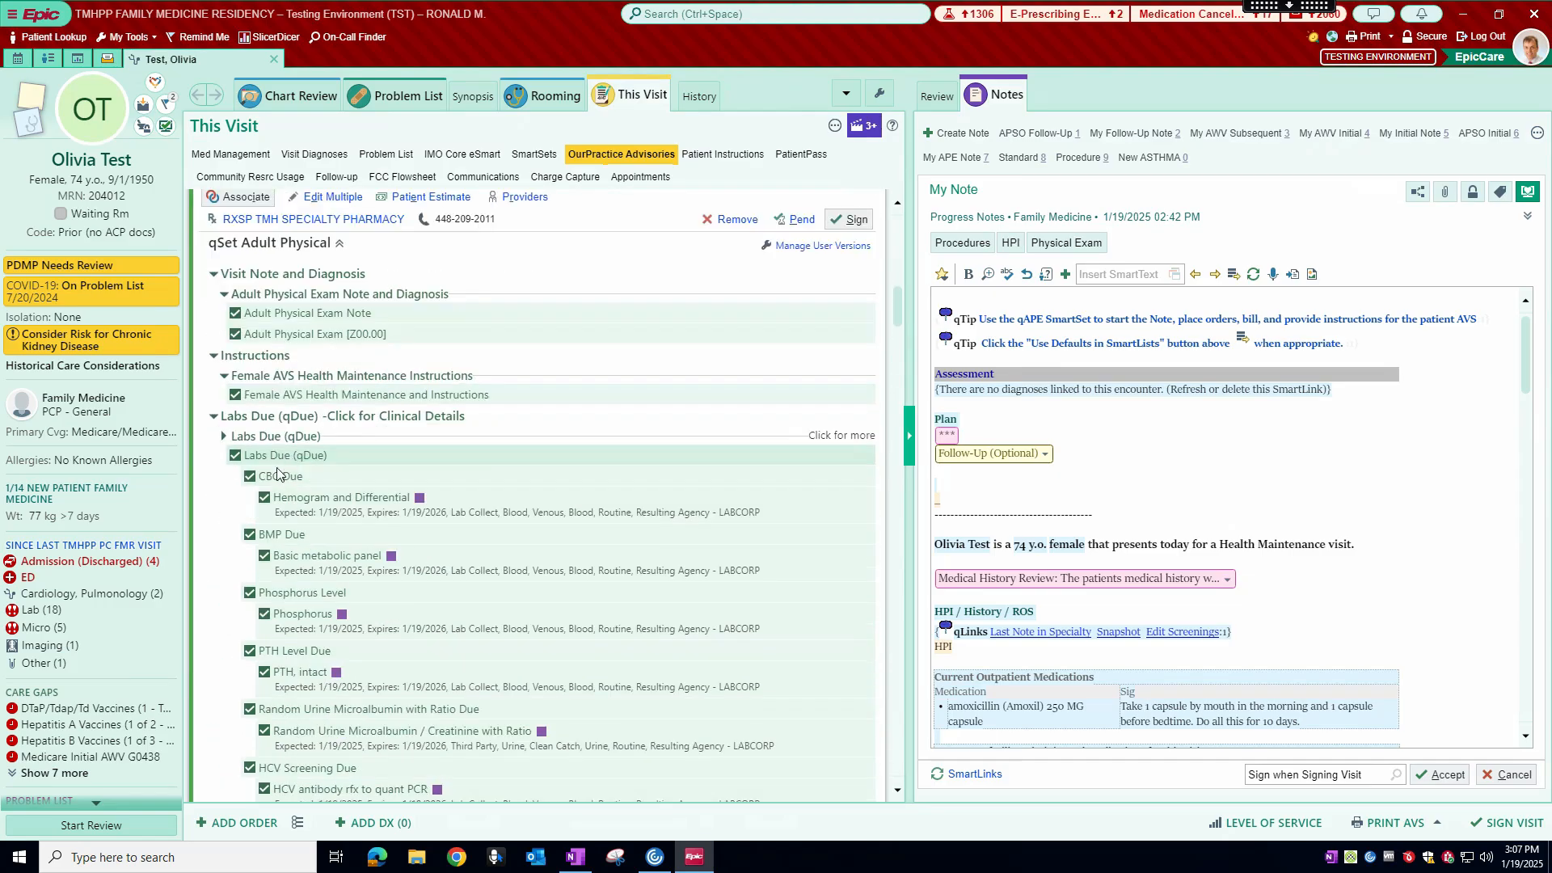
pyautogui.click(280, 436)
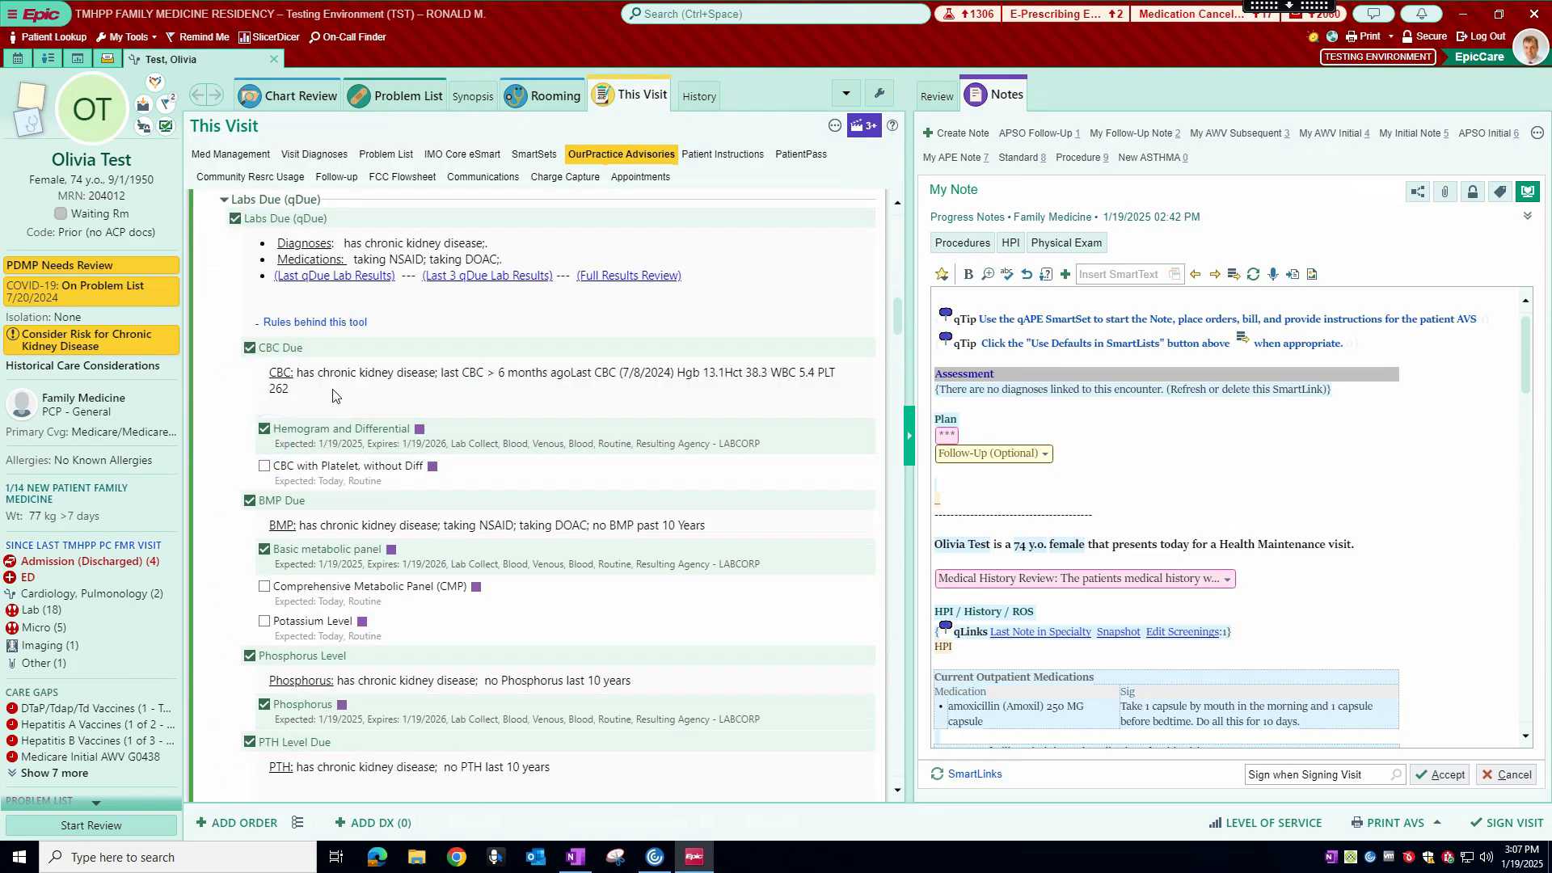
pyautogui.scroll(-3, 333, 388)
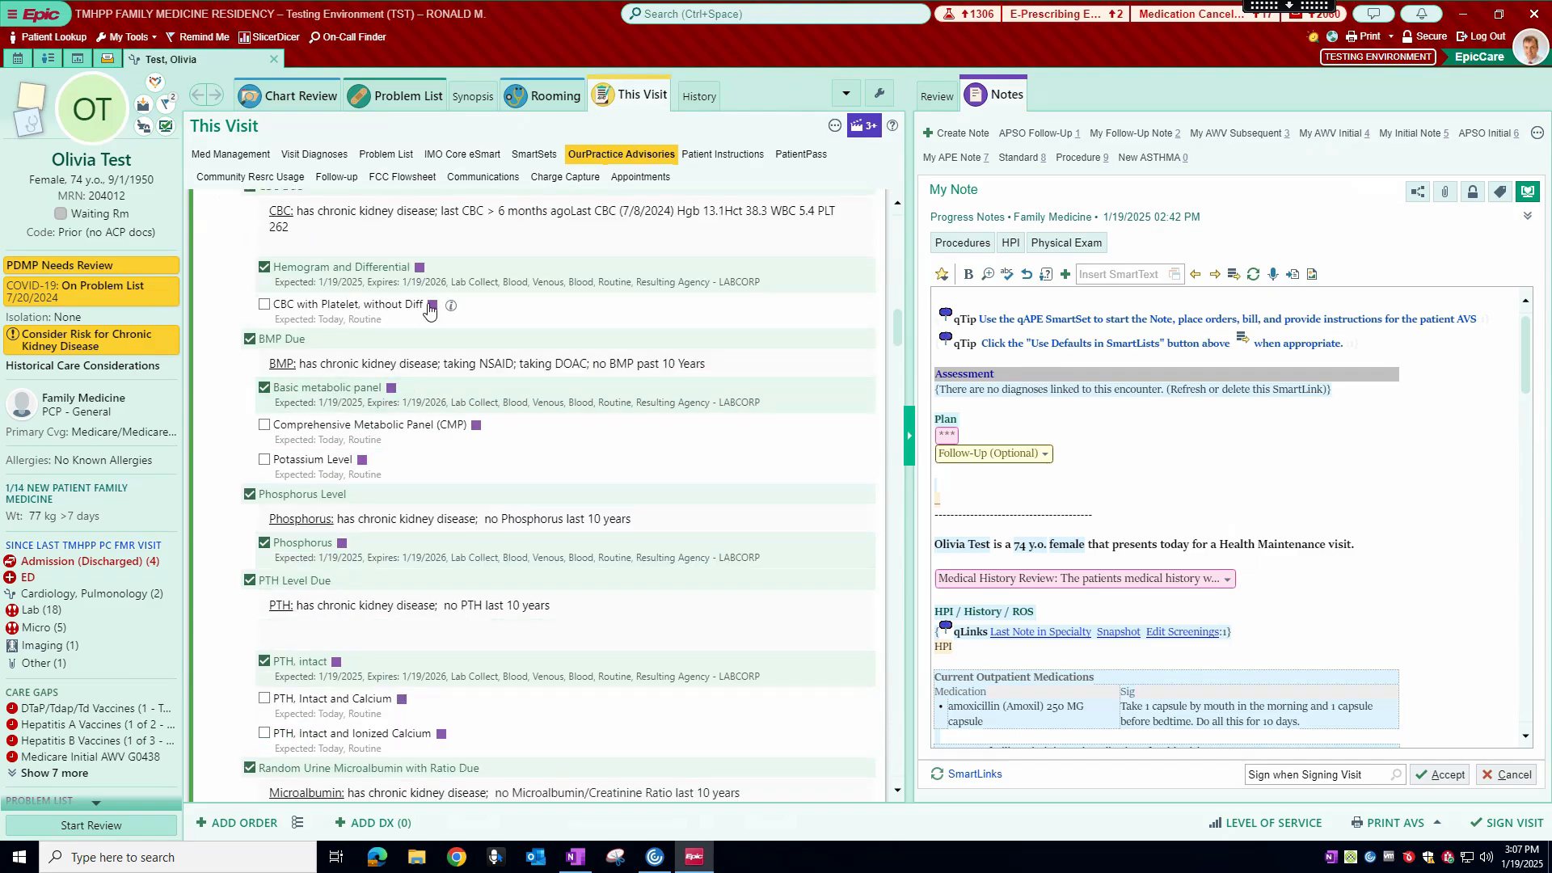
pyautogui.scroll(-2, 353, 413)
pyautogui.scroll(10, 351, 406)
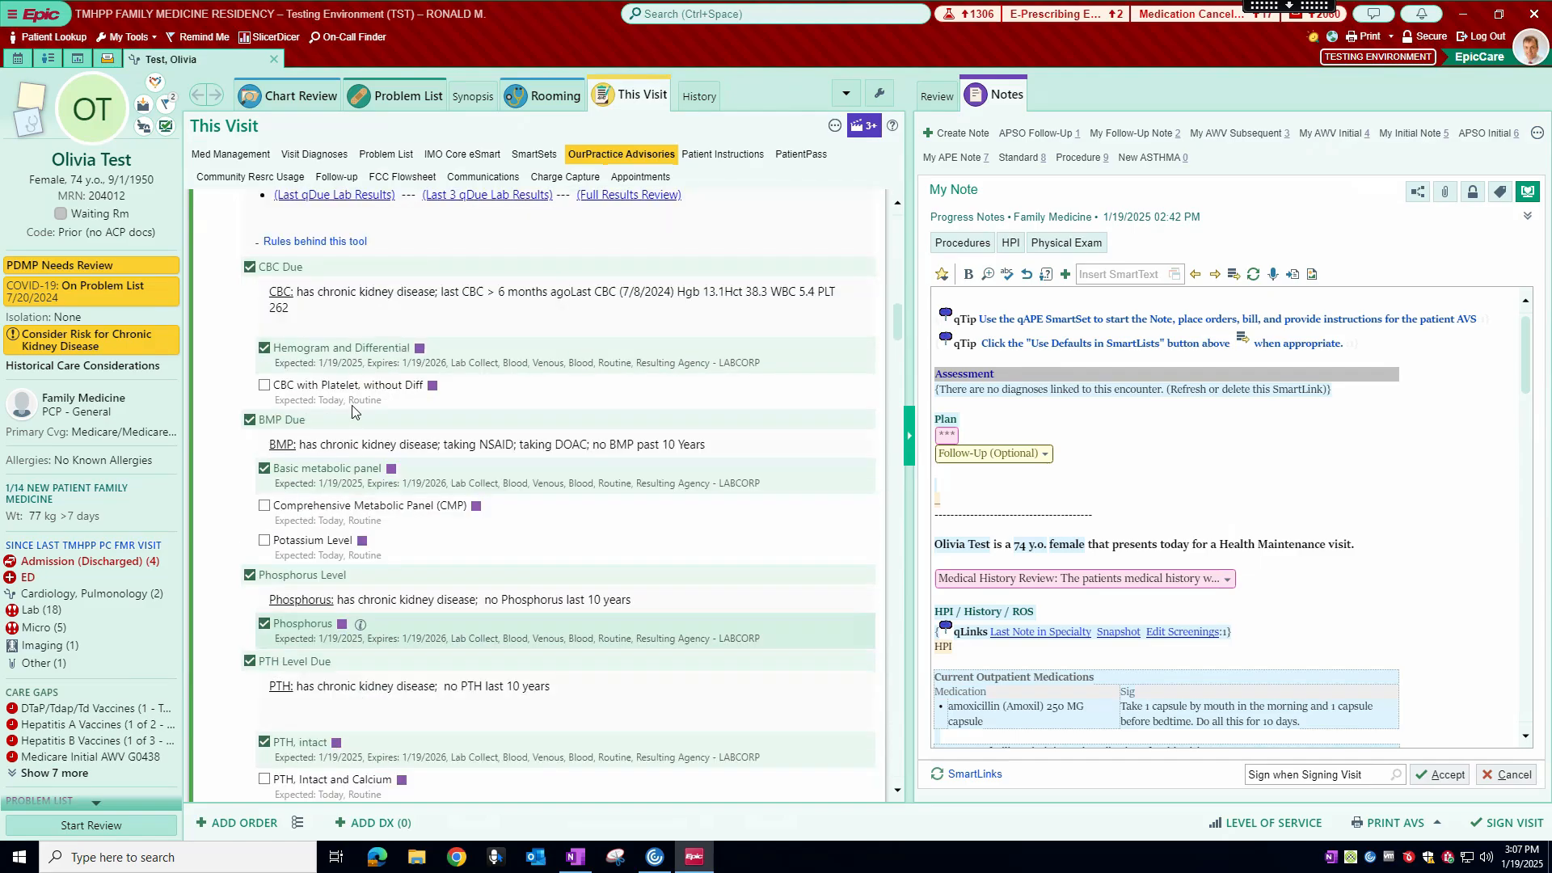
pyautogui.click(266, 371)
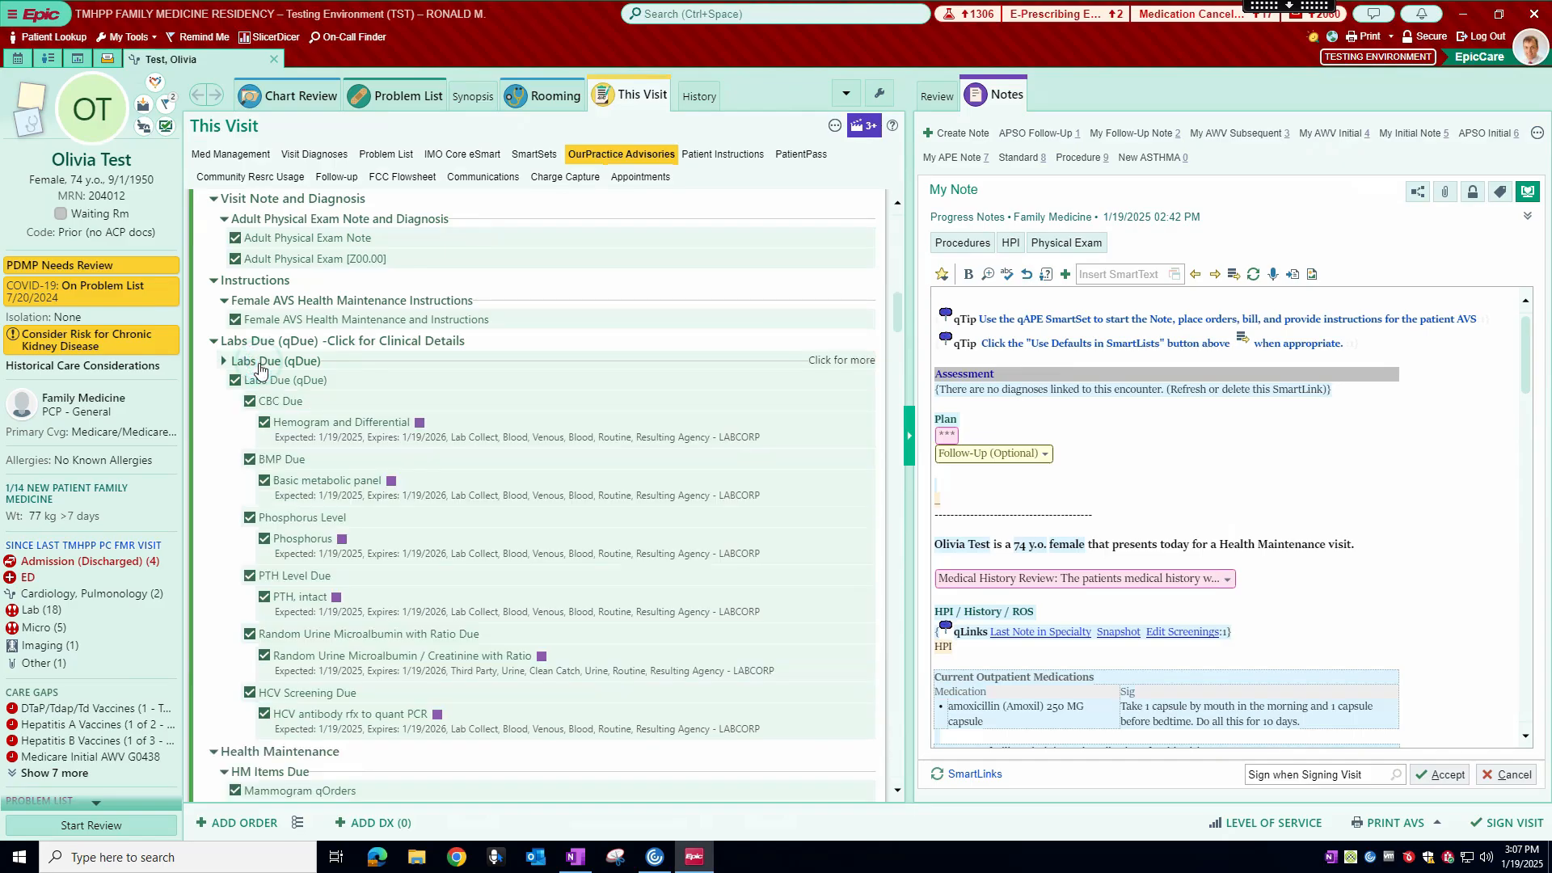
# Step: Collapse and re-expand HM Items Due, and look over the mammogram, colon screening, vaccine and osteoporosis orders
pyautogui.scroll(-4, 316, 445)
pyautogui.scroll(-2, 323, 485)
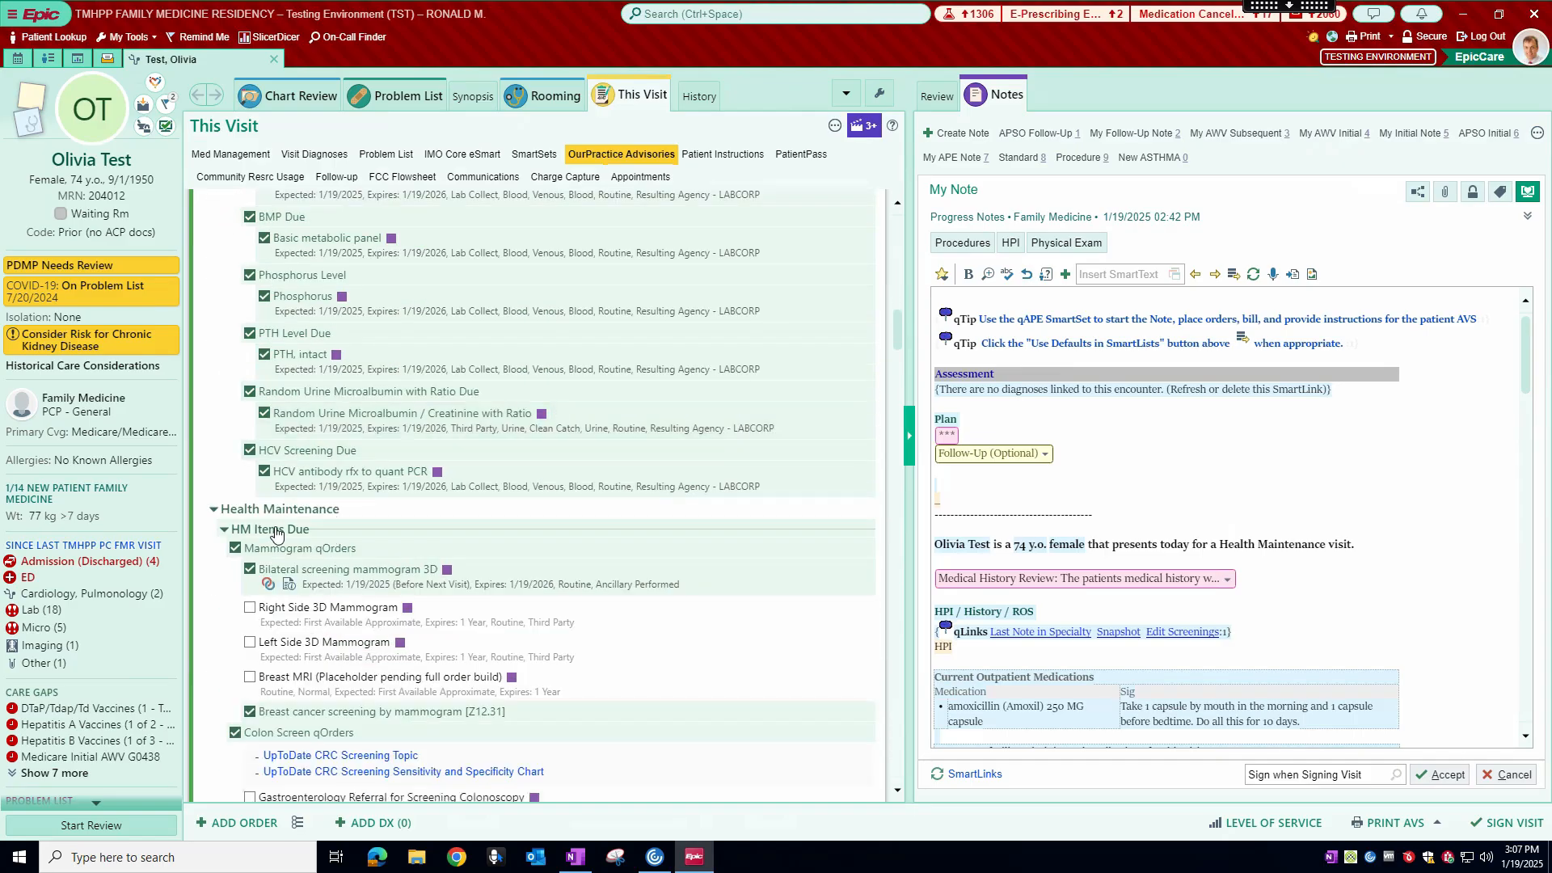
pyautogui.click(275, 530)
pyautogui.scroll(-4, 308, 517)
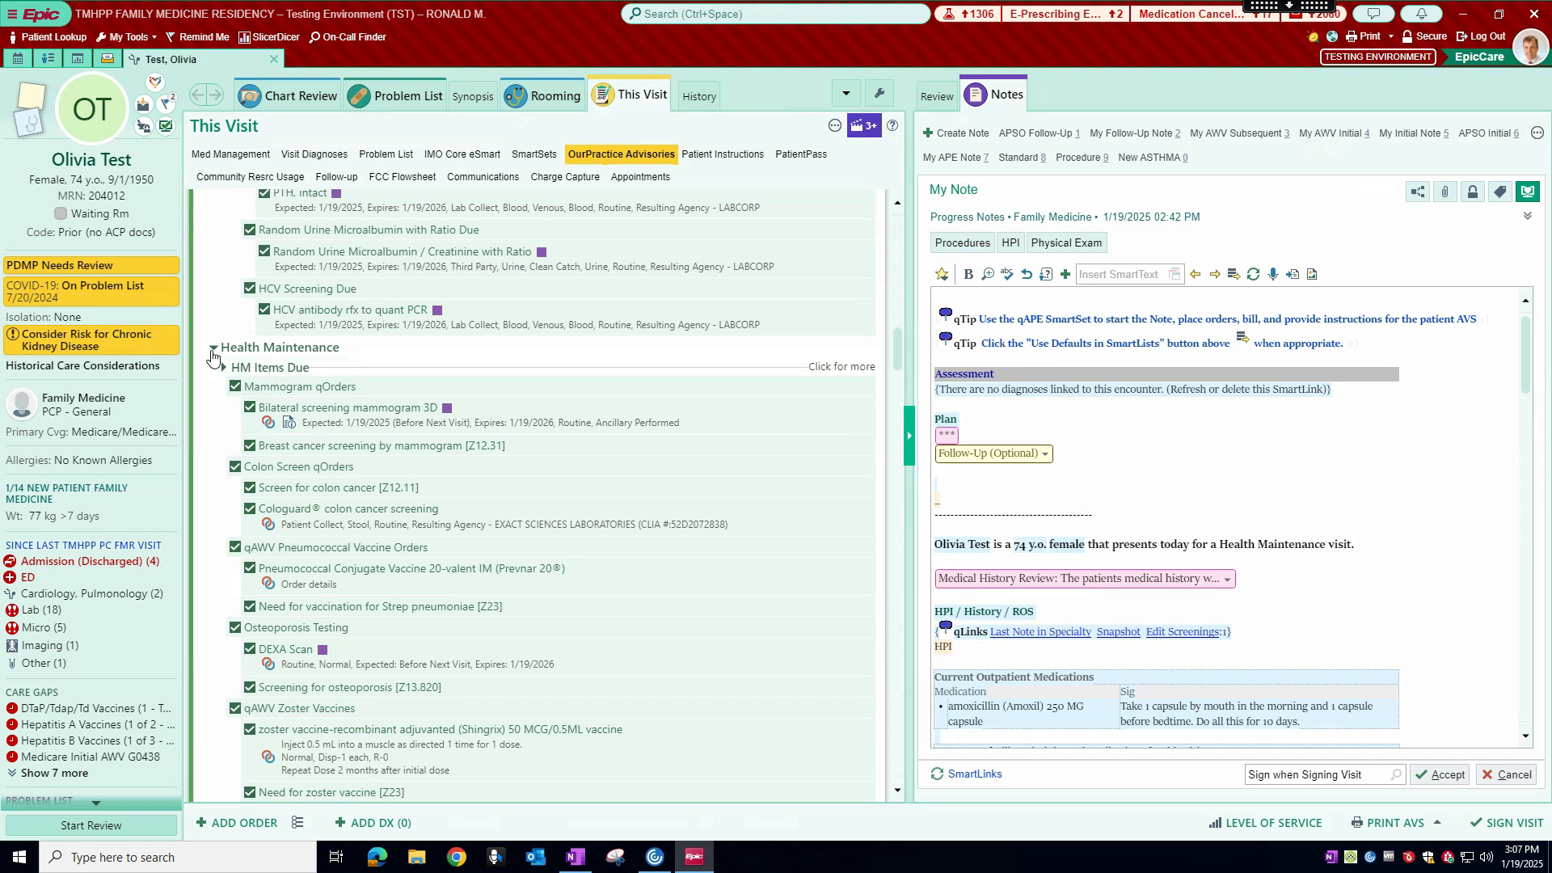
pyautogui.click(229, 372)
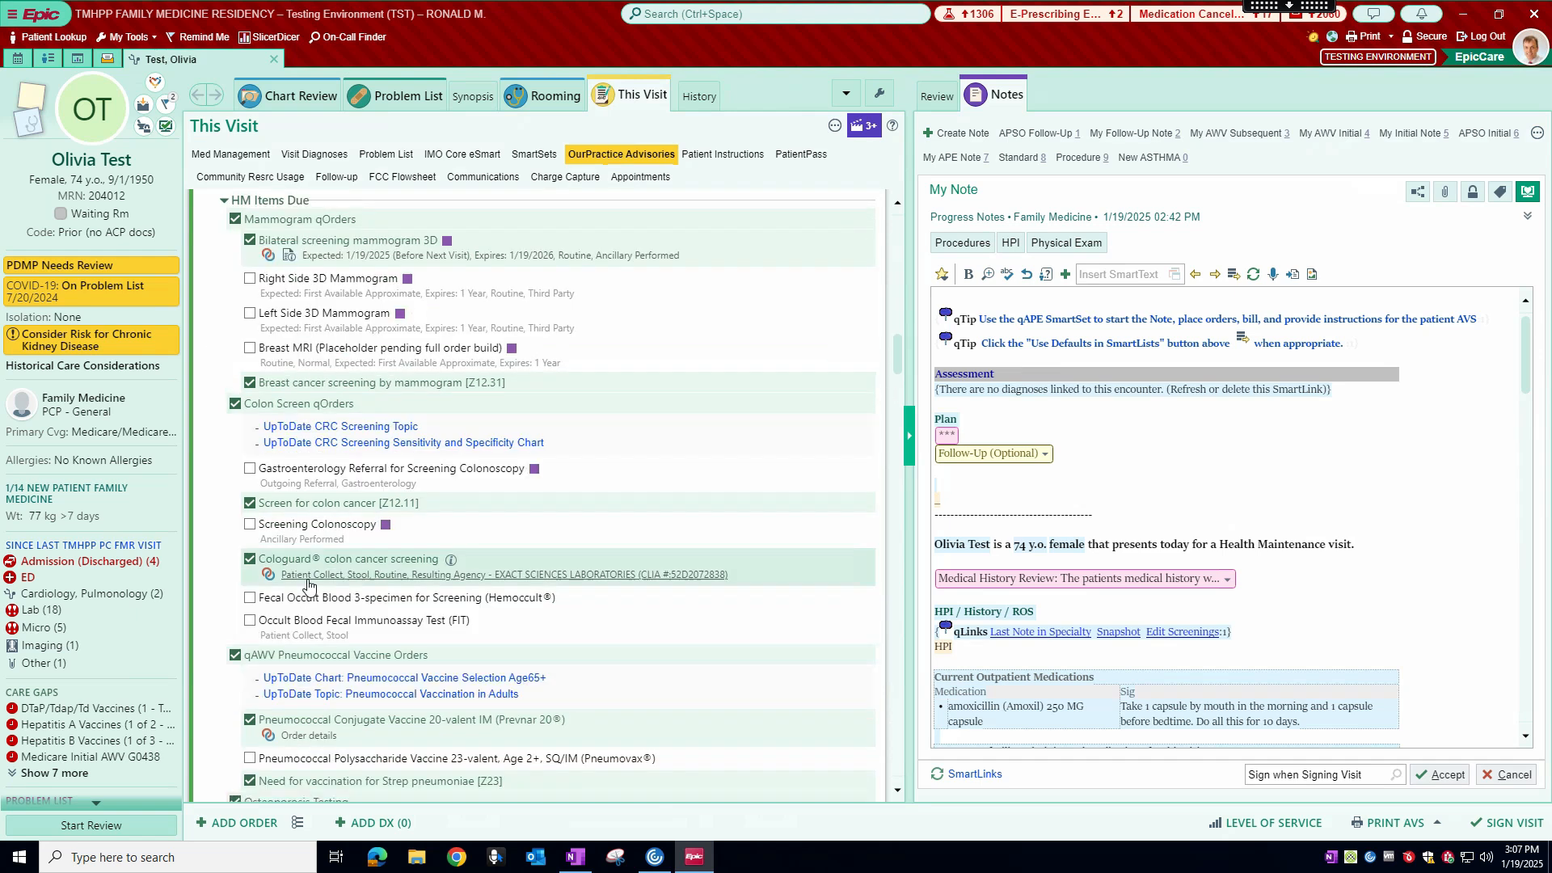
pyautogui.scroll(-7, 314, 572)
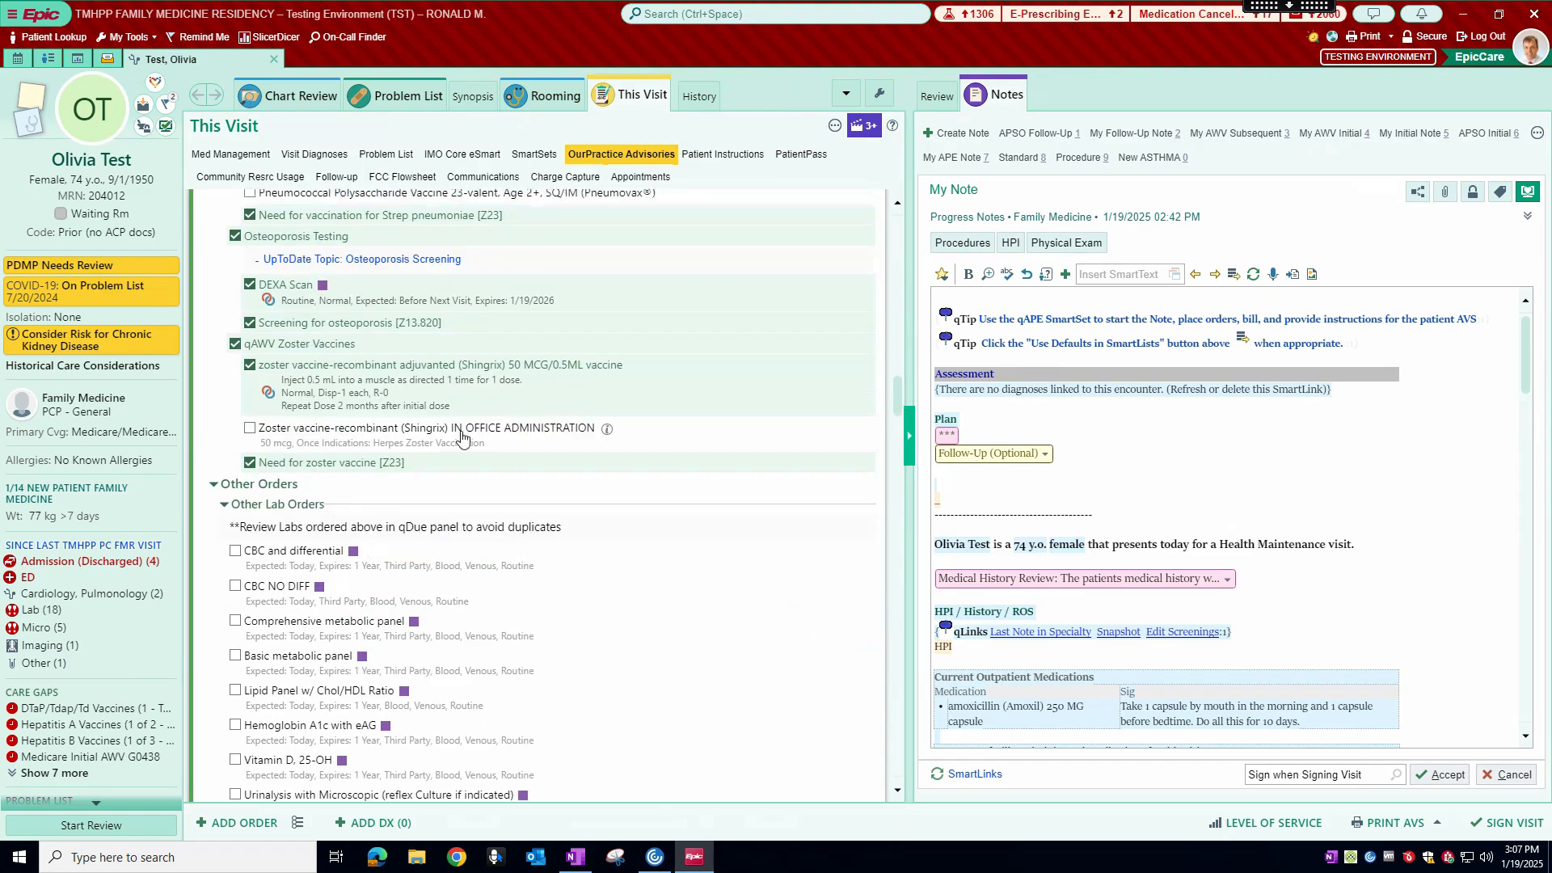
# Step: Compare the Other Lab Orders list with the Labs Due (qDue) orders to check for duplicates
pyautogui.scroll(-3, 424, 392)
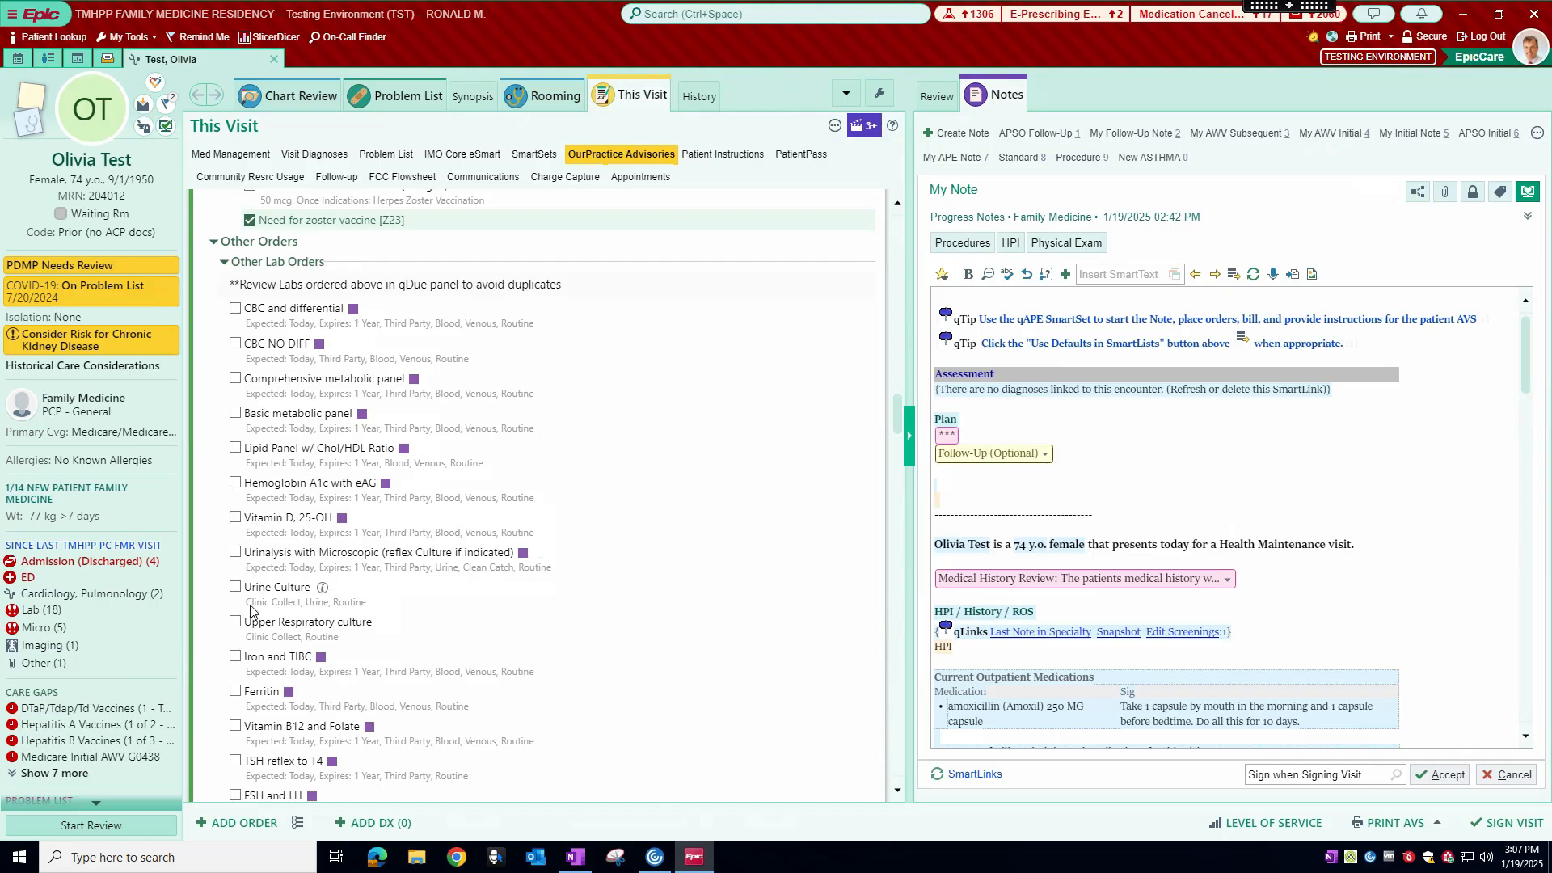
pyautogui.scroll(-1, 294, 564)
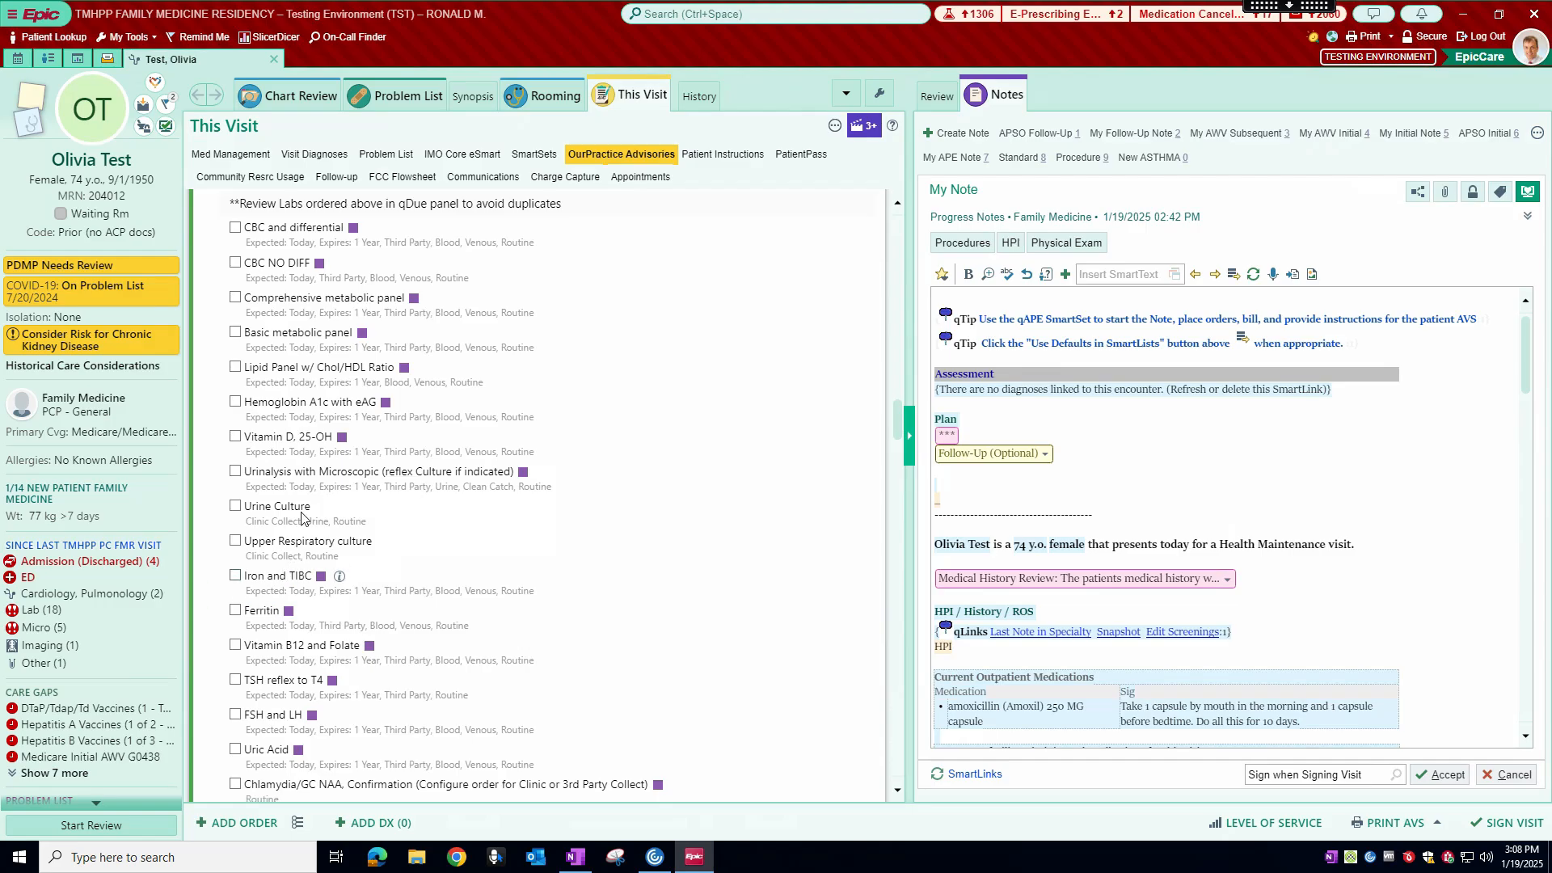
pyautogui.scroll(1, 301, 517)
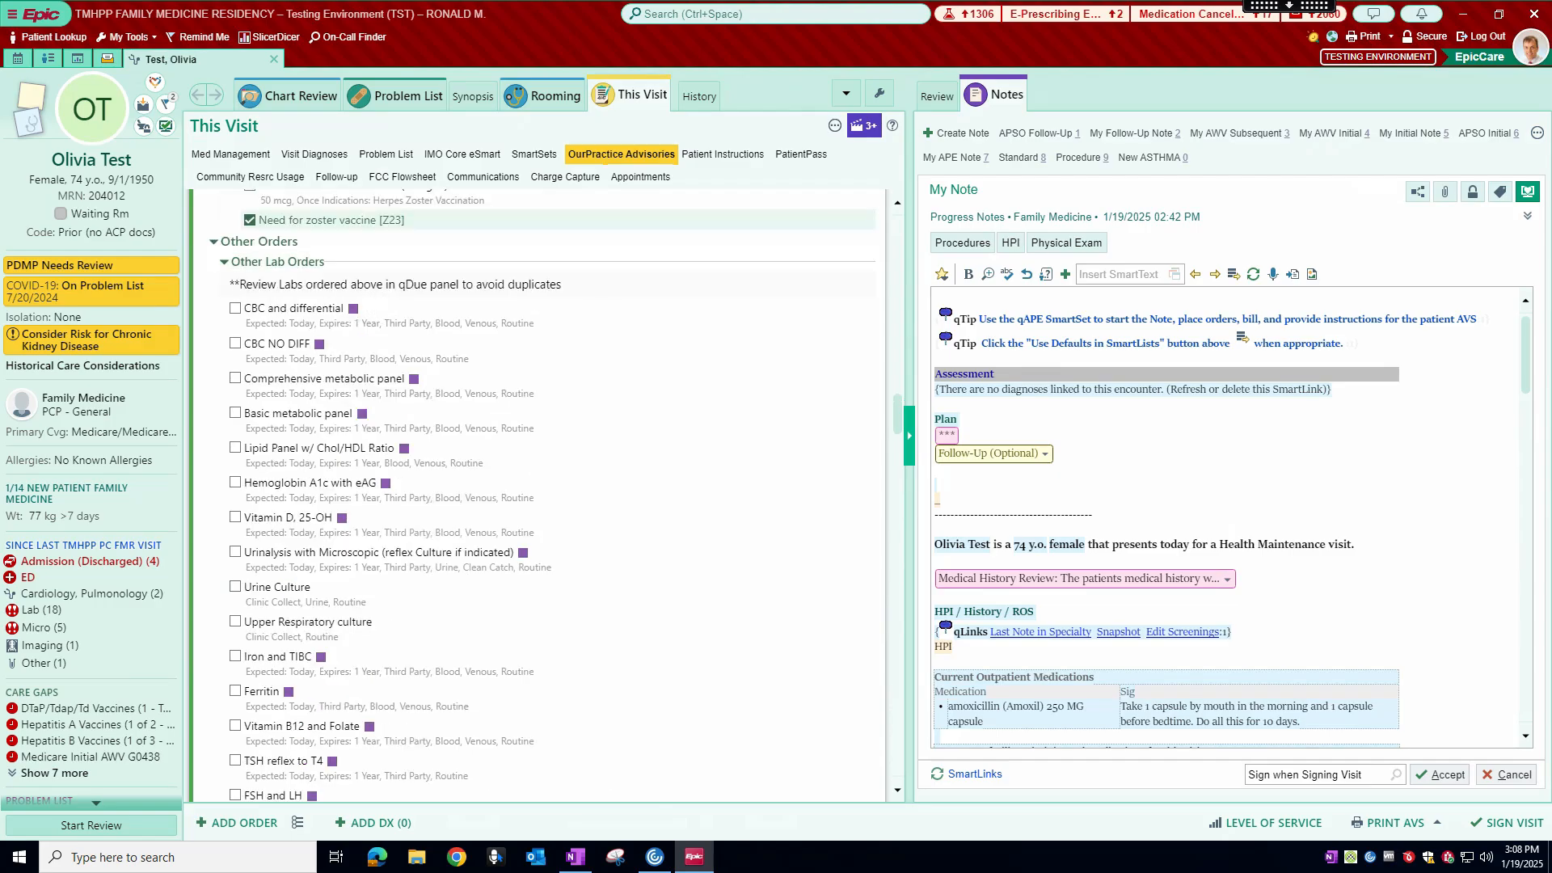
pyautogui.scroll(8, 450, 332)
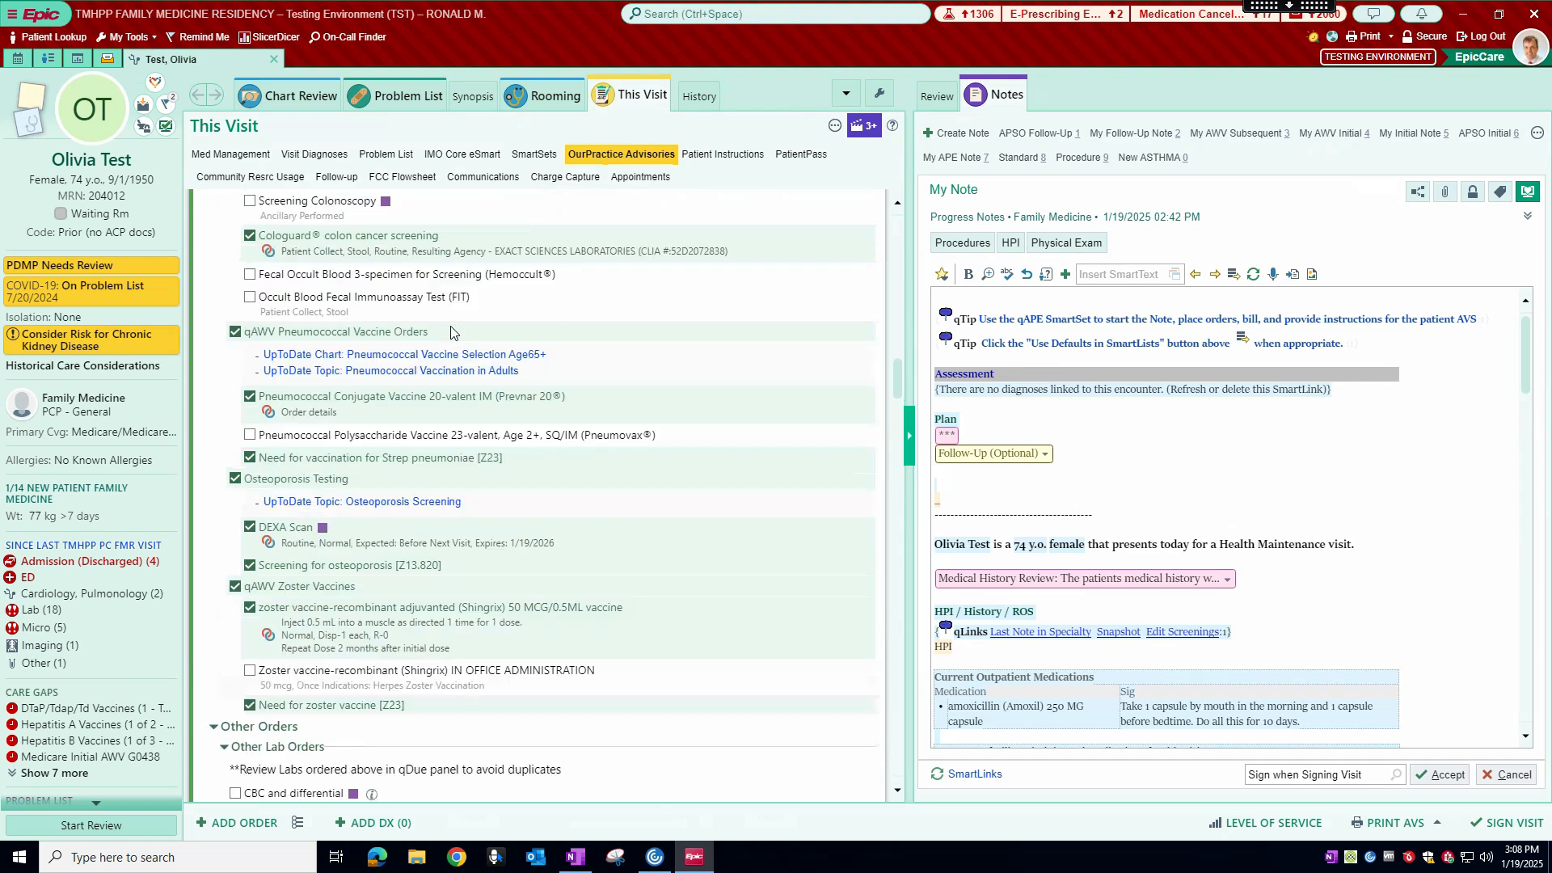
pyautogui.scroll(7, 450, 333)
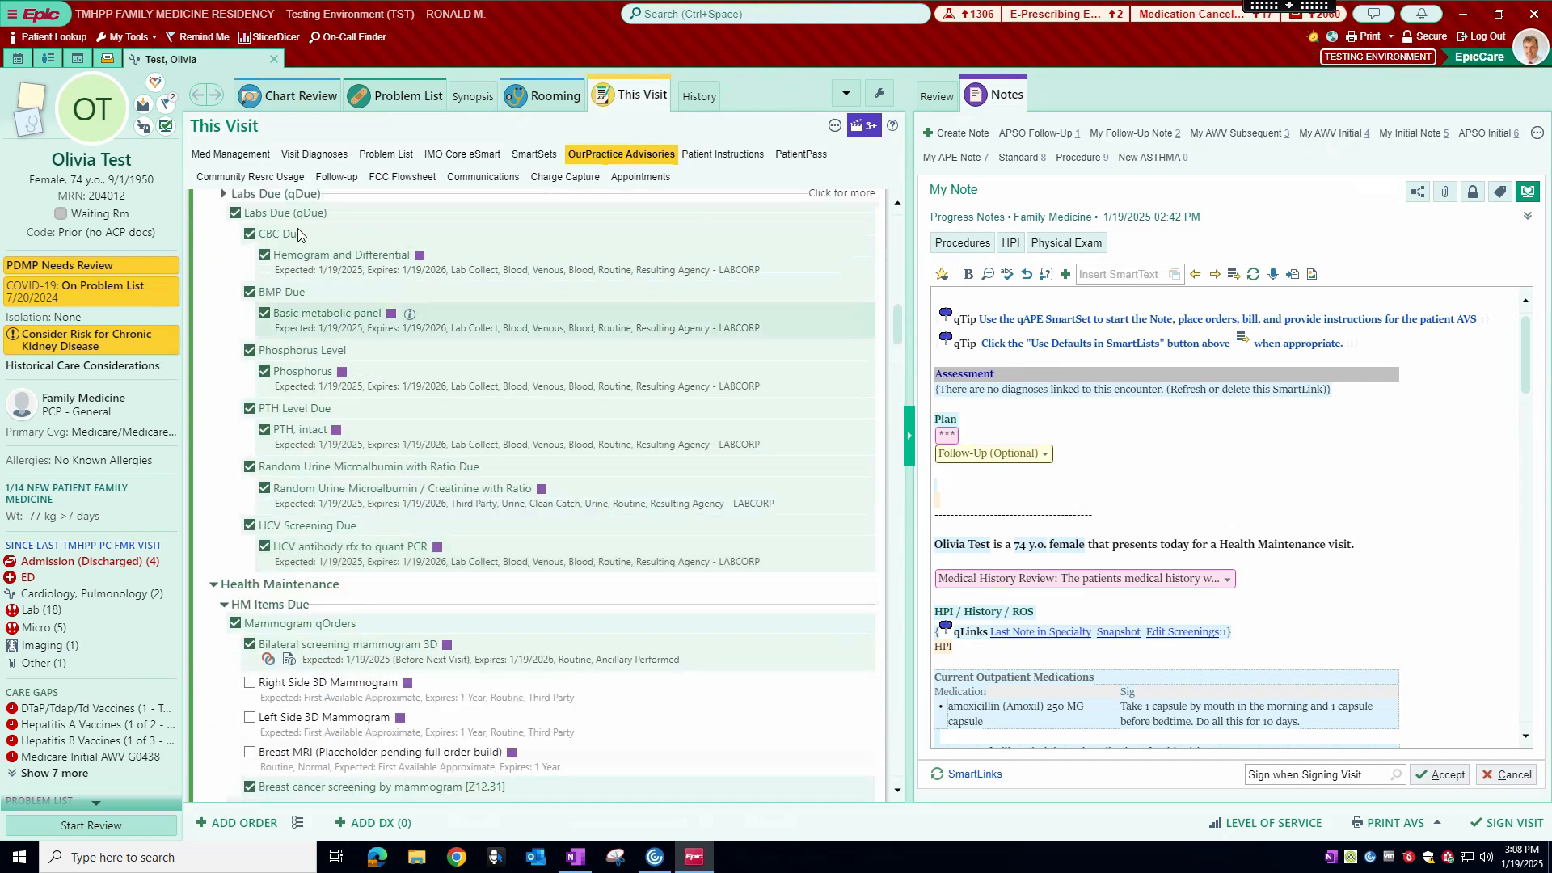
# Step: Look through the Other Lab Orders list from the CBC down to the point-of-care tests
pyautogui.scroll(-15, 301, 295)
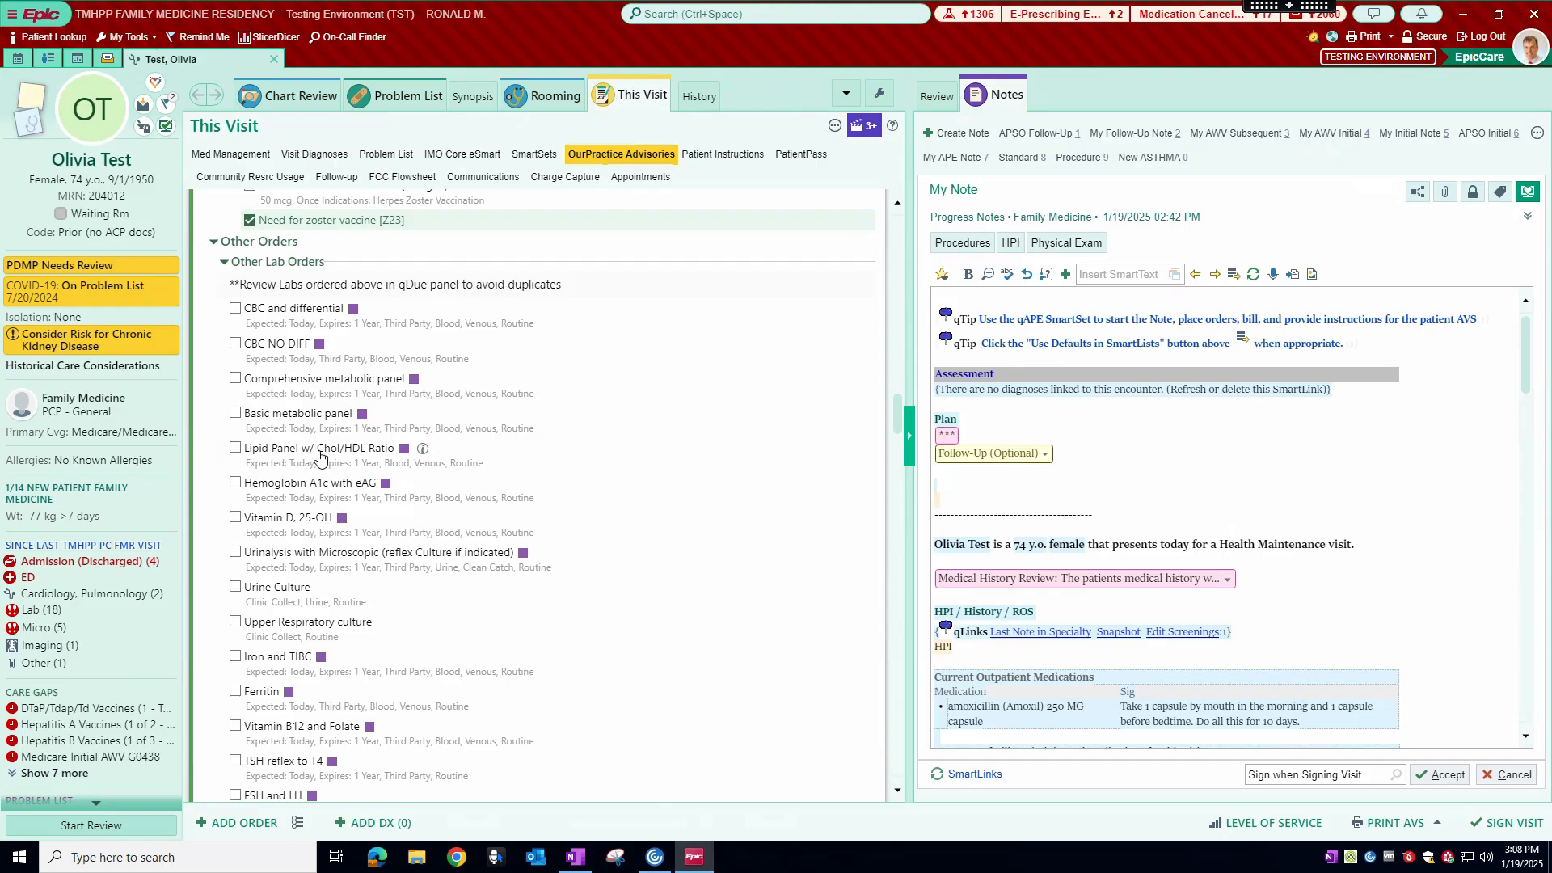
pyautogui.scroll(-3, 270, 443)
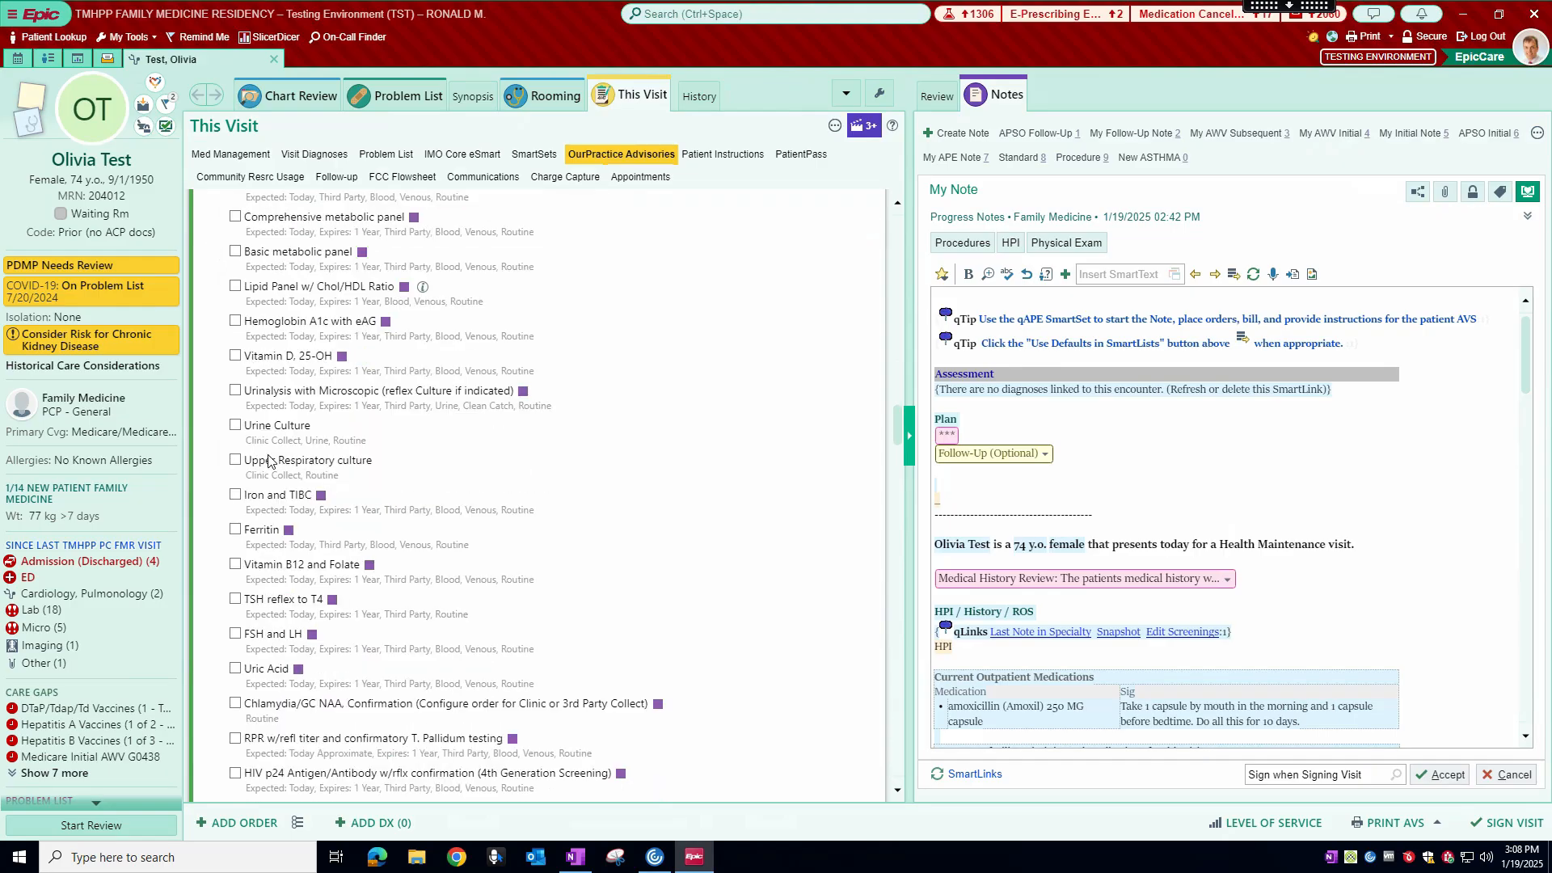
pyautogui.scroll(-2, 270, 460)
pyautogui.scroll(-3, 271, 445)
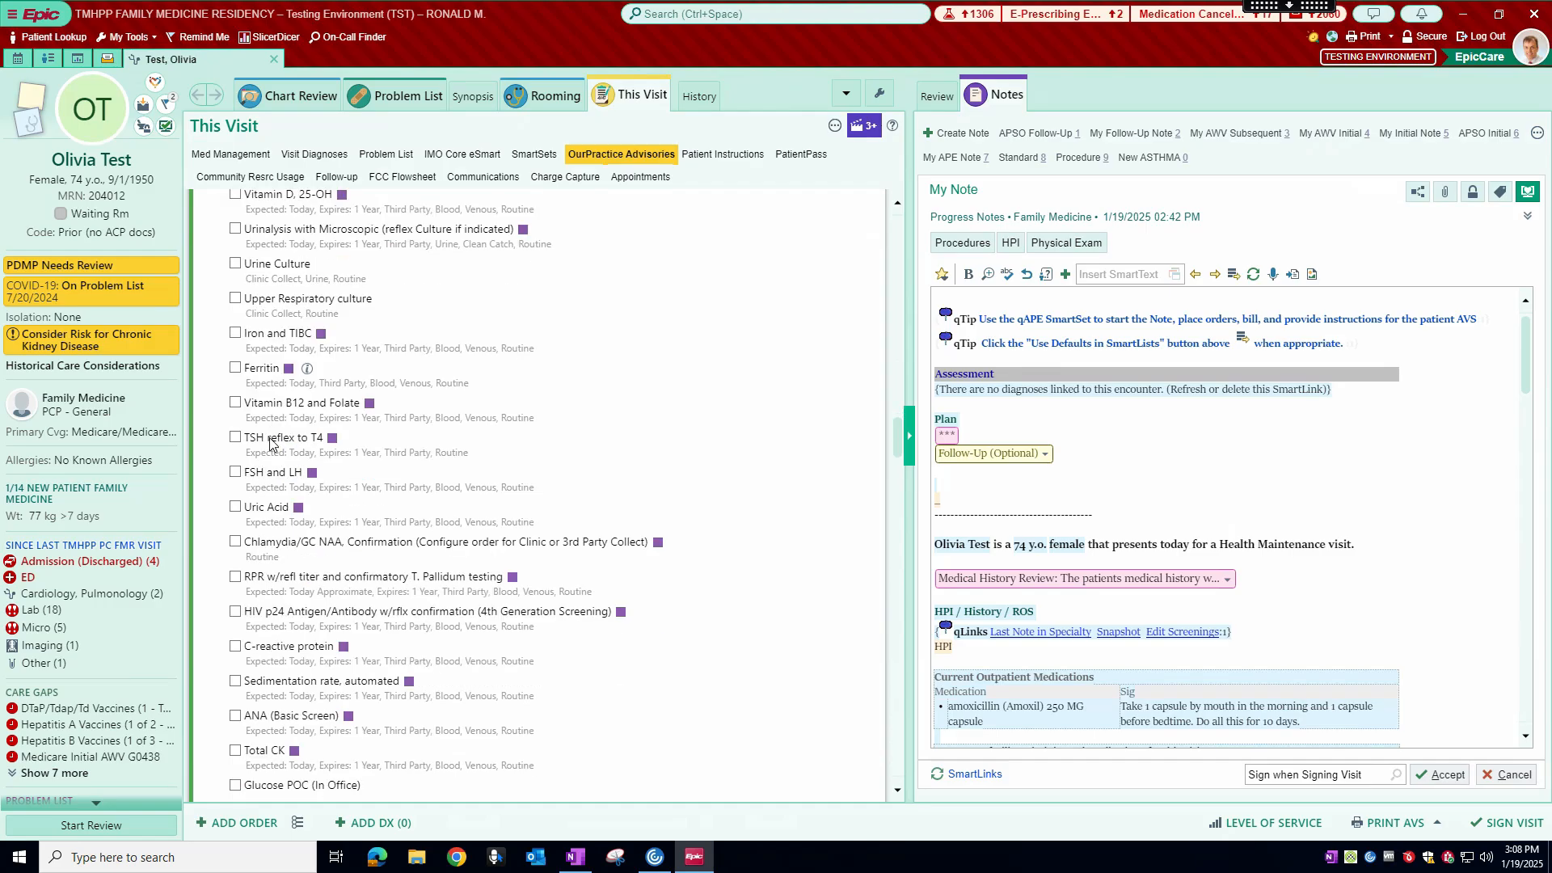
pyautogui.scroll(-1, 277, 375)
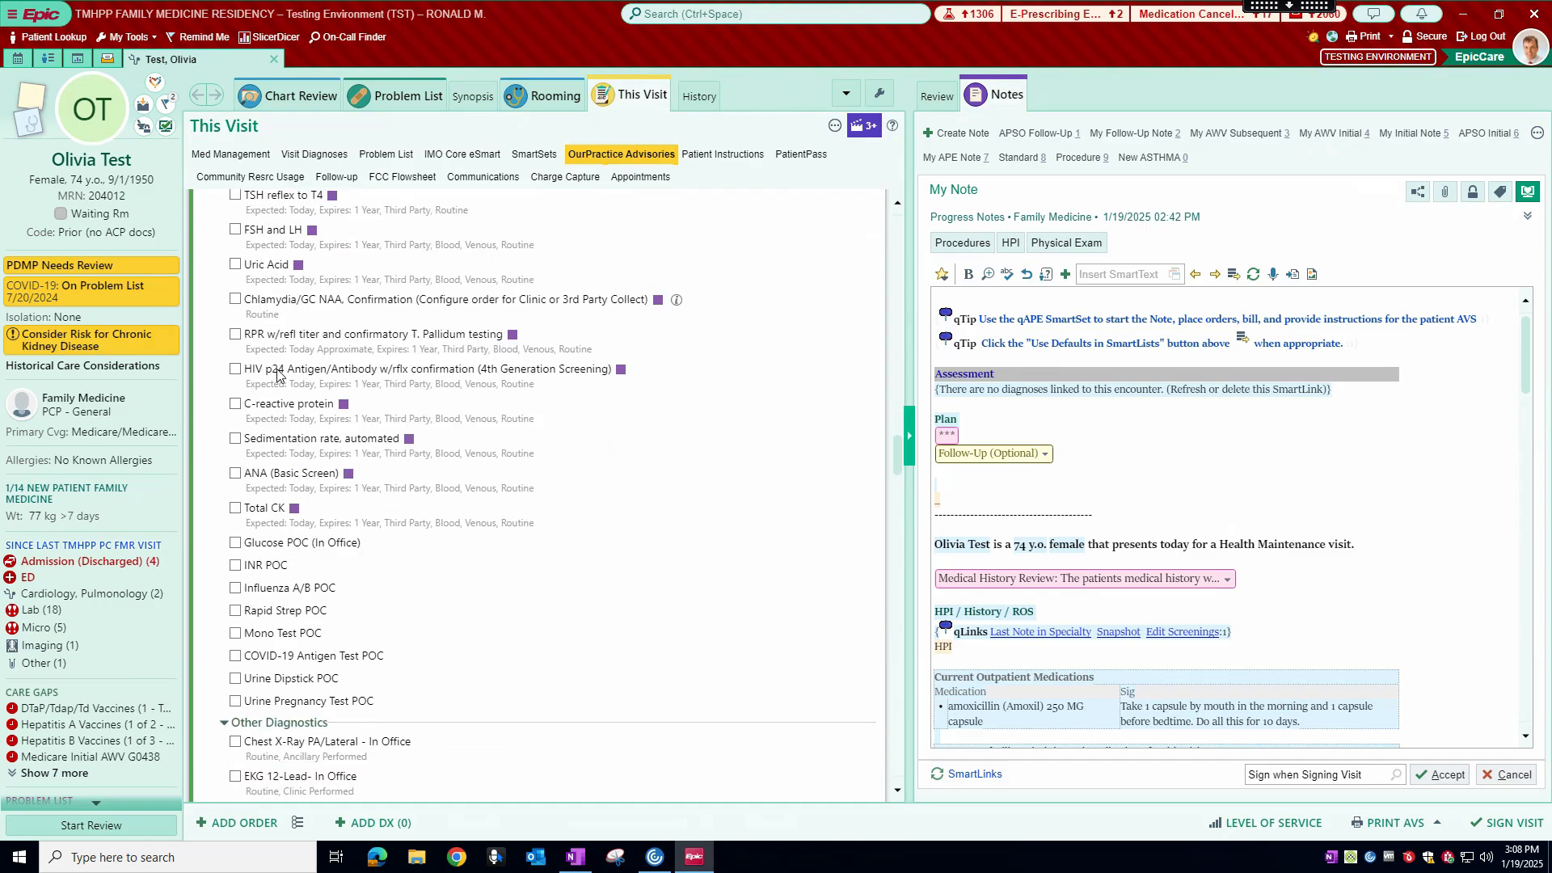
pyautogui.scroll(-2, 277, 374)
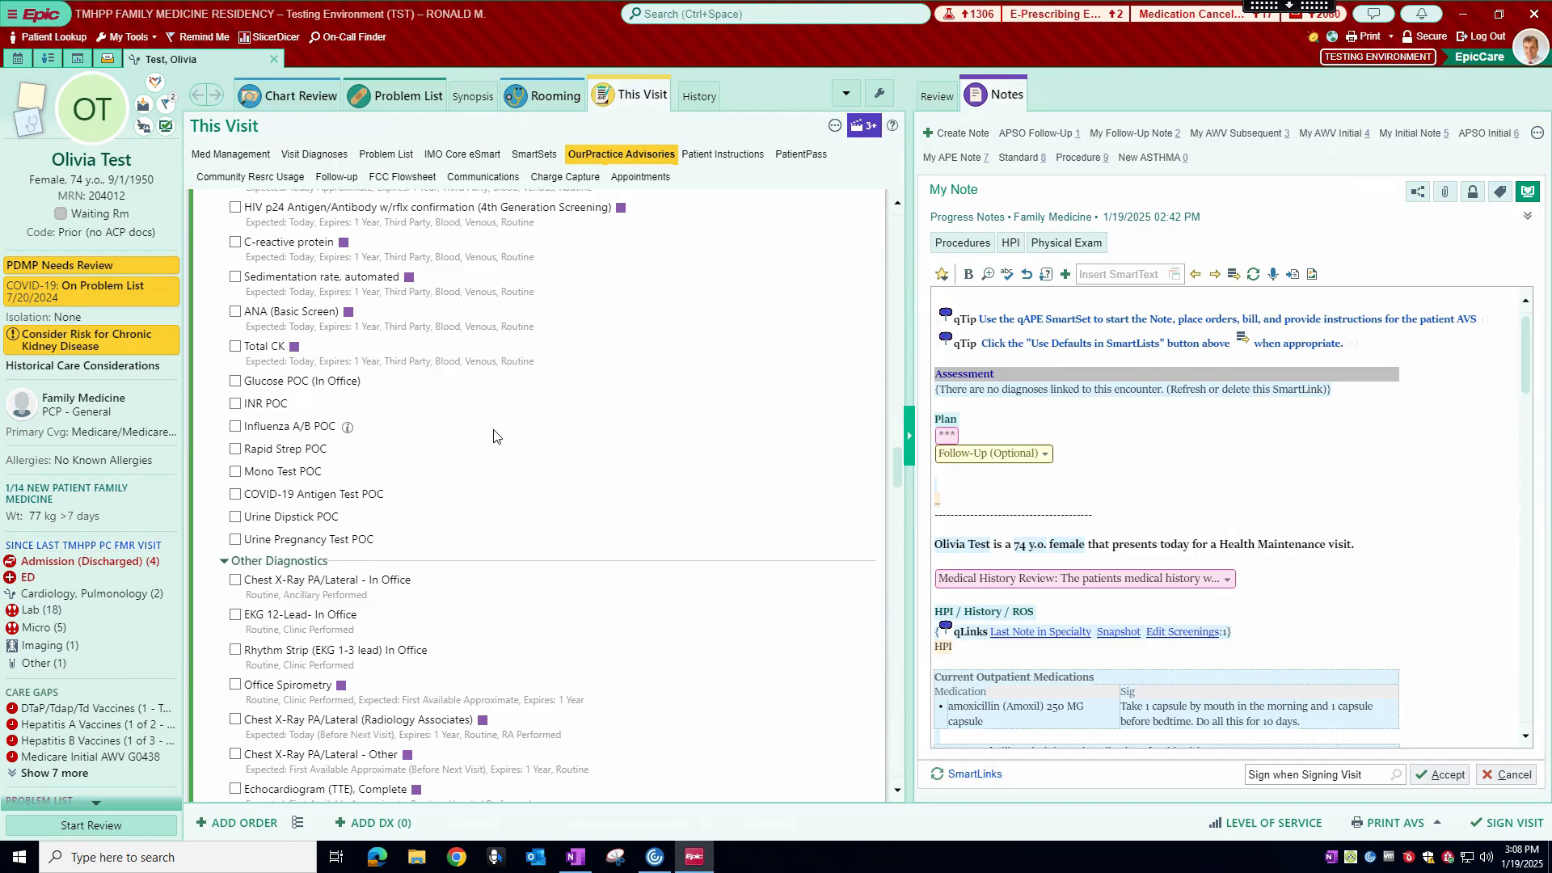
# Step: Examine the Other Diagnostics orders and the Level of Service selection in the SmartSet
pyautogui.scroll(-2, 429, 478)
pyautogui.scroll(-4, 430, 475)
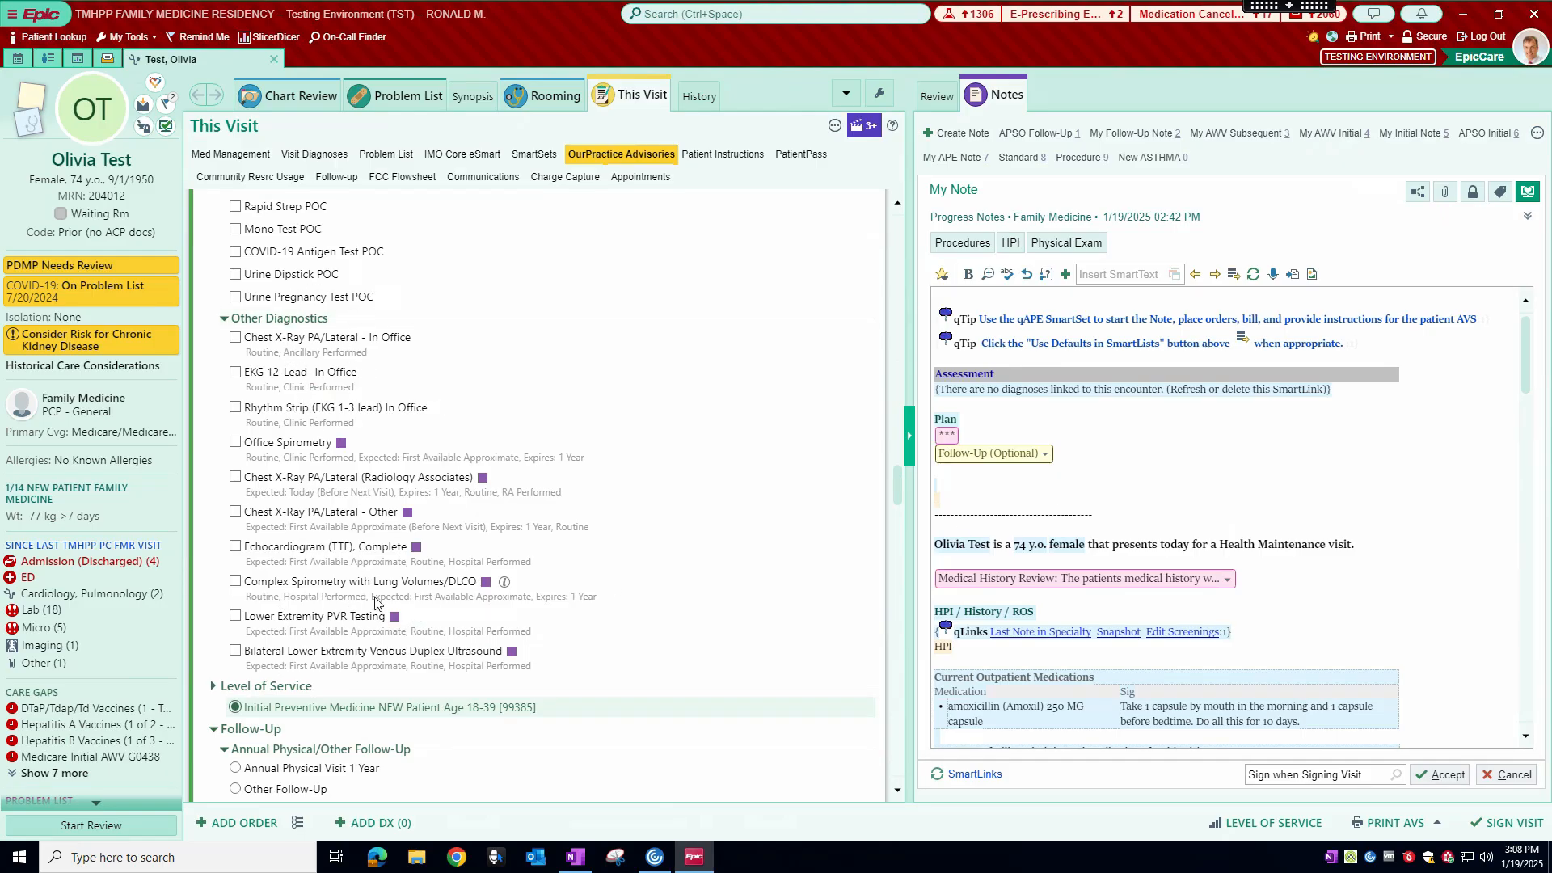
pyautogui.scroll(-3, 374, 602)
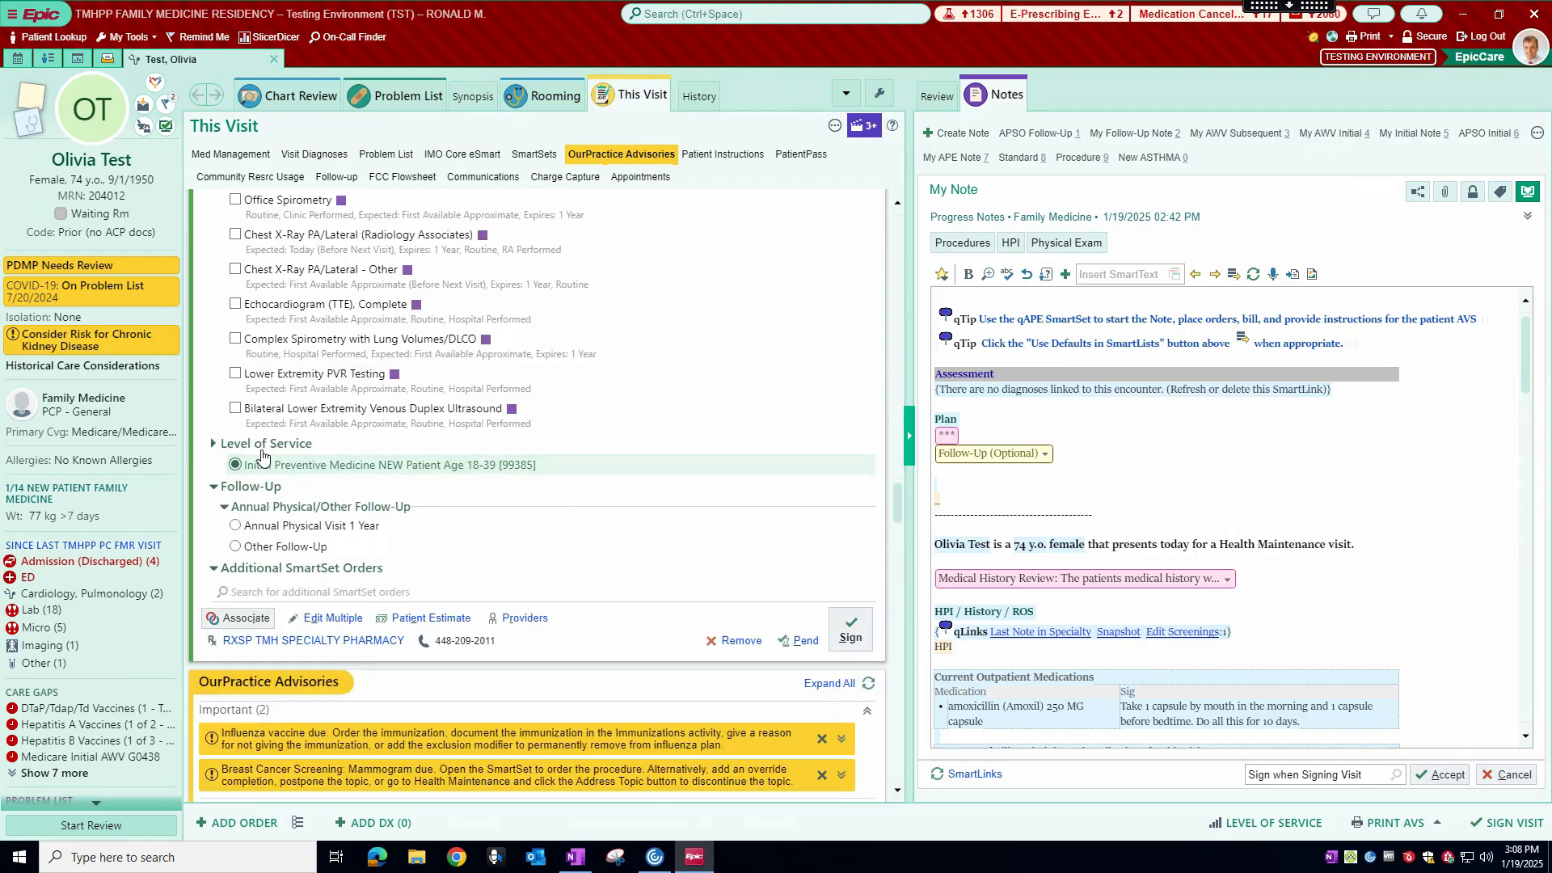
pyautogui.moveTo(510, 474)
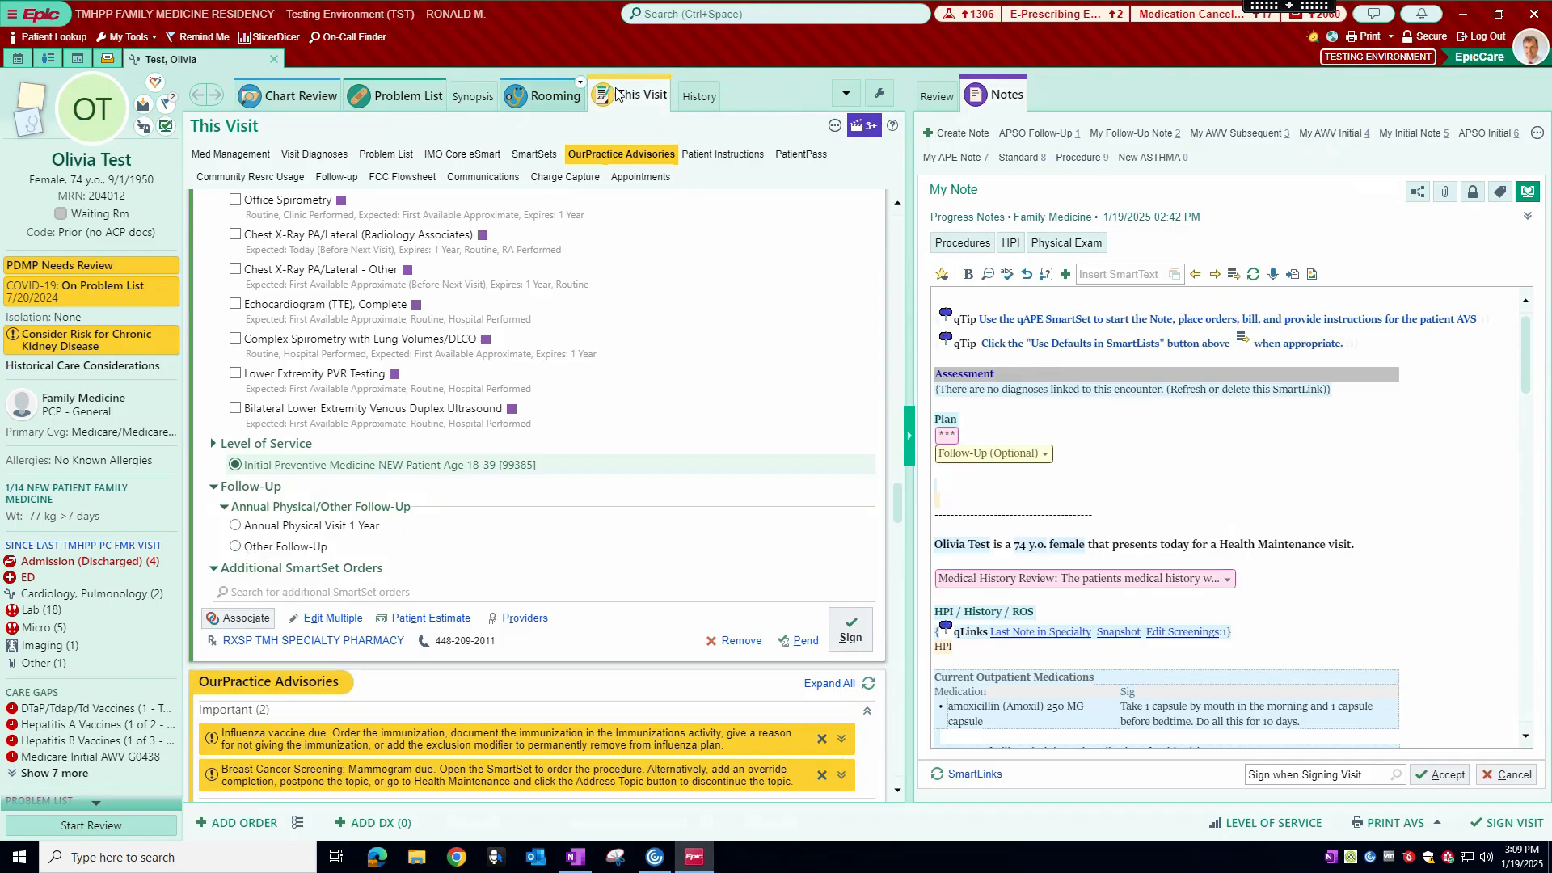
# Step: View the visit's Follow-up section, return to SmartSets and check the Annual Physical/Other Follow-Up choices in qSet Adult Physical
pyautogui.click(346, 179)
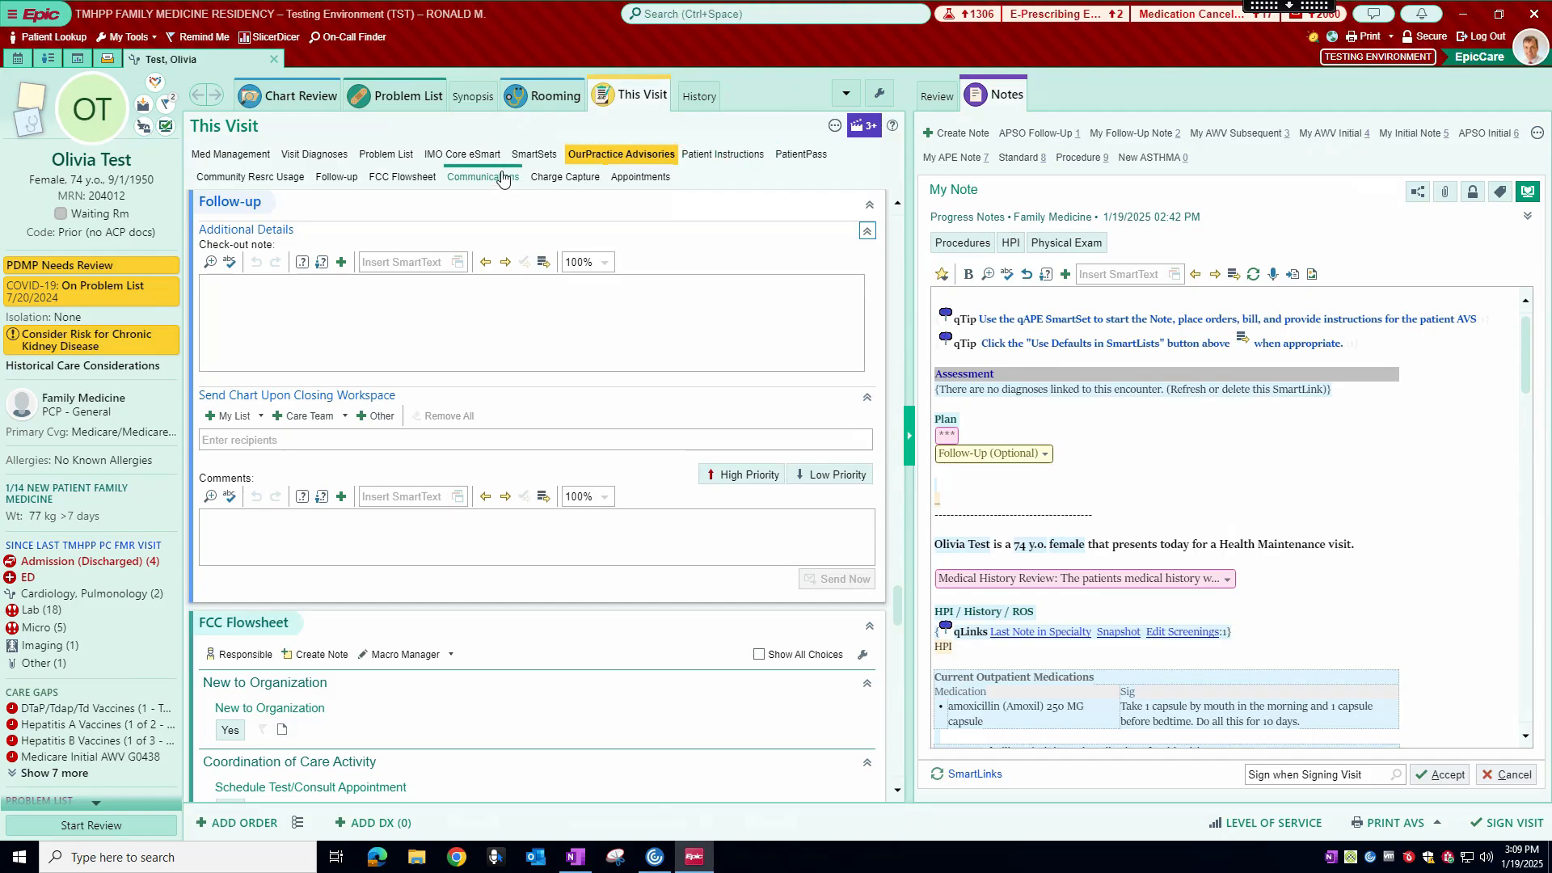
pyautogui.click(529, 153)
pyautogui.scroll(-15, 371, 535)
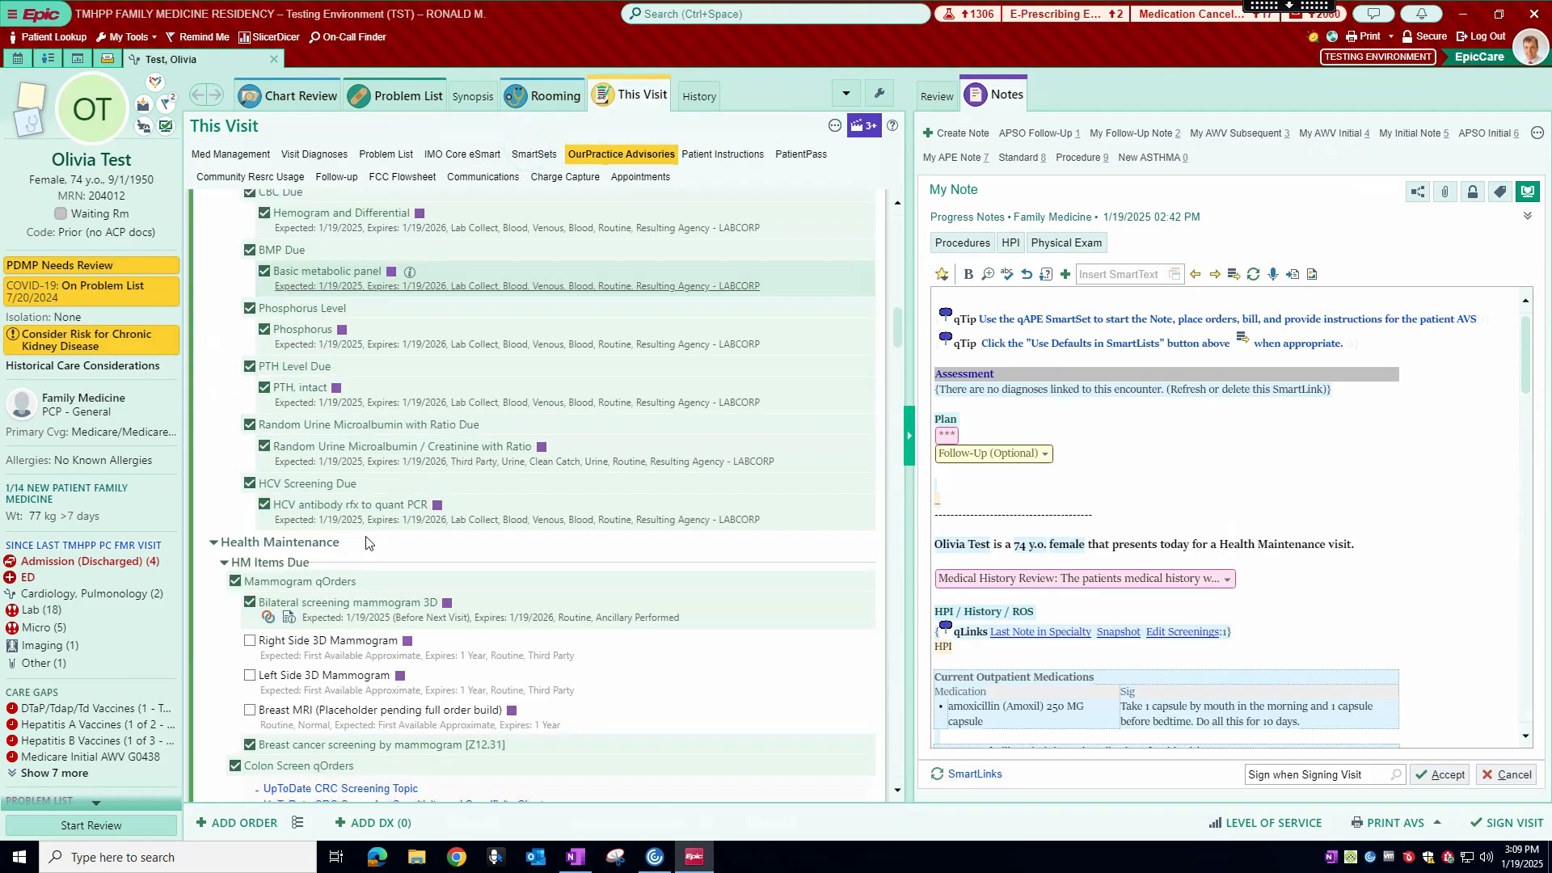
pyautogui.scroll(-10, 344, 549)
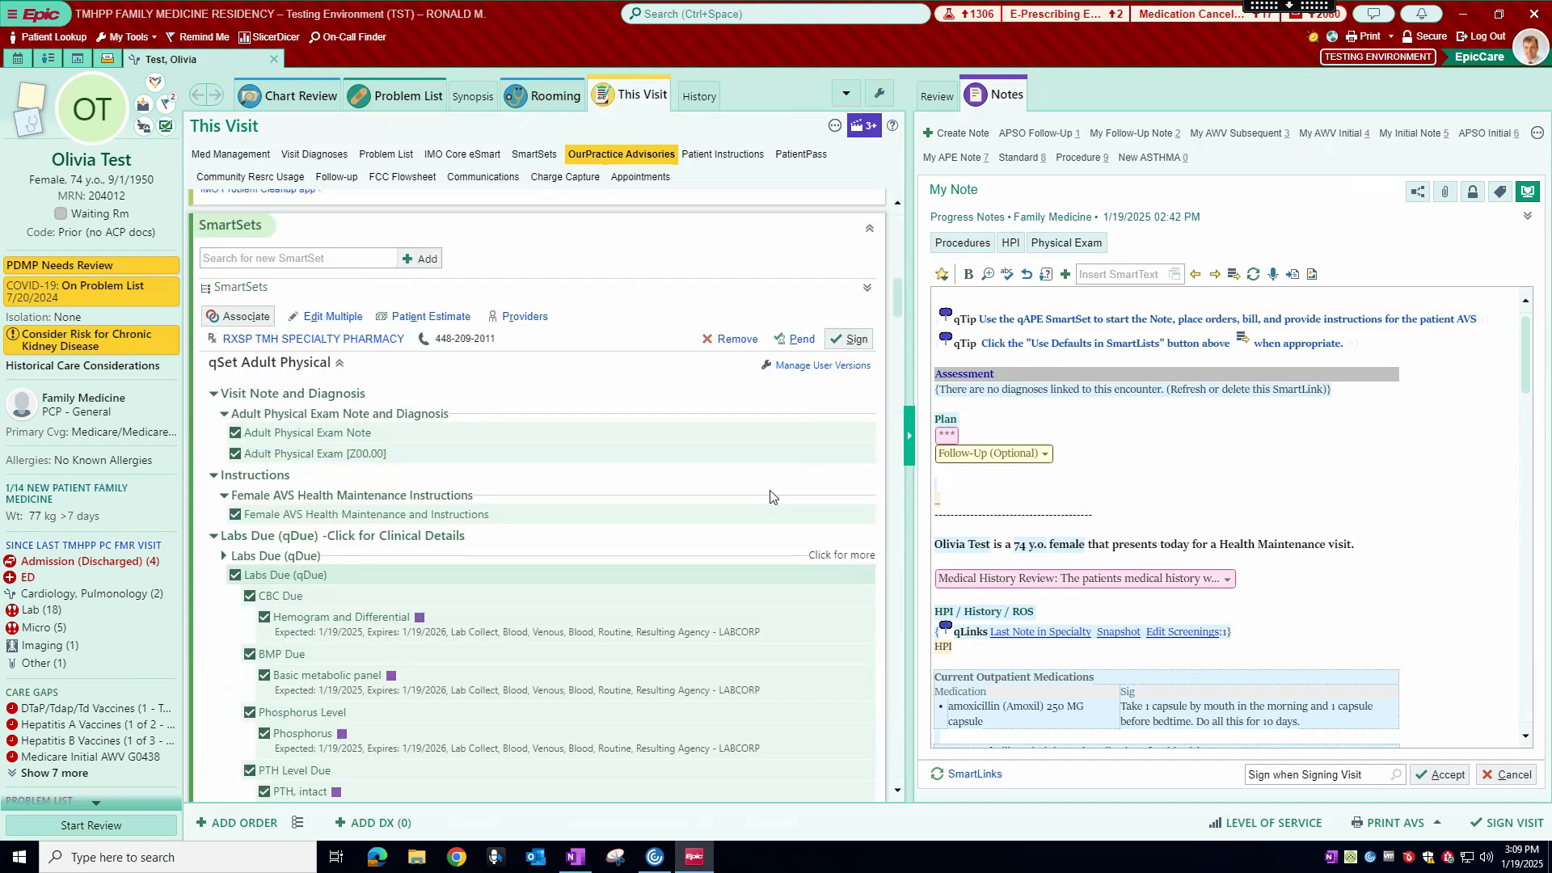
pyautogui.scroll(1, 771, 497)
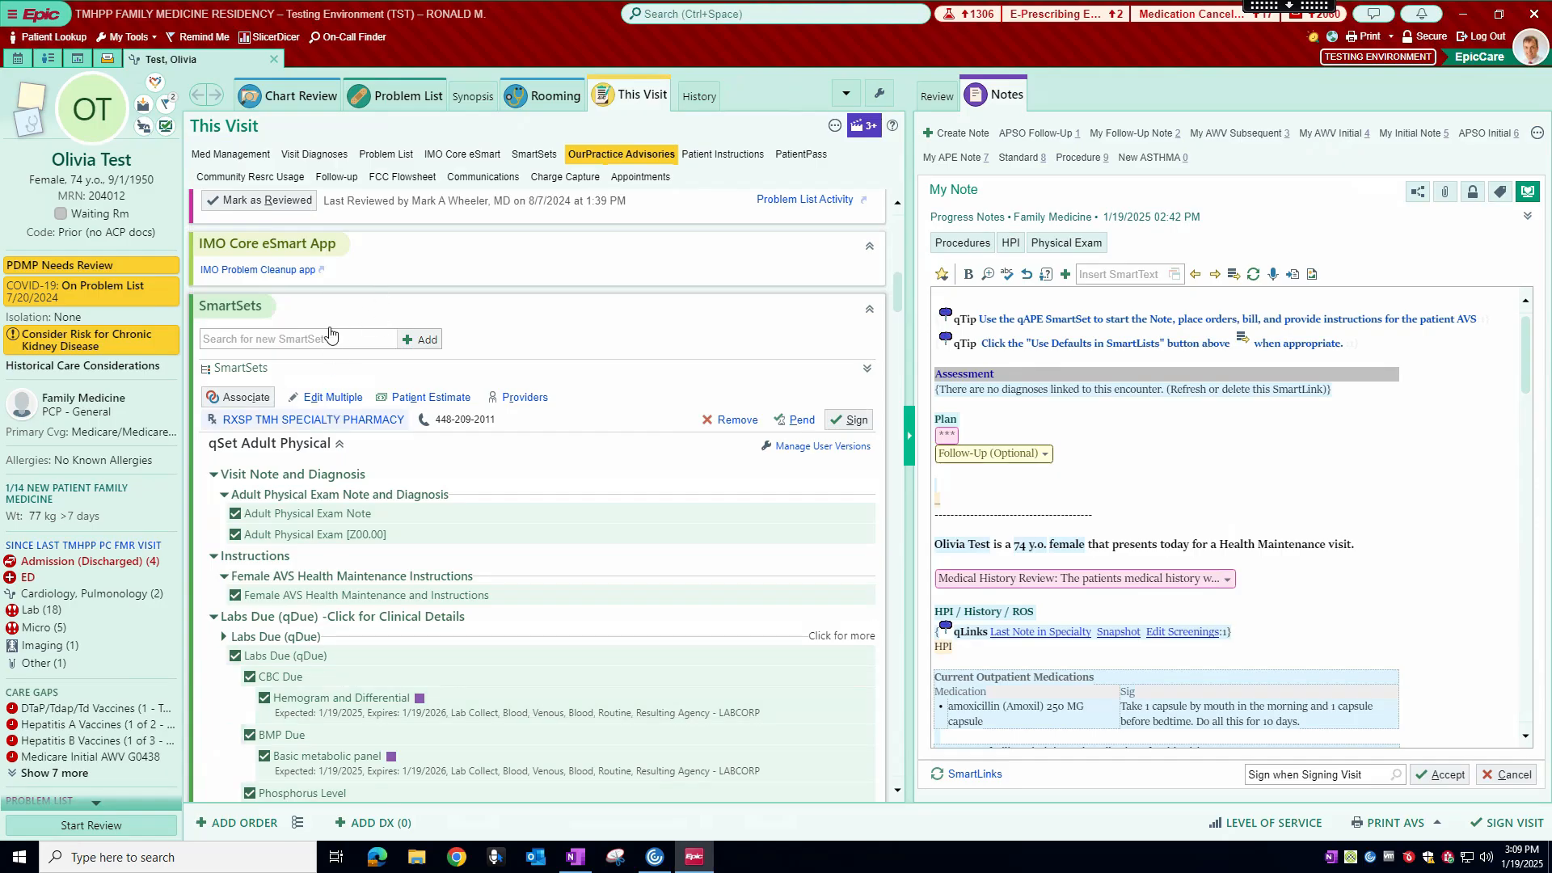
# Step: Search the orders for "qape" to locate the SmartSet, and close the search without adding anything
pyautogui.click(237, 823)
pyautogui.write('qap')
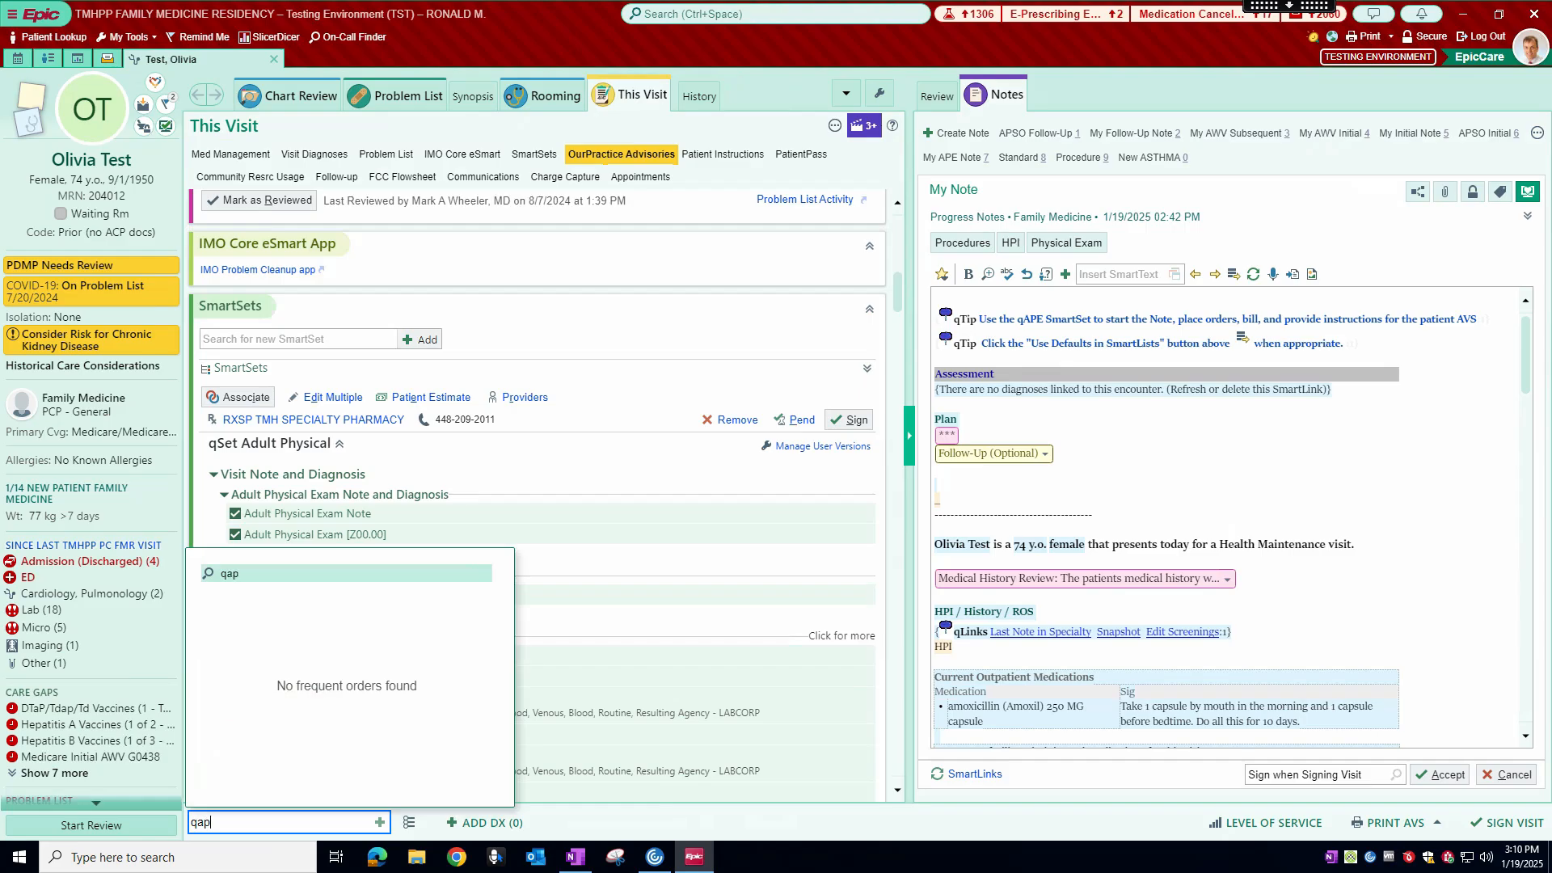
pyautogui.write('e')
pyautogui.press('Return')
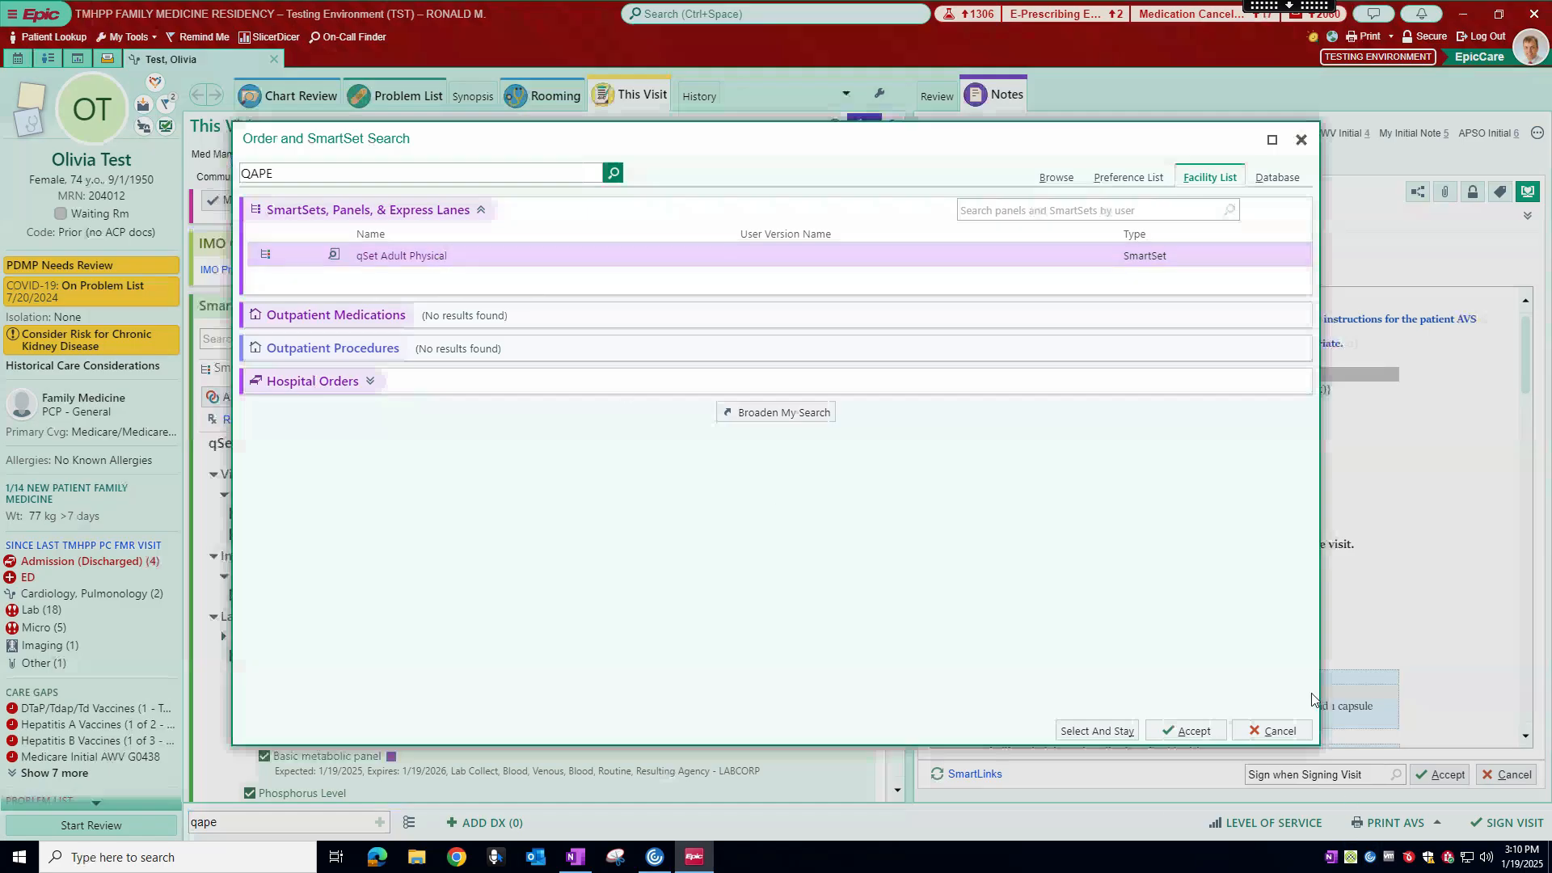
pyautogui.click(1271, 731)
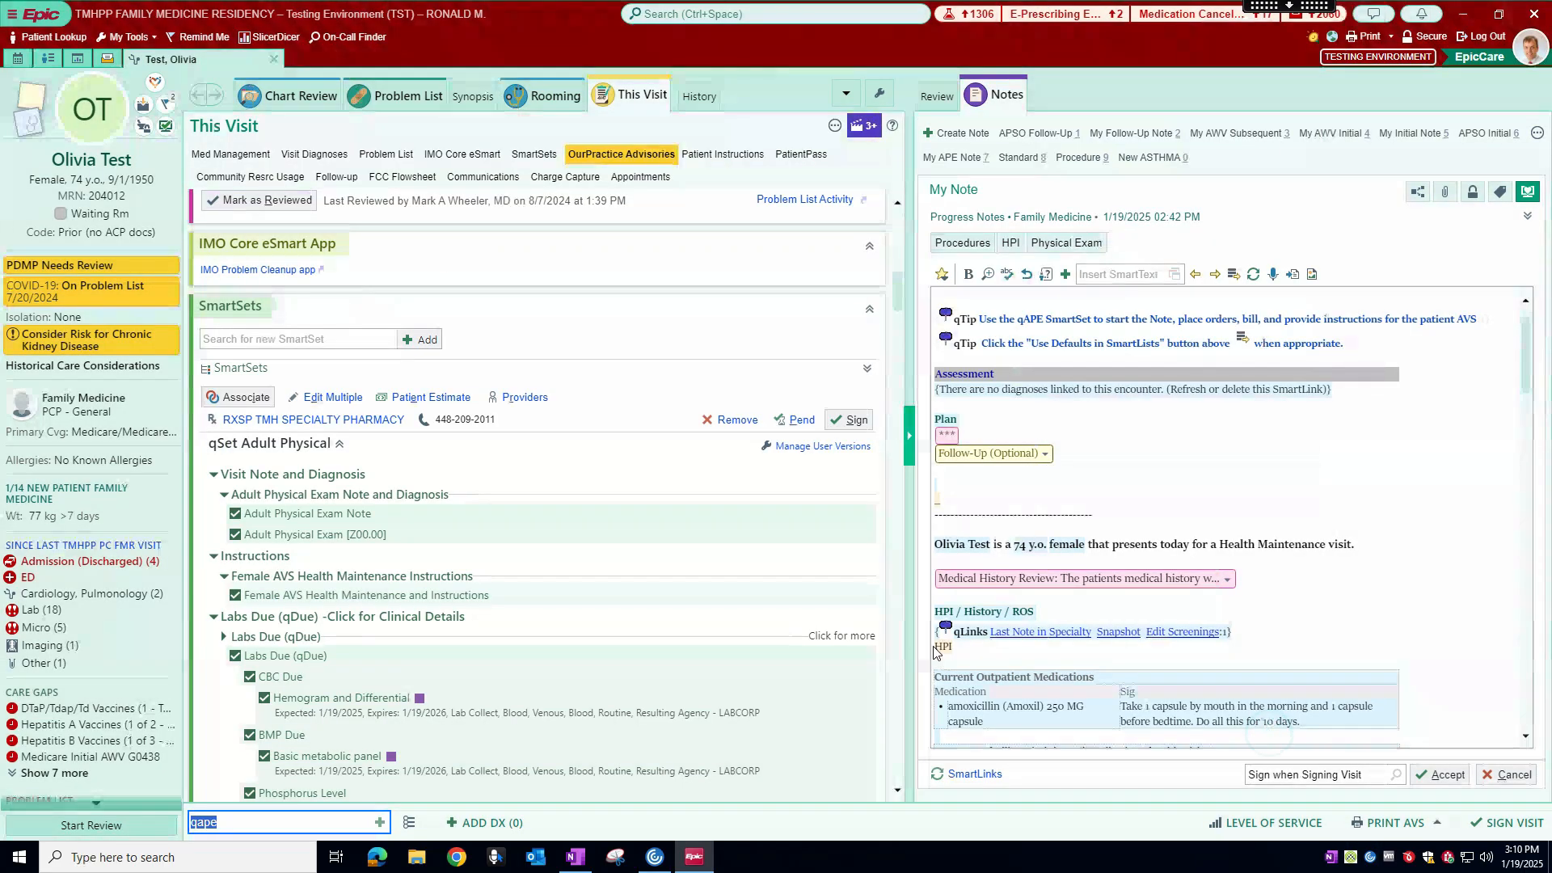
# Step: Return to the SmartSets section and pend qSet Adult Physical
pyautogui.click(539, 156)
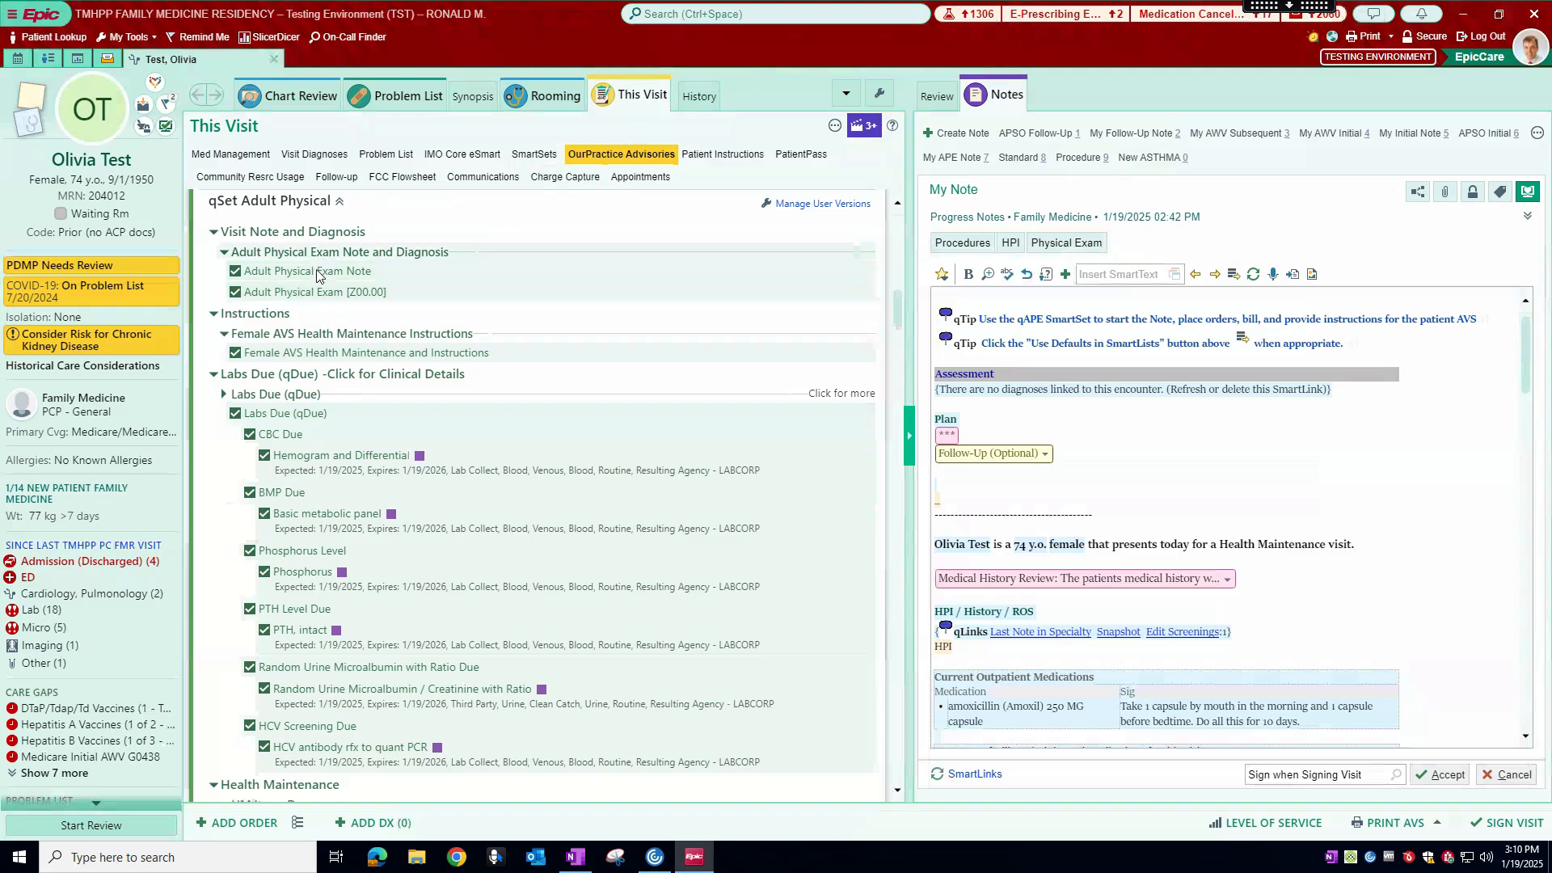
pyautogui.scroll(3, 855, 273)
pyautogui.click(795, 419)
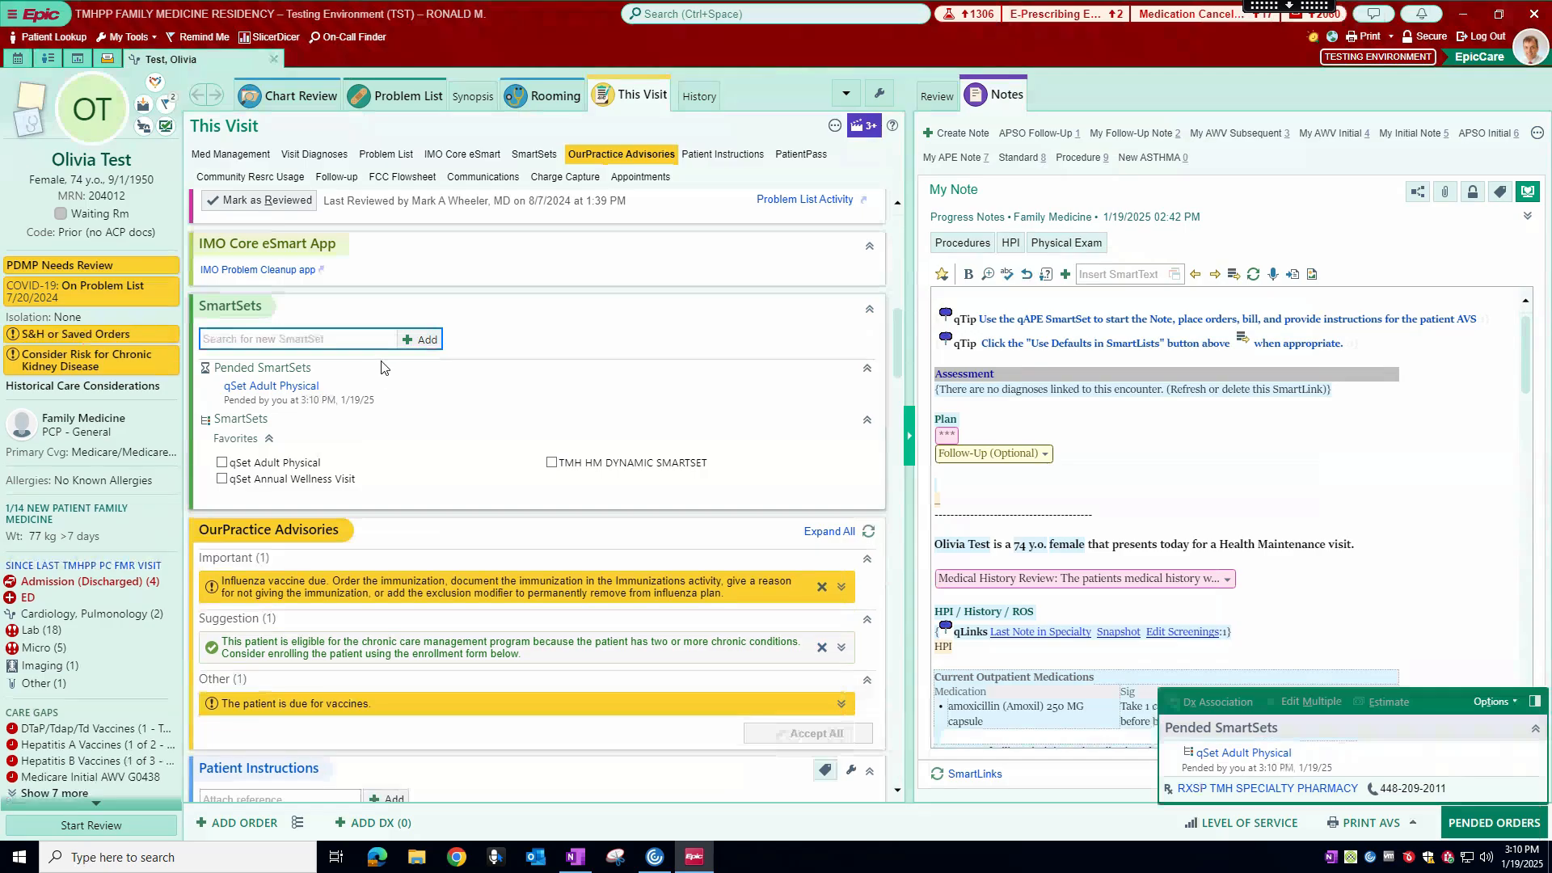
# Step: Remove the pended qSet Adult Physical SmartSet from the pended orders
pyautogui.scroll(-1, 518, 426)
pyautogui.scroll(-1, 517, 425)
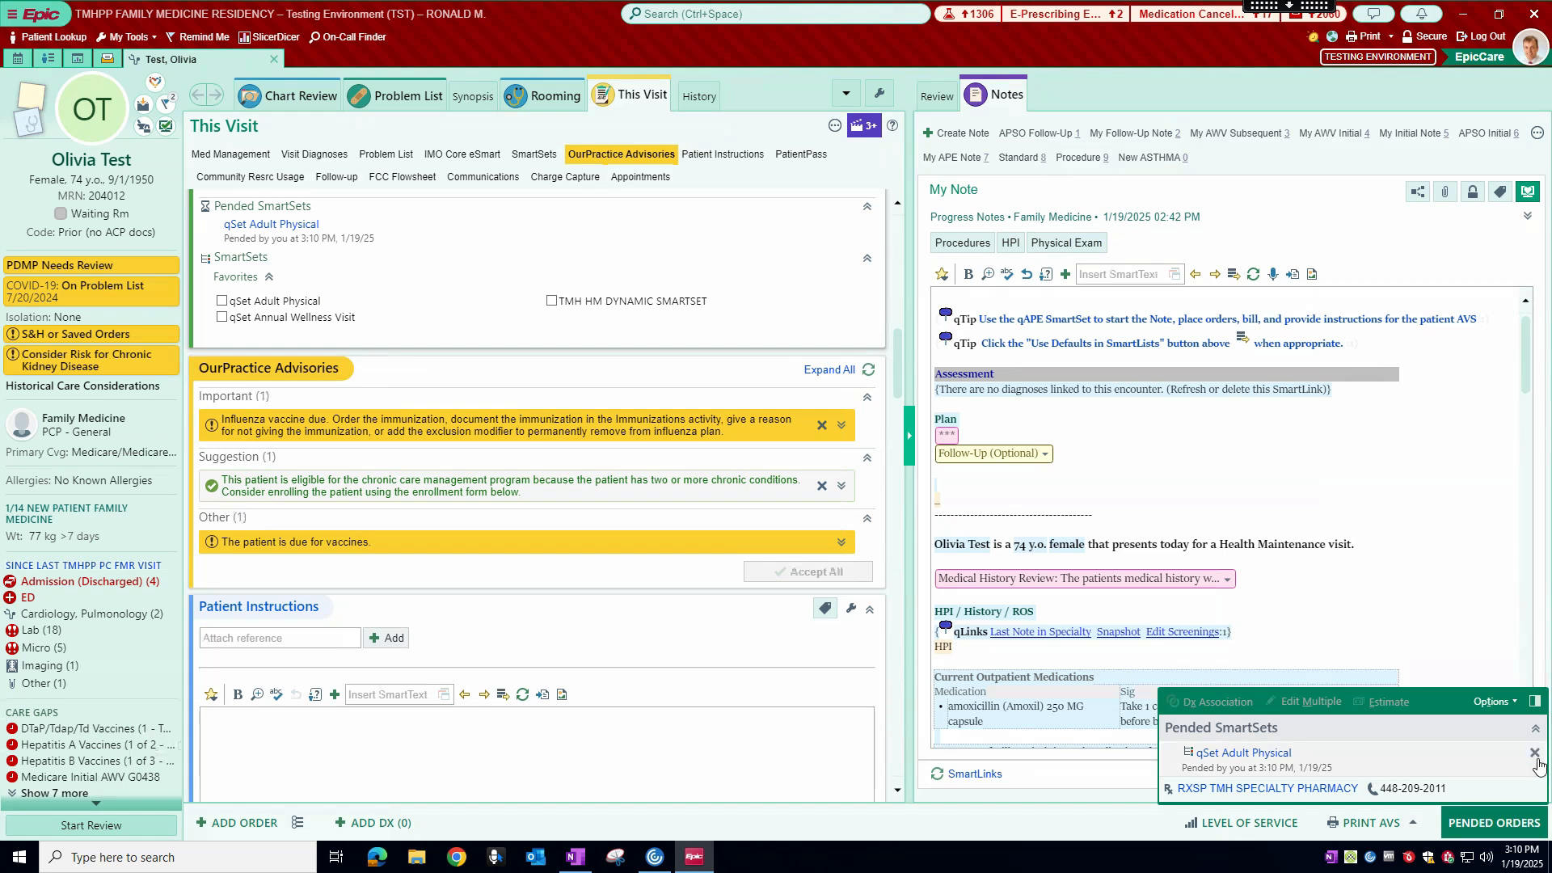
pyautogui.click(1537, 752)
# Step: Look over the adult physical note from history to results, and open its HPI and Physical Exam forms in NoteWriter
pyautogui.scroll(-15, 1012, 306)
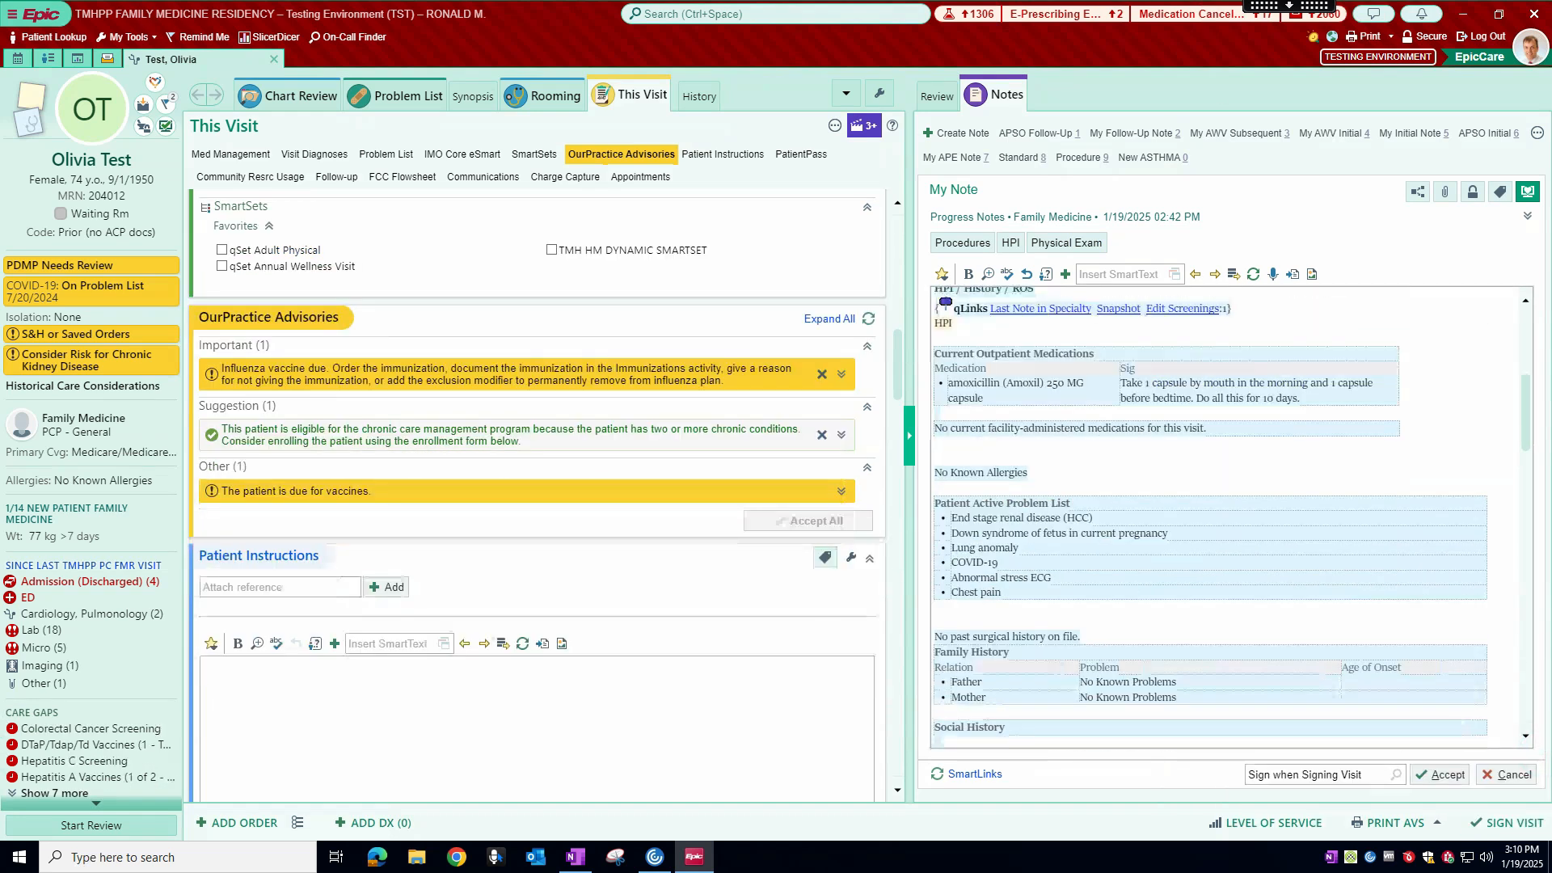
pyautogui.scroll(-3, 1013, 306)
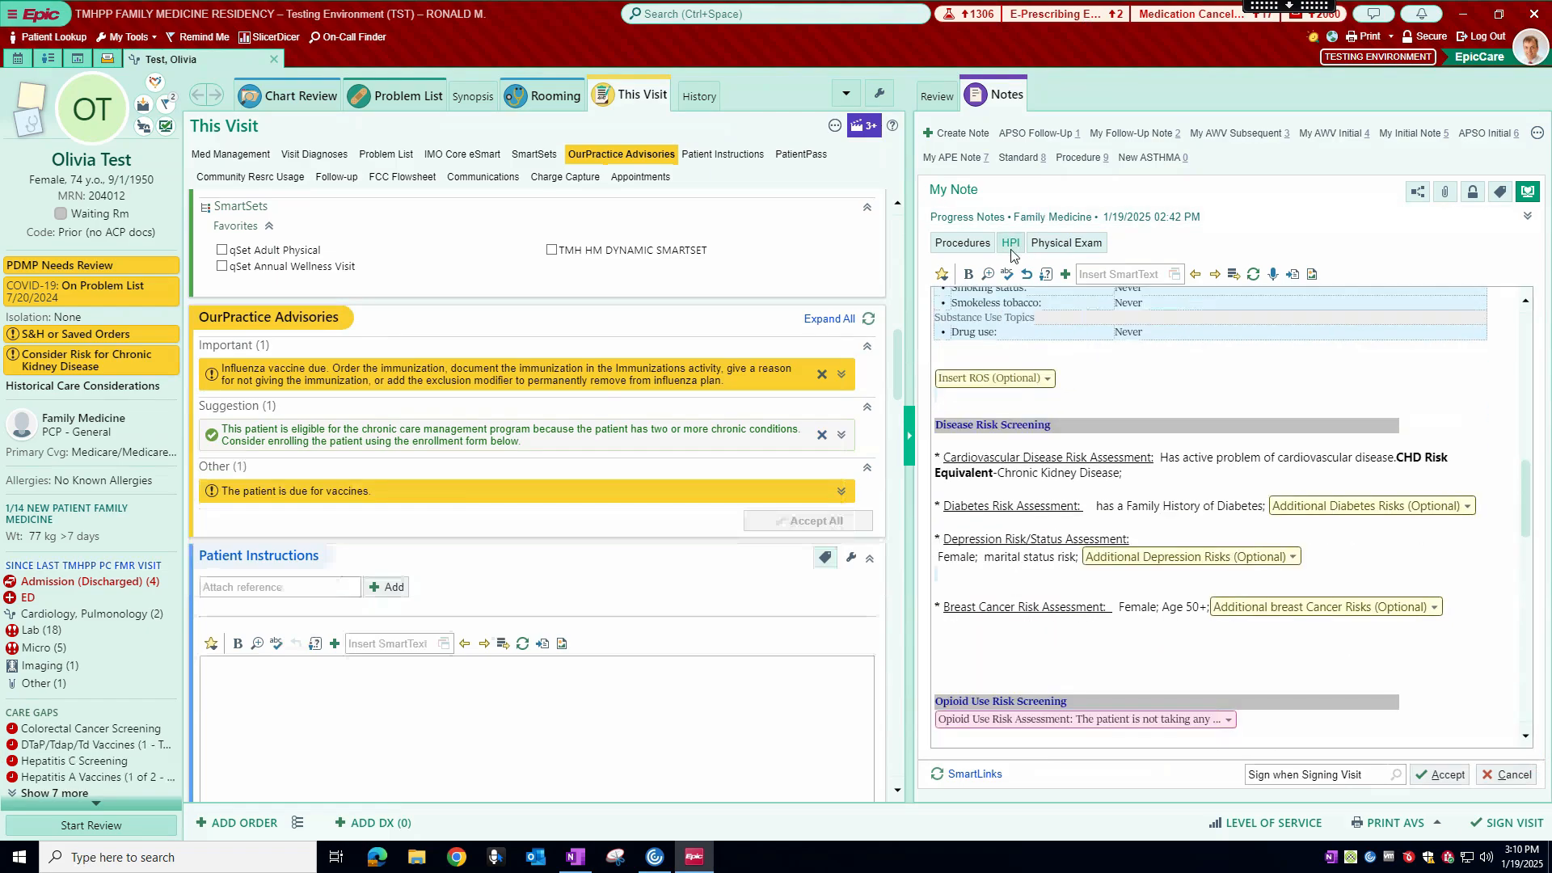
pyautogui.click(1010, 243)
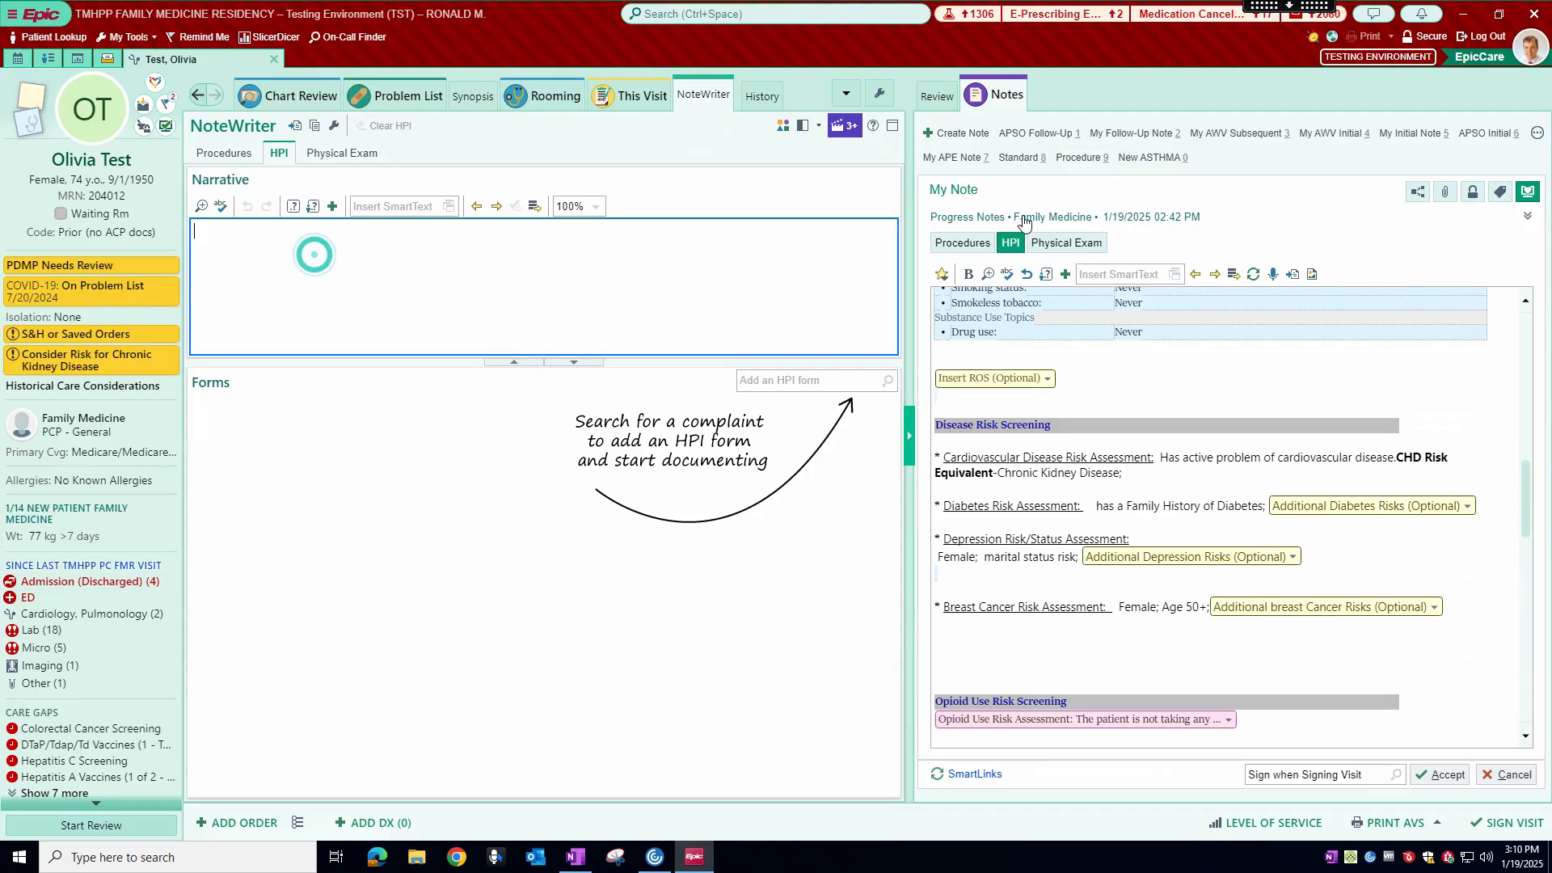
pyautogui.click(1061, 243)
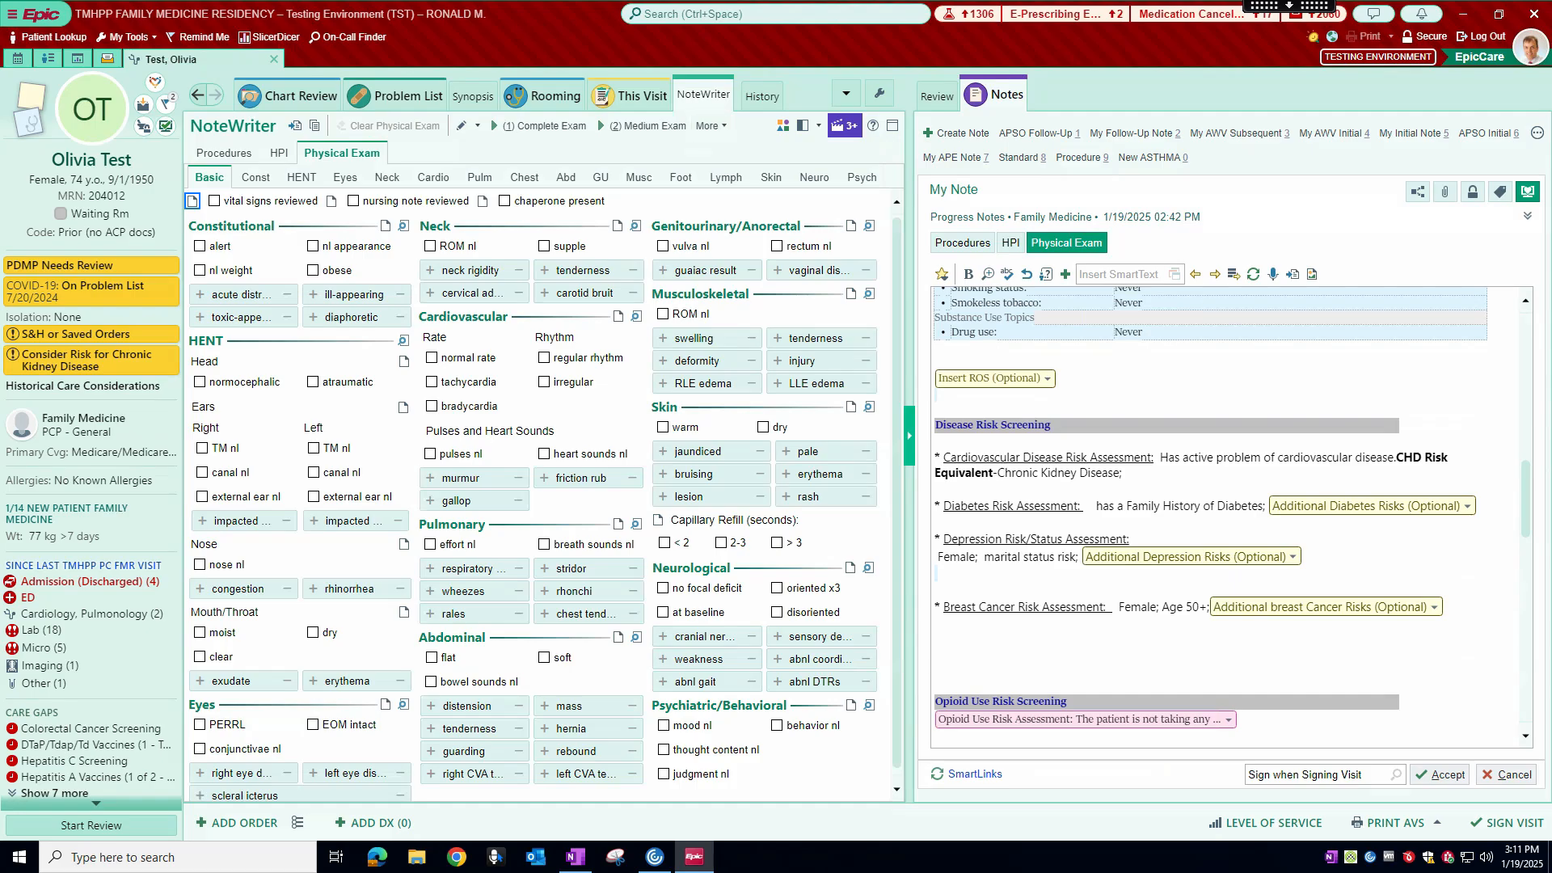
pyautogui.scroll(-12, 1212, 501)
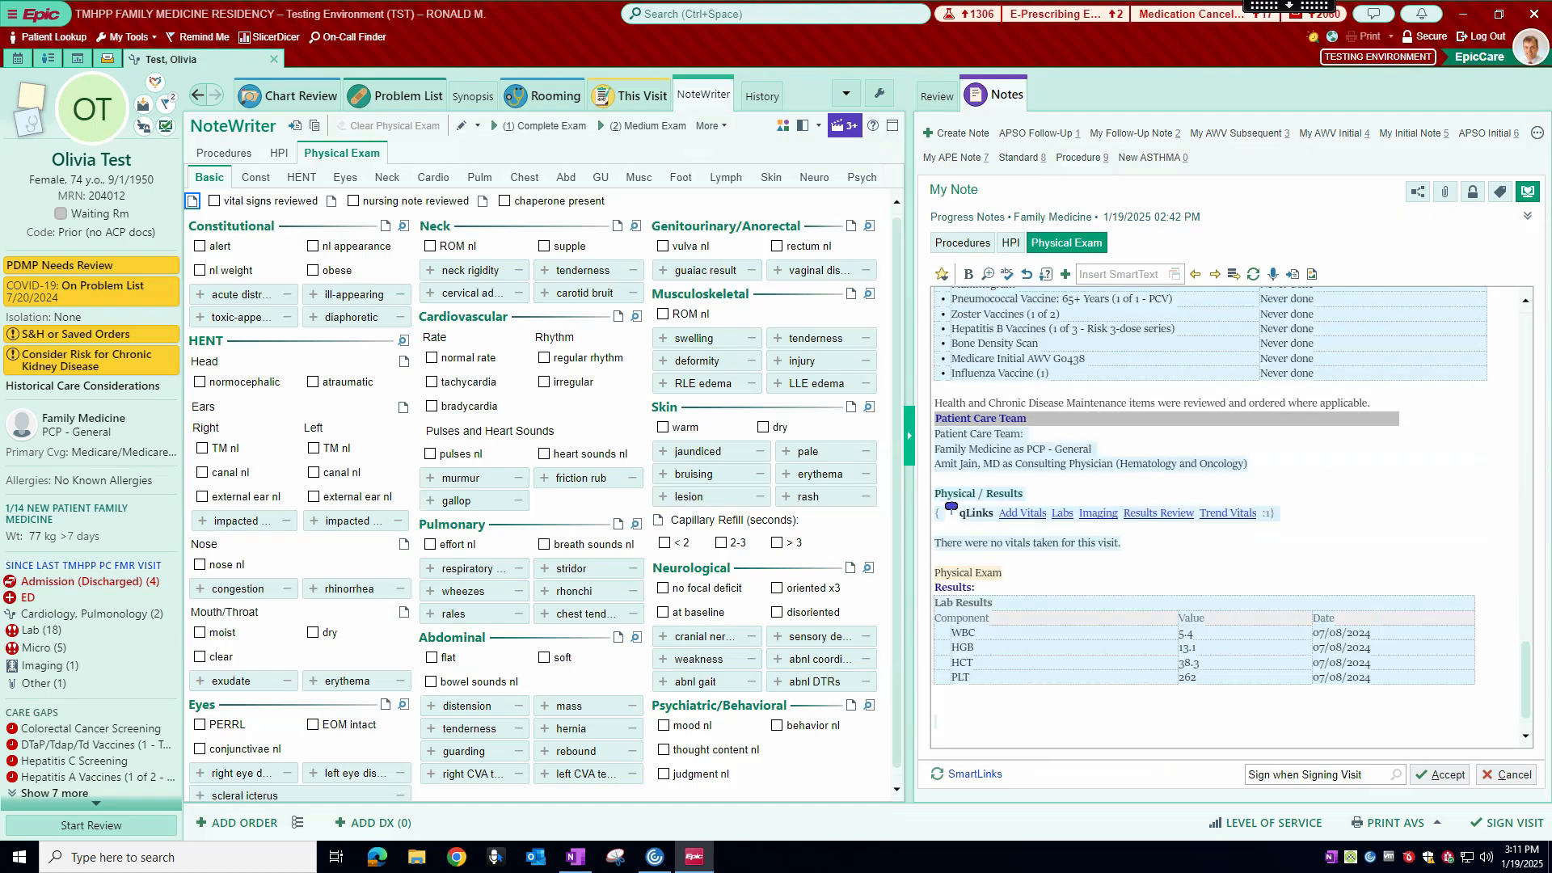